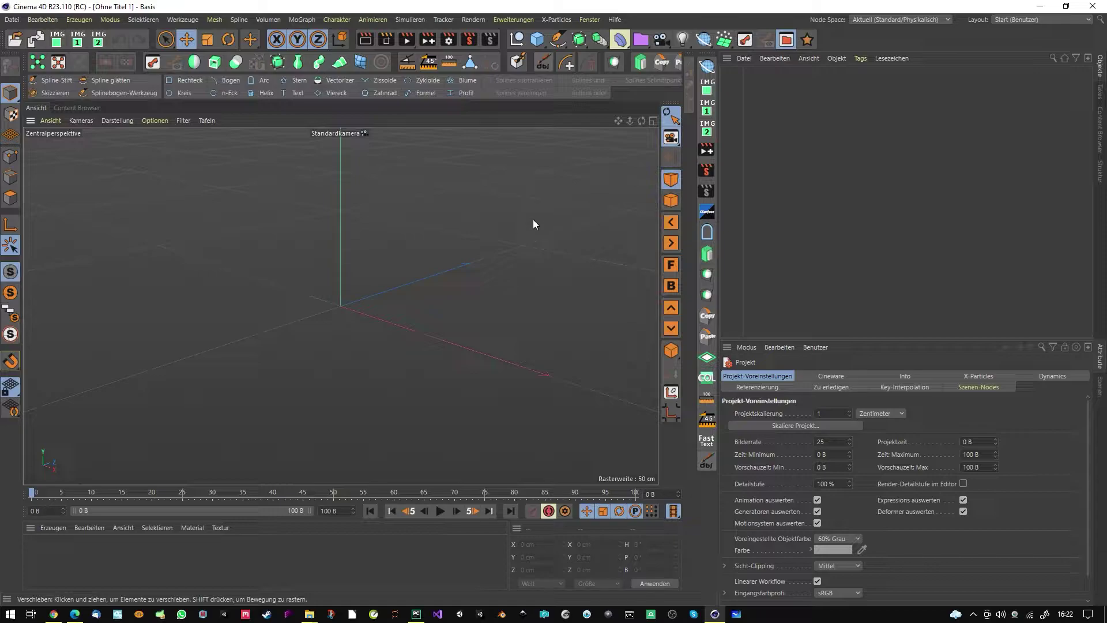
# - Browse to the TC-Tables-Chairs folder inside Gewerbe-Architecture-Pack in the Open dialog
pyautogui.click(15, 39)
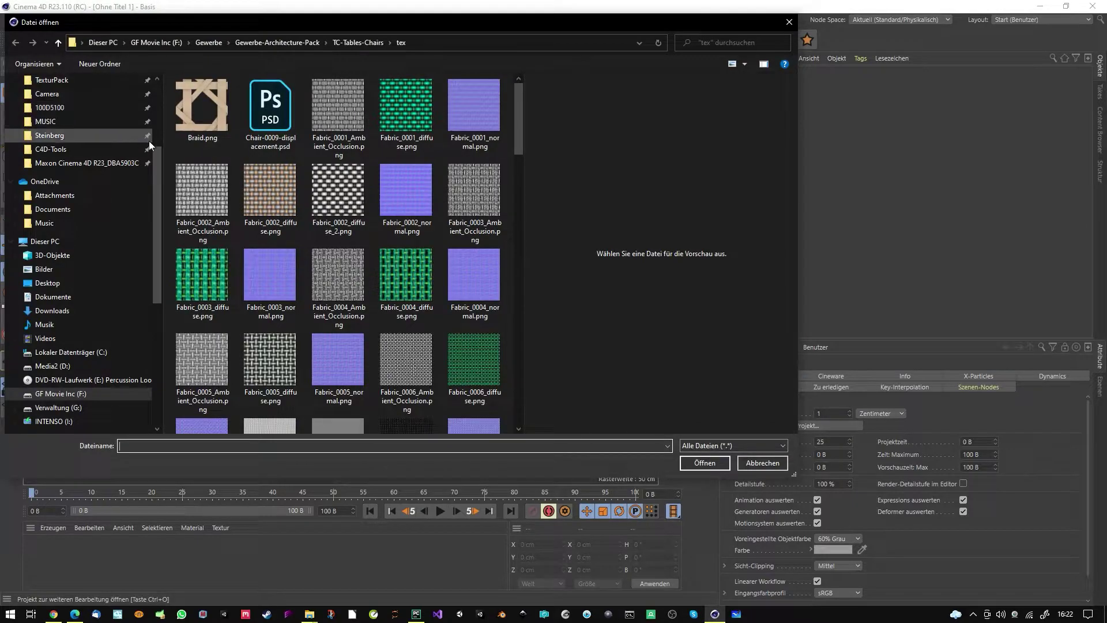
pyautogui.click(300, 43)
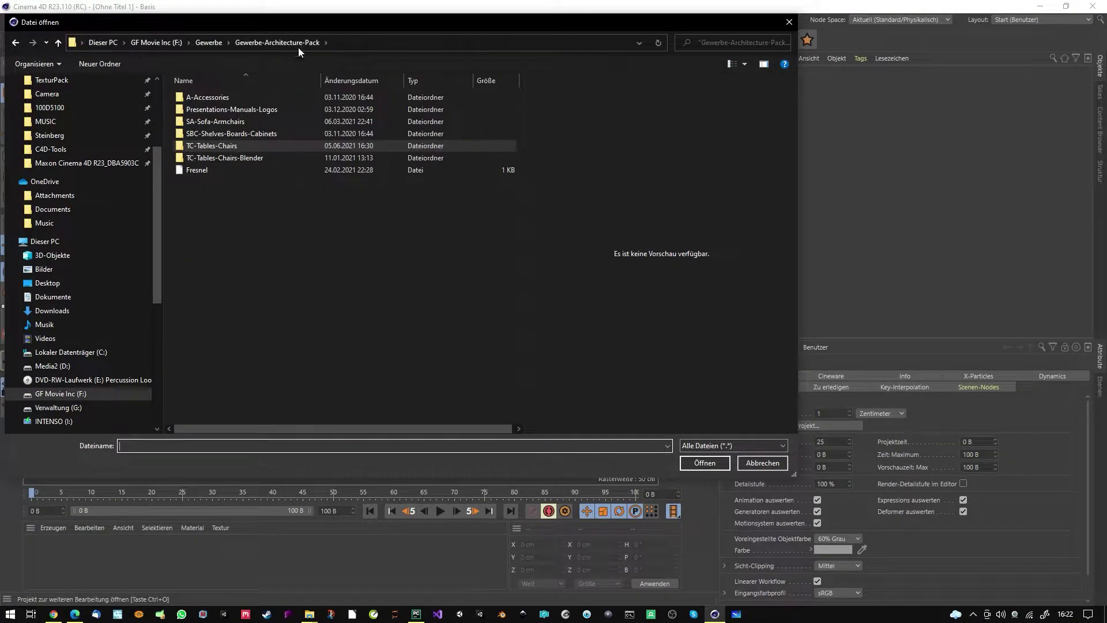
pyautogui.doubleClick(244, 147)
pyautogui.scroll(-1, 233, 254)
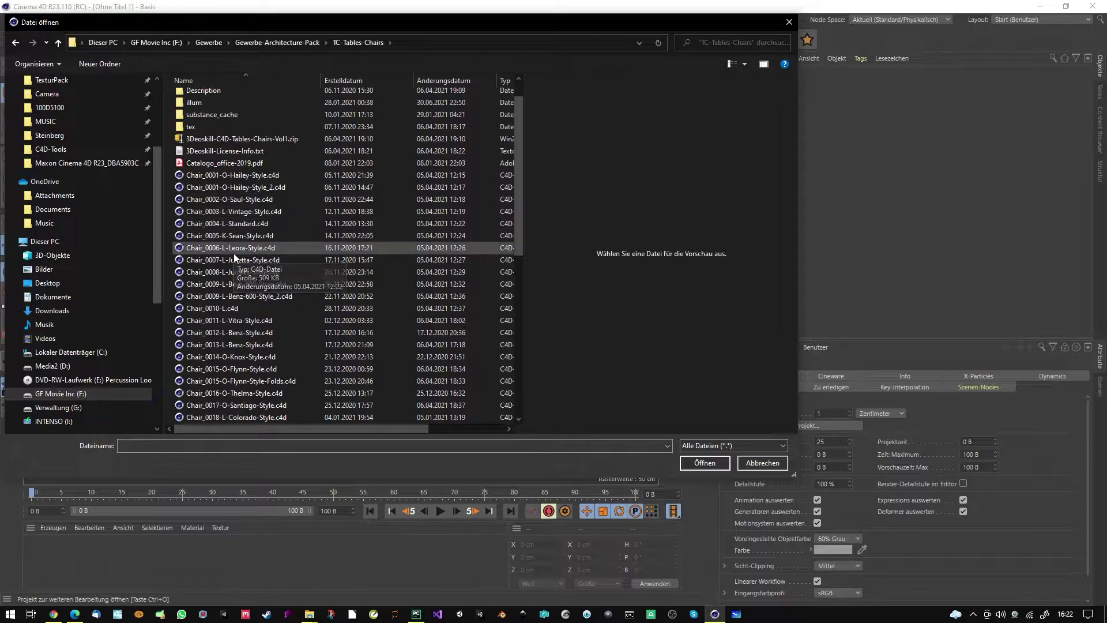
# - Compare previews of the Chair_0009, 0011, 0012, 0013 and 0014 chair files
pyautogui.click(222, 327)
pyautogui.click(224, 344)
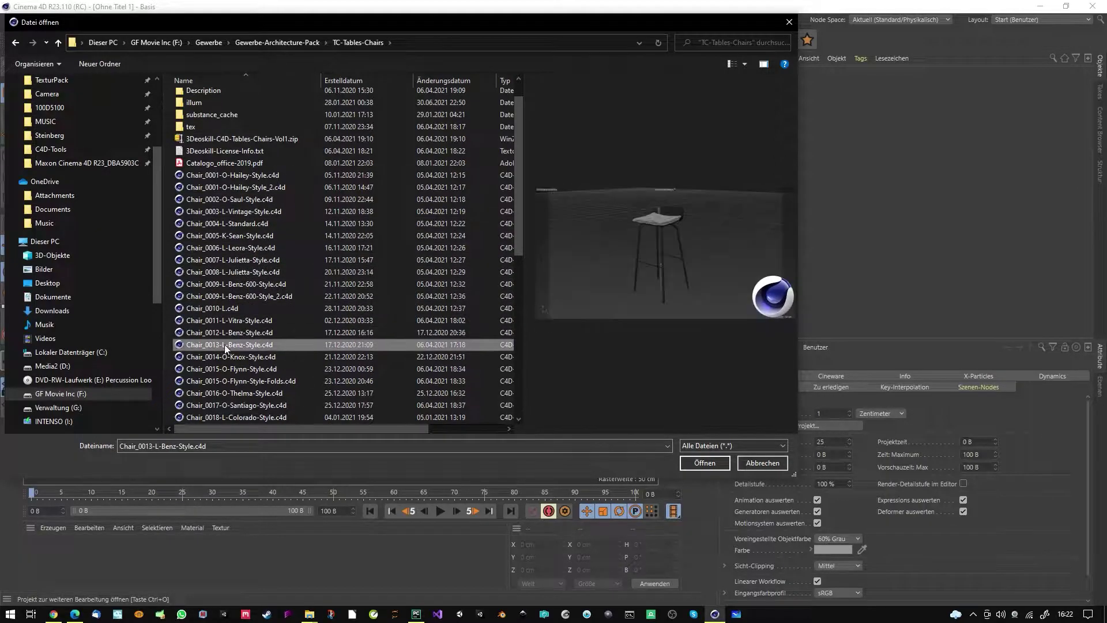
pyautogui.click(231, 285)
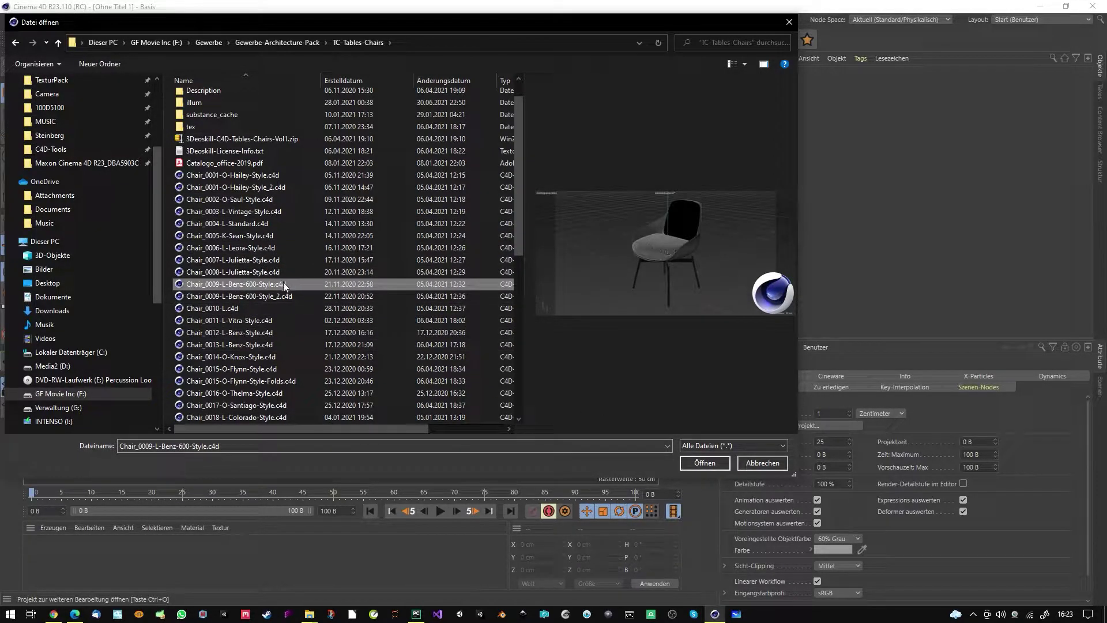
pyautogui.click(266, 295)
pyautogui.click(316, 284)
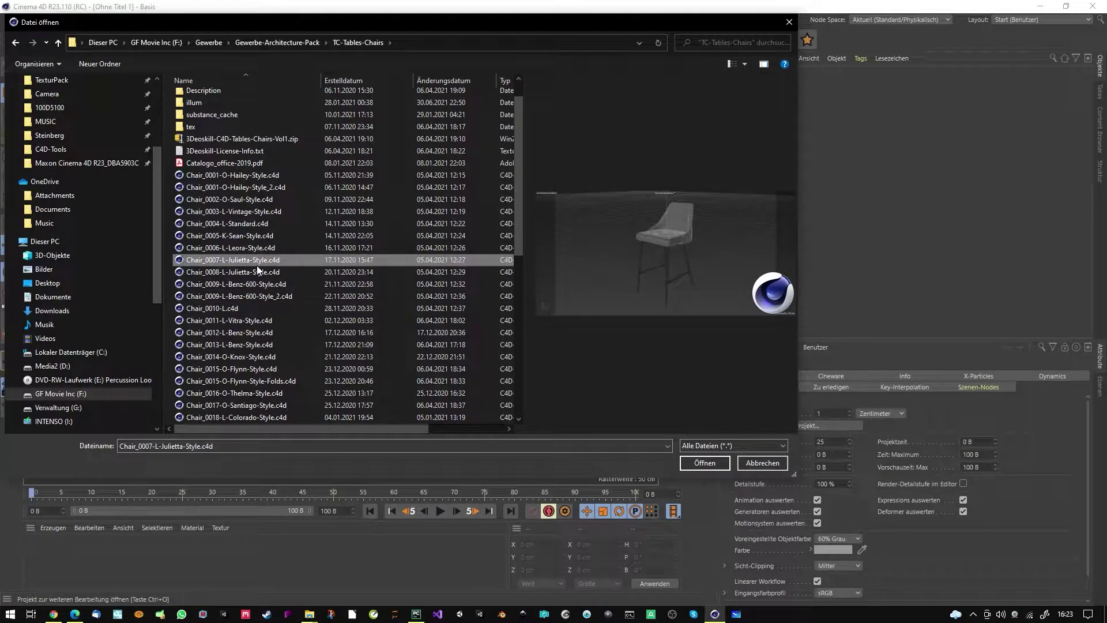
pyautogui.click(258, 296)
pyautogui.click(241, 321)
pyautogui.click(242, 333)
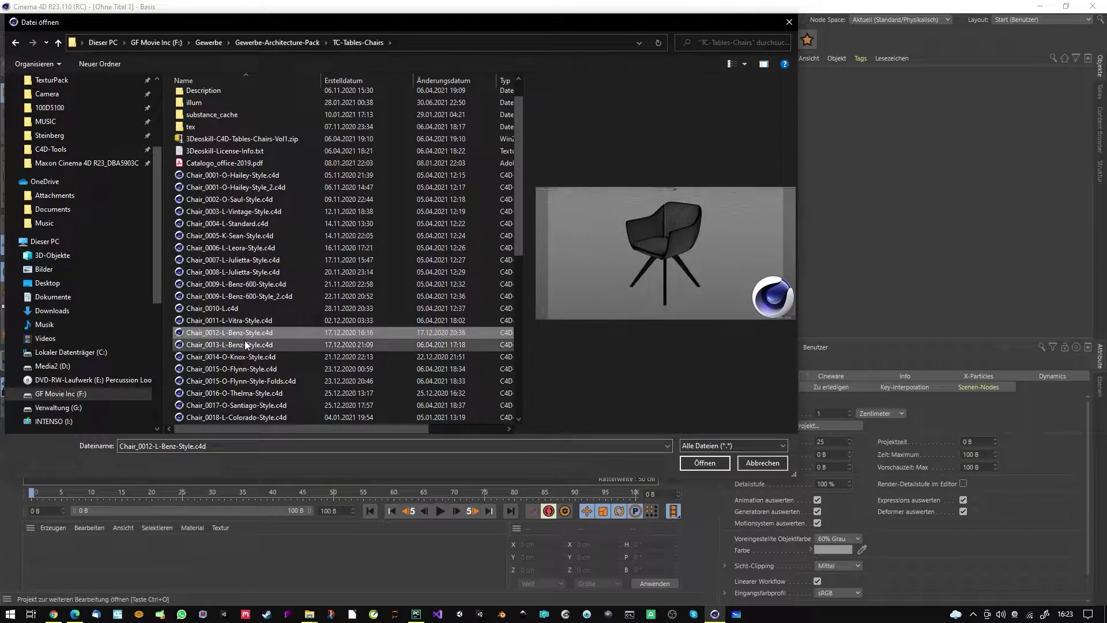
pyautogui.click(266, 356)
# - Check the Knox, stool and Flynn previews again, then open Chair_0012-L-Benz-Style.c4d
pyautogui.click(265, 345)
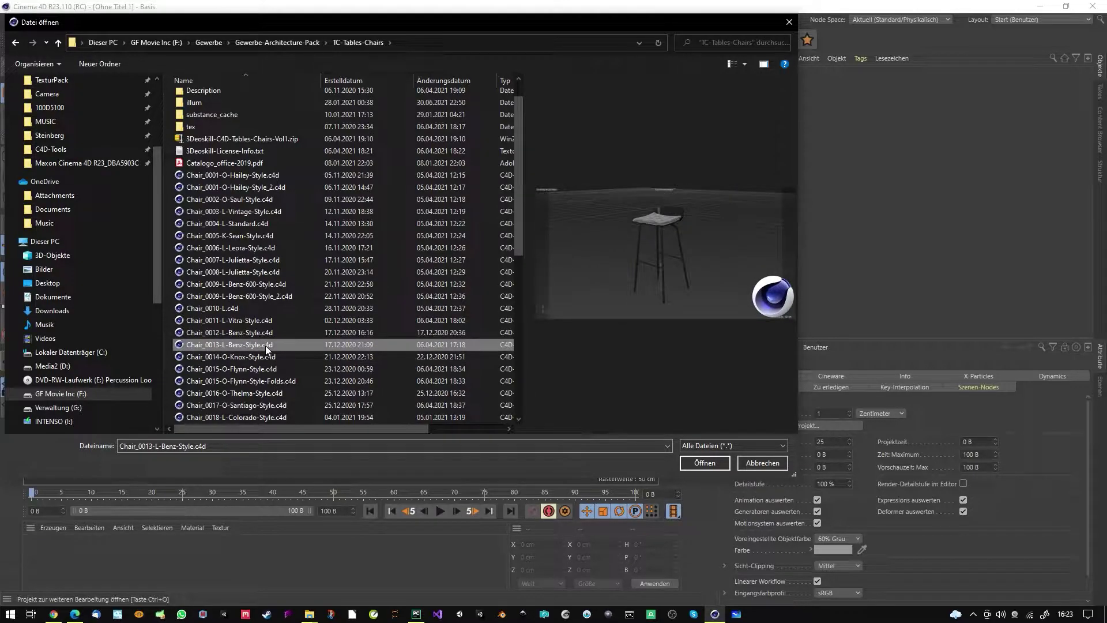
pyautogui.click(264, 355)
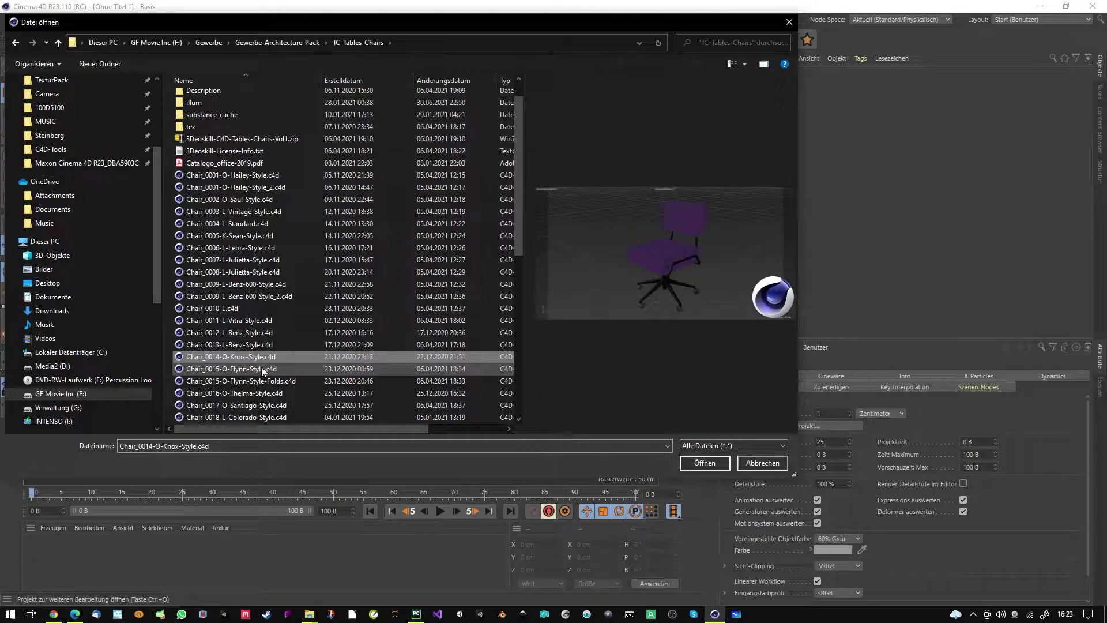
pyautogui.click(257, 344)
pyautogui.click(257, 356)
pyautogui.click(257, 368)
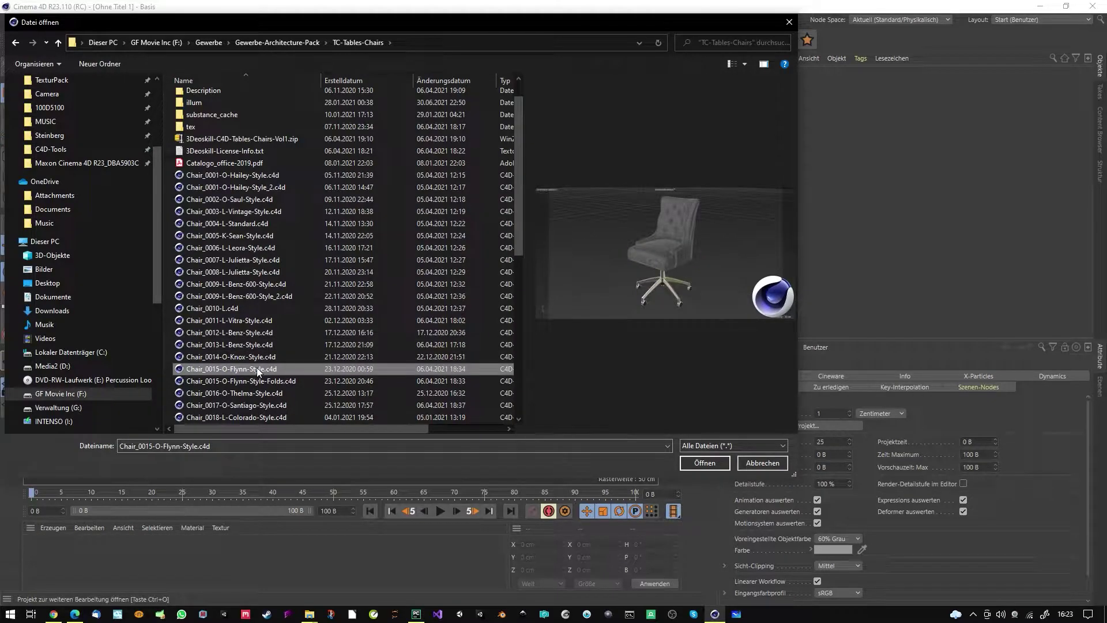
pyautogui.click(257, 379)
pyautogui.click(252, 343)
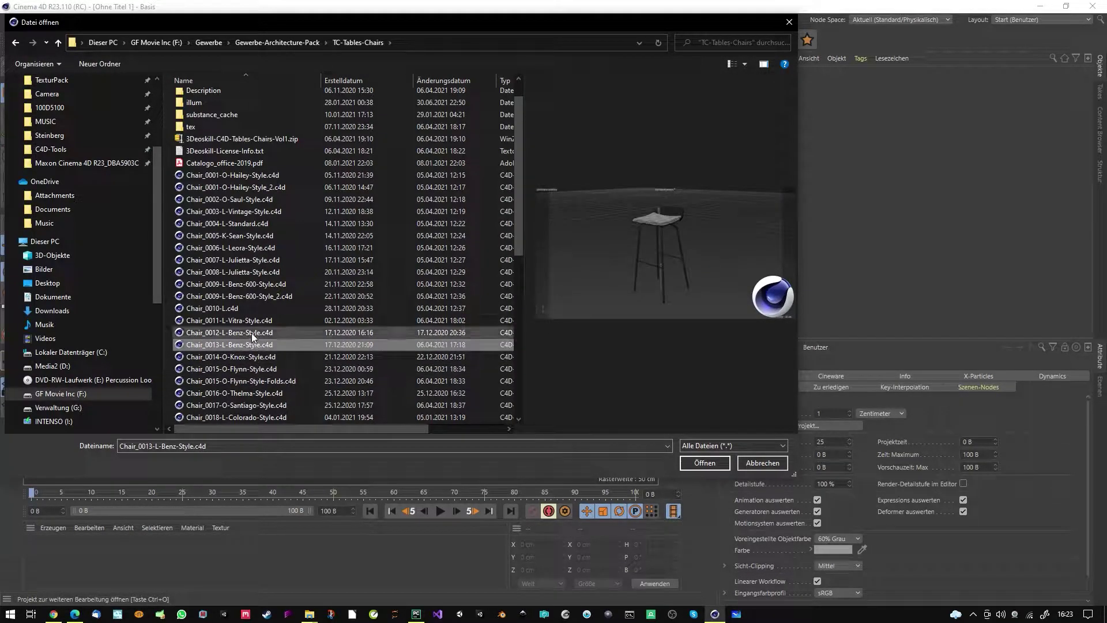
pyautogui.click(252, 333)
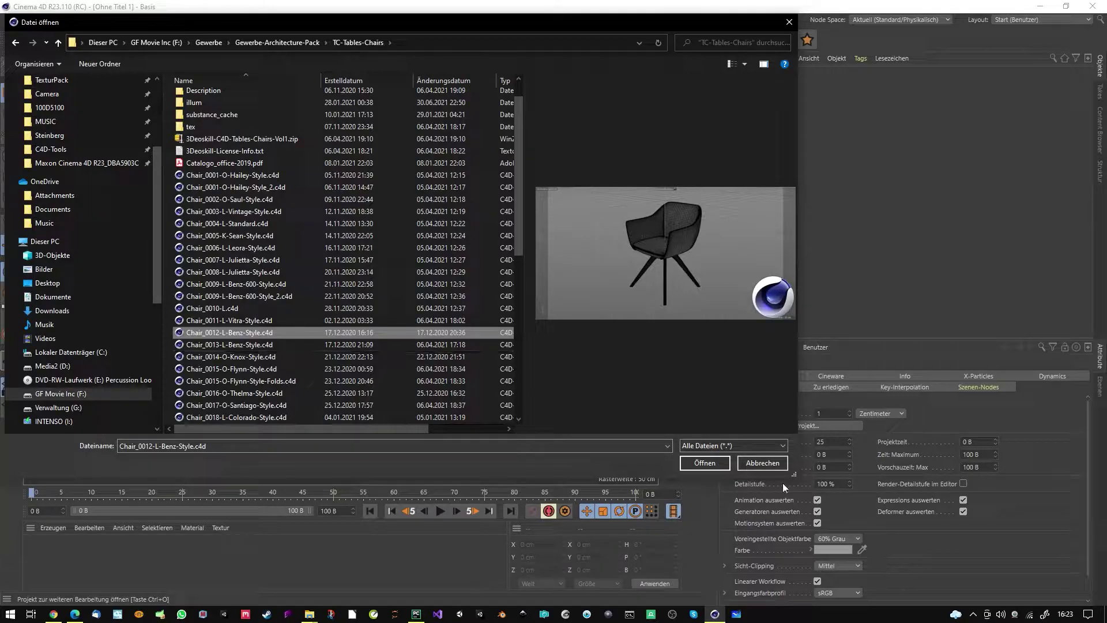
pyautogui.click(705, 462)
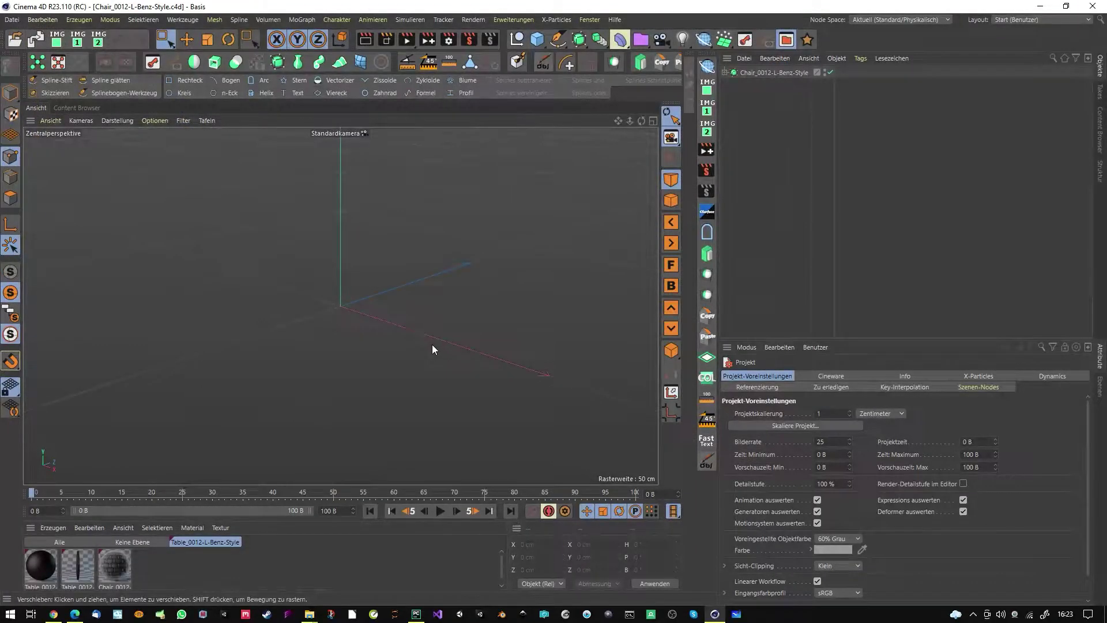
# - Set the renderer to Physikalisch in Render Settings
pyautogui.scroll(3, 323, 305)
pyautogui.click(449, 40)
pyautogui.click(473, 55)
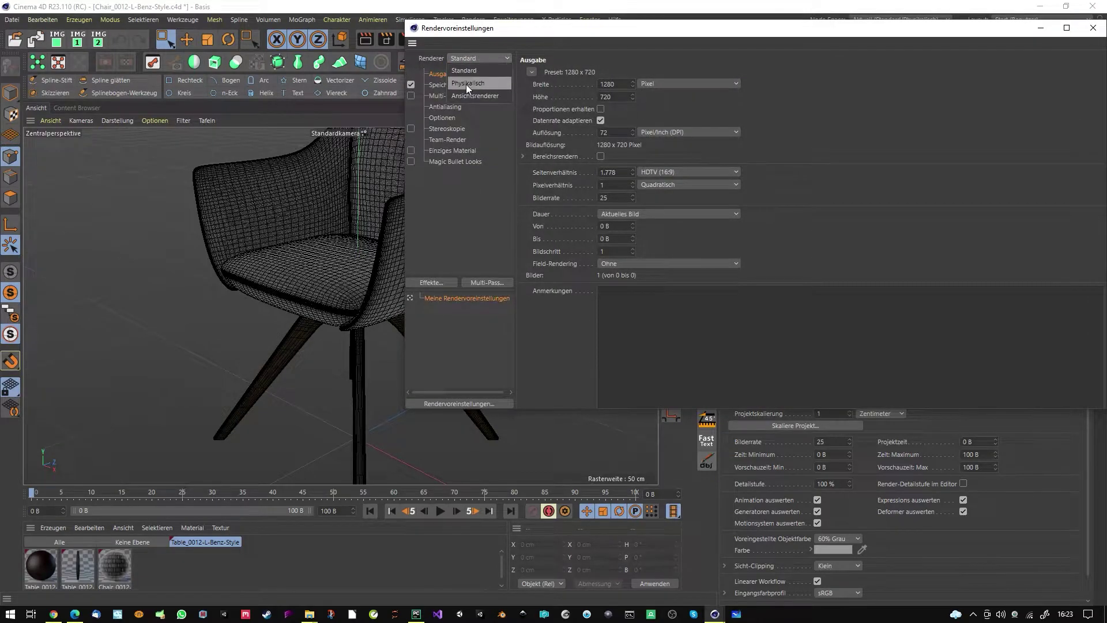
pyautogui.click(469, 84)
pyautogui.click(1093, 27)
# - Orbit and zoom in on the cushion's front seam fabric, then pull back to the whole chair
pyautogui.keyDown('alt'); pyautogui.moveTo(378, 304); pyautogui.dragTo(479, 284); pyautogui.keyUp('alt')
pyautogui.keyDown('alt'); pyautogui.moveTo(317, 314); pyautogui.dragTo(406, 285, button='right'); pyautogui.keyUp('alt')
pyautogui.keyDown('alt'); pyautogui.moveTo(255, 354); pyautogui.dragTo(286, 343); pyautogui.keyUp('alt')
pyautogui.keyDown('alt'); pyautogui.moveTo(314, 324); pyautogui.dragTo(357, 315, button='right'); pyautogui.keyUp('alt')
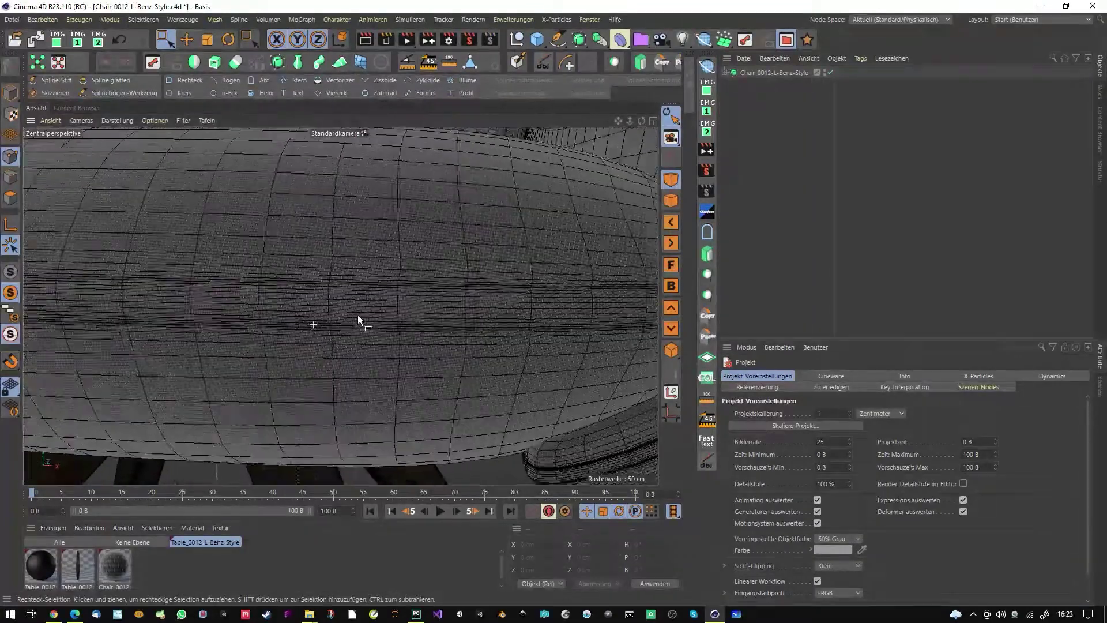
pyautogui.keyDown('alt'); pyautogui.moveTo(357, 314); pyautogui.dragTo(349, 290); pyautogui.keyUp('alt')
pyautogui.keyDown('alt'); pyautogui.moveTo(341, 292); pyautogui.dragTo(416, 265, button='right'); pyautogui.keyUp('alt')
pyautogui.keyDown('alt'); pyautogui.moveTo(371, 264); pyautogui.dragTo(245, 260); pyautogui.keyUp('alt')
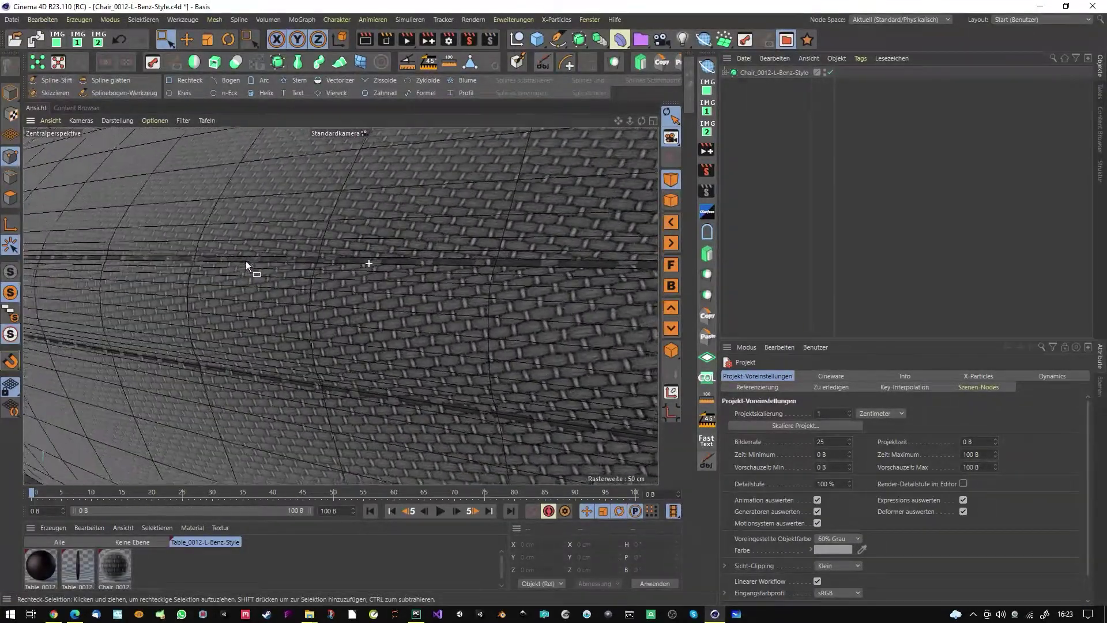
pyautogui.keyDown('alt'); pyautogui.moveTo(339, 294); pyautogui.dragTo(182, 302, button='right'); pyautogui.keyUp('alt')
pyautogui.keyDown('alt'); pyautogui.moveTo(182, 303); pyautogui.dragTo(299, 340); pyautogui.keyUp('alt')
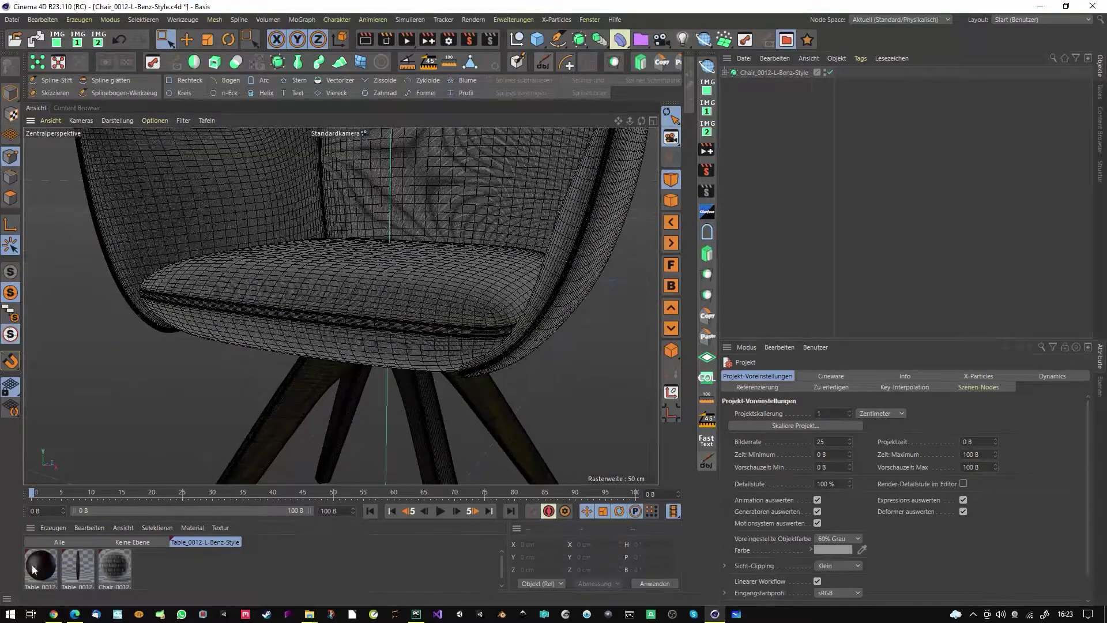
pyautogui.scroll(-8, 299, 365)
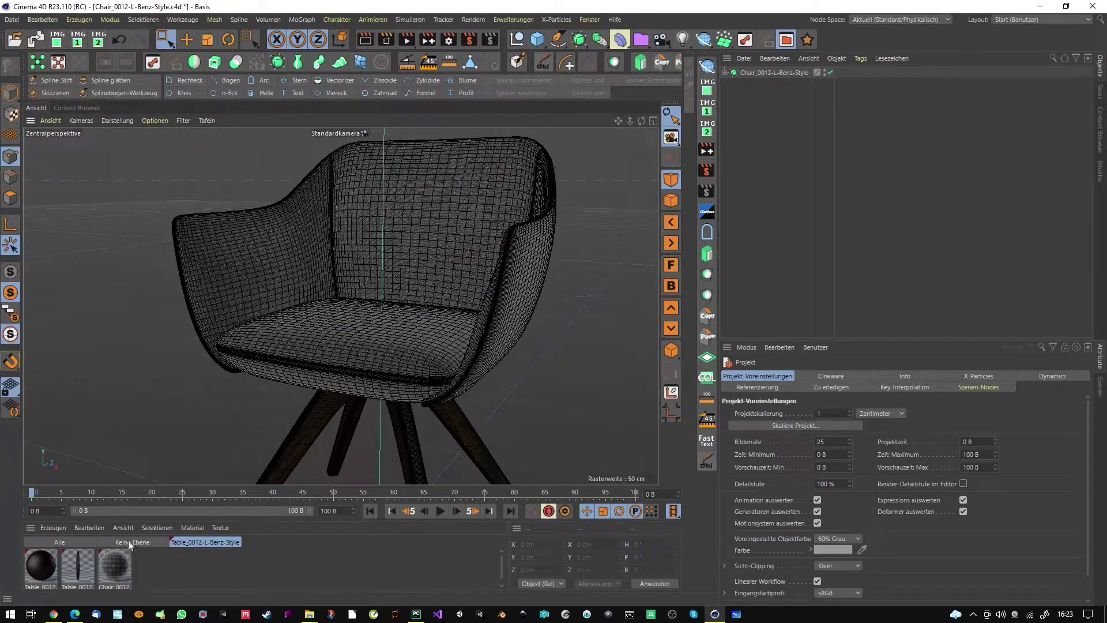
# - Check Table_0012-Seam's Normal and Alpha channels with Fabric_Stitch_0001 maps, then close the editor
pyautogui.doubleClick(81, 563)
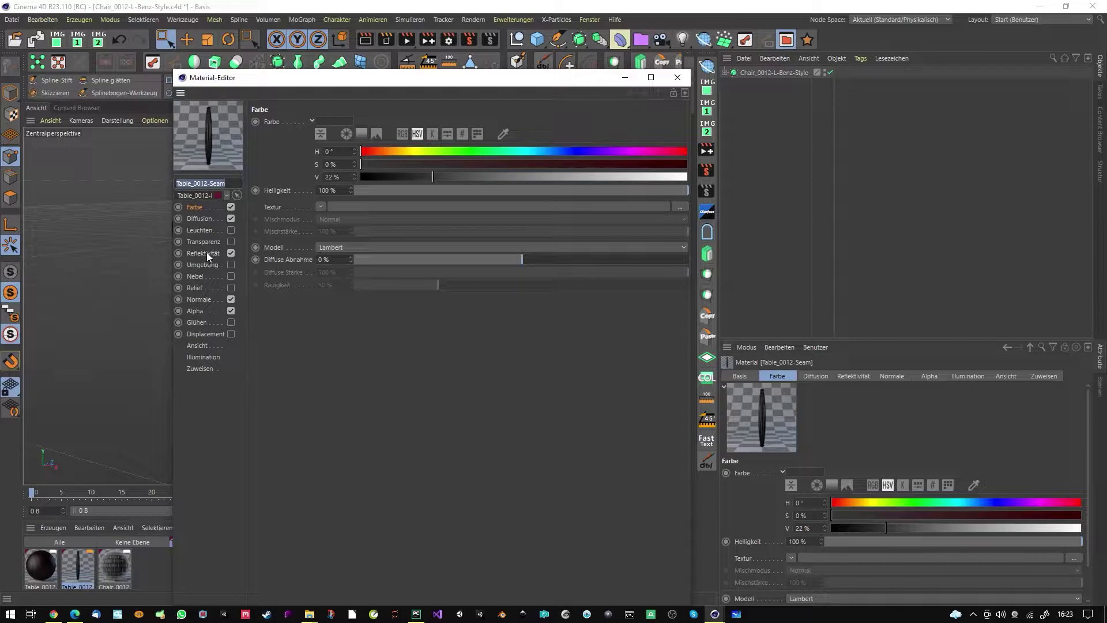
pyautogui.click(202, 301)
pyautogui.click(198, 311)
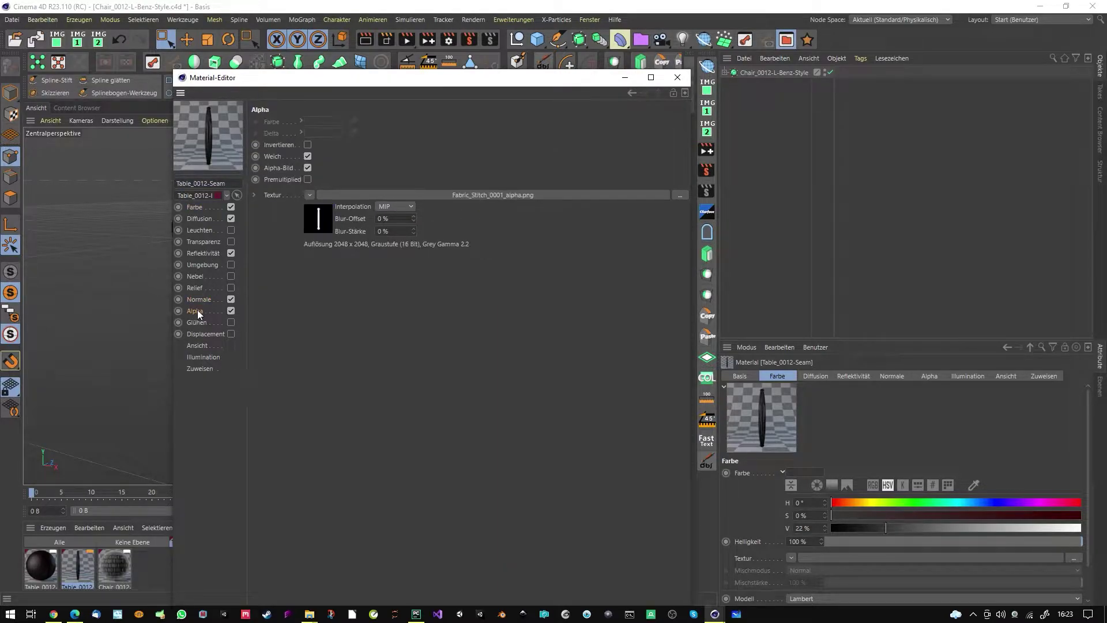
pyautogui.click(199, 298)
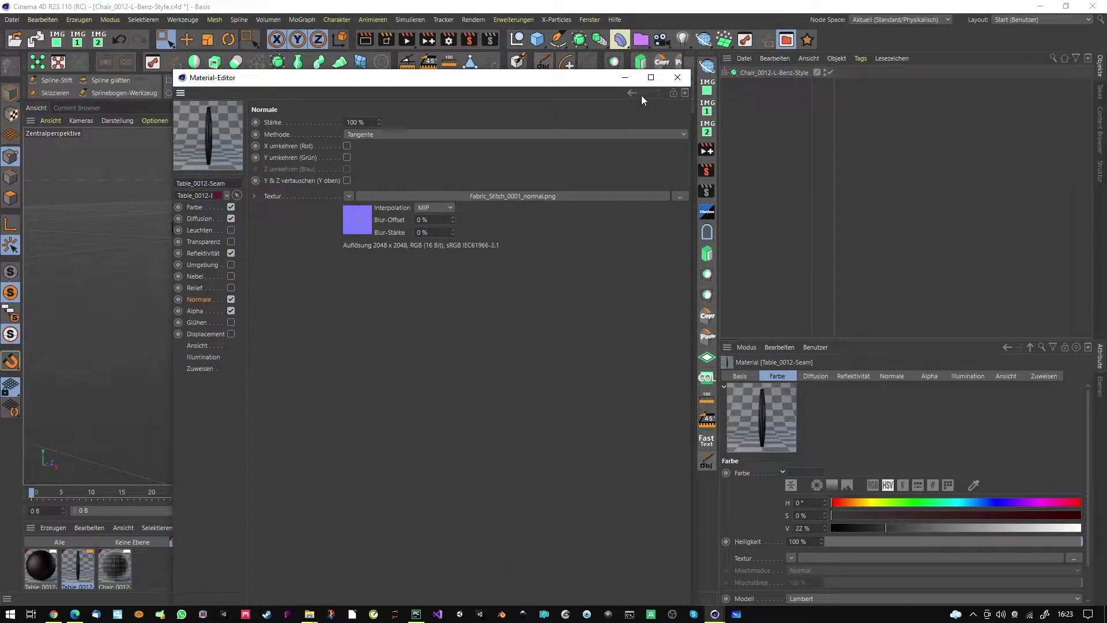
pyautogui.click(679, 81)
pyautogui.keyDown('alt'); pyautogui.moveTo(346, 294); pyautogui.dragTo(447, 276); pyautogui.keyUp('alt')
pyautogui.scroll(-2, 436, 306)
# - Expand Chair_0012-L-Benz-Style, copy the inner chair group and delete the original
pyautogui.click(724, 73)
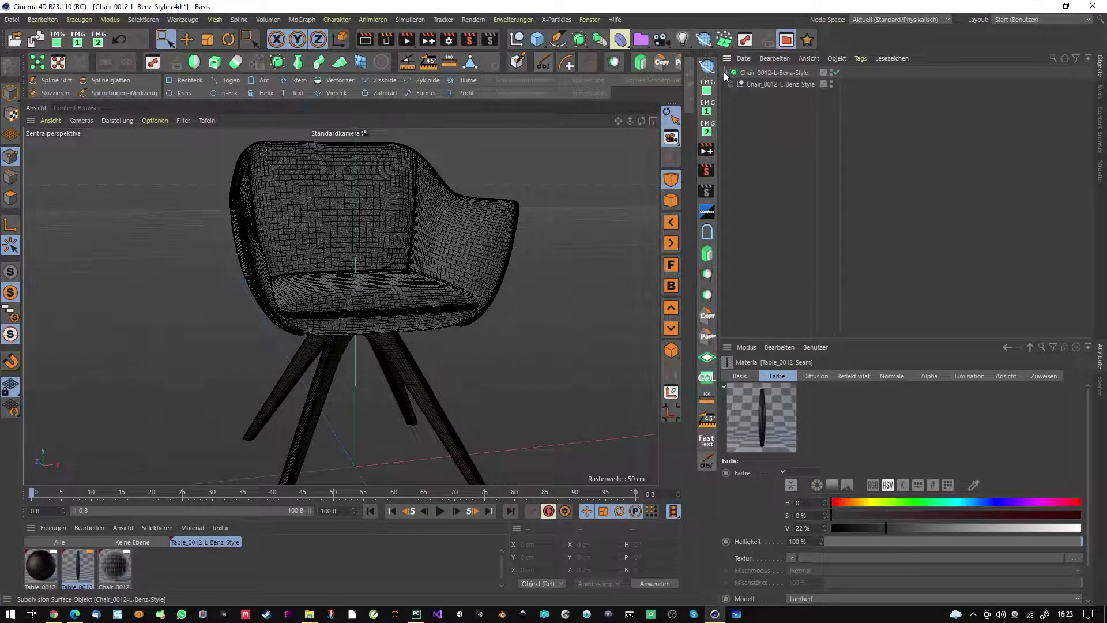
pyautogui.click(731, 84)
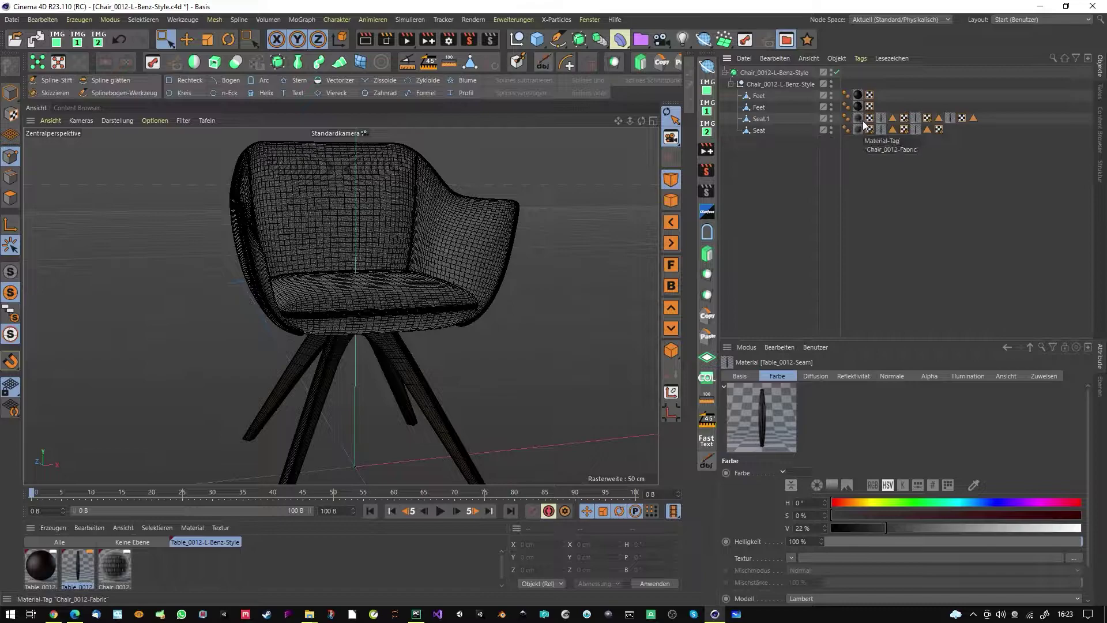
pyautogui.click(766, 84)
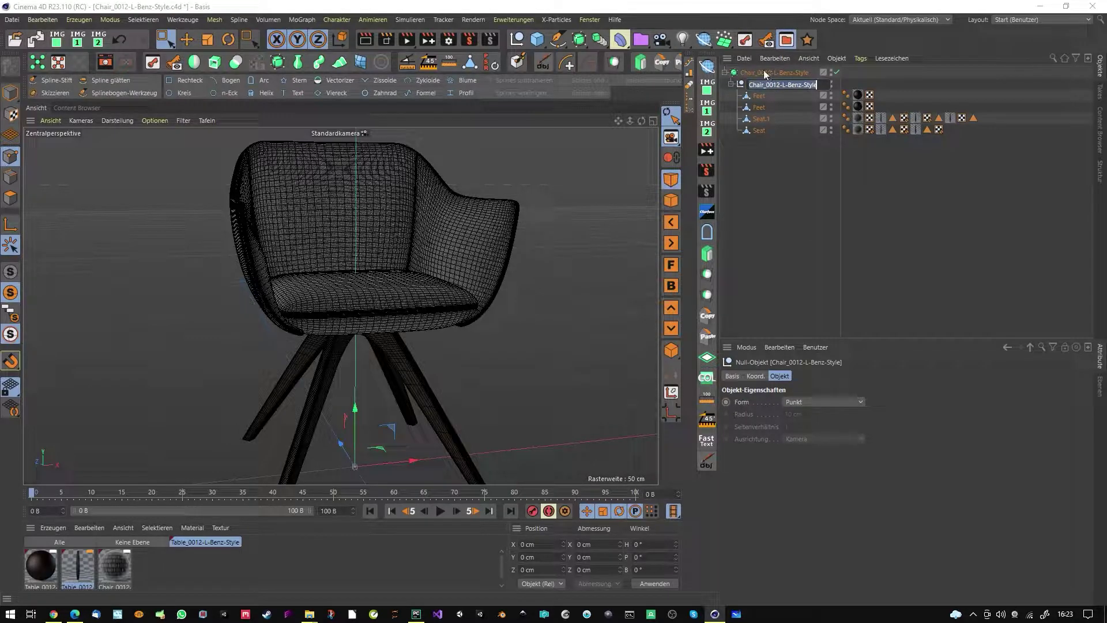
pyautogui.keyDown('ctrl'); pyautogui.moveTo(766, 85); pyautogui.dragTo(762, 67); pyautogui.keyUp('ctrl')
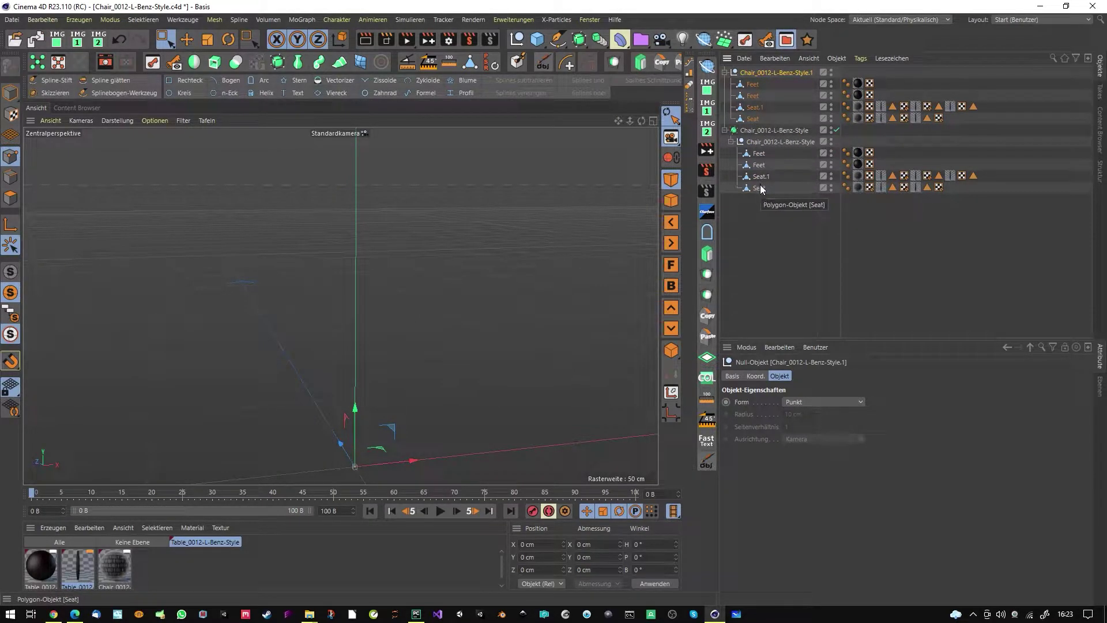
pyautogui.click(766, 142)
pyautogui.press('Delete')
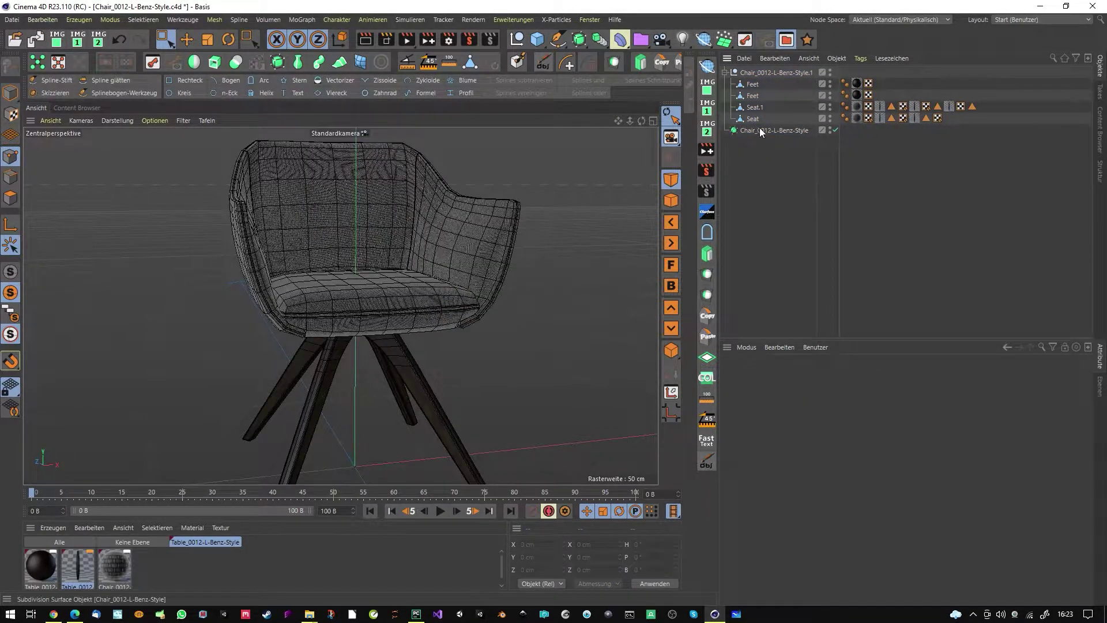
# - Delete the seam material and selection tags from Seat.1 and Seat
pyautogui.click(878, 106)
pyautogui.keyDown('shift'); pyautogui.click(935, 120); pyautogui.keyUp('shift')
pyautogui.press('Delete')
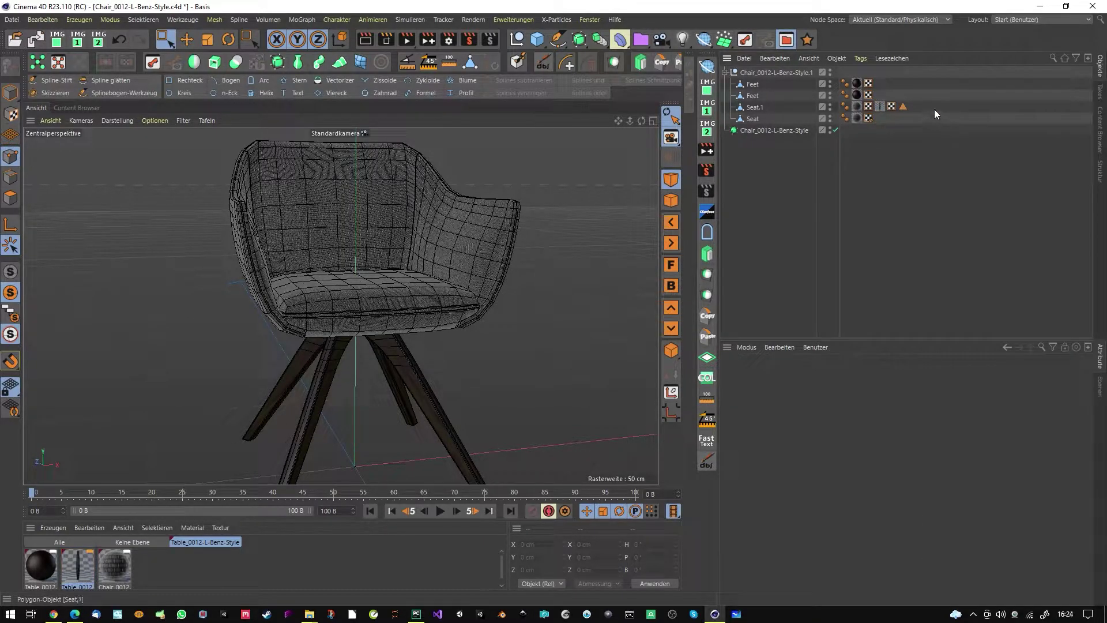
pyautogui.click(880, 107)
pyautogui.press('Delete')
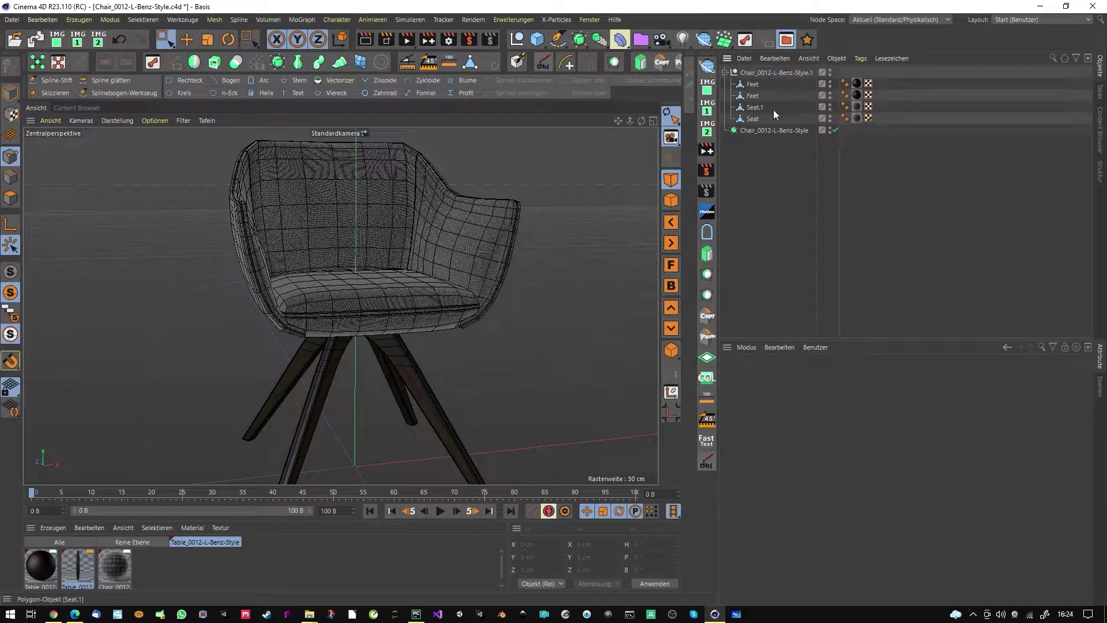
# - Move Seat under Chair_0012-L-Benz-Style and delete the Chair_0012-L-Benz-Style.1 hierarchy
pyautogui.click(752, 119)
pyautogui.moveTo(753, 119)
pyautogui.mouseDown()
pyautogui.moveTo(766, 134)
pyautogui.moveTo(757, 131)
pyautogui.mouseUp()
pyautogui.click(749, 74)
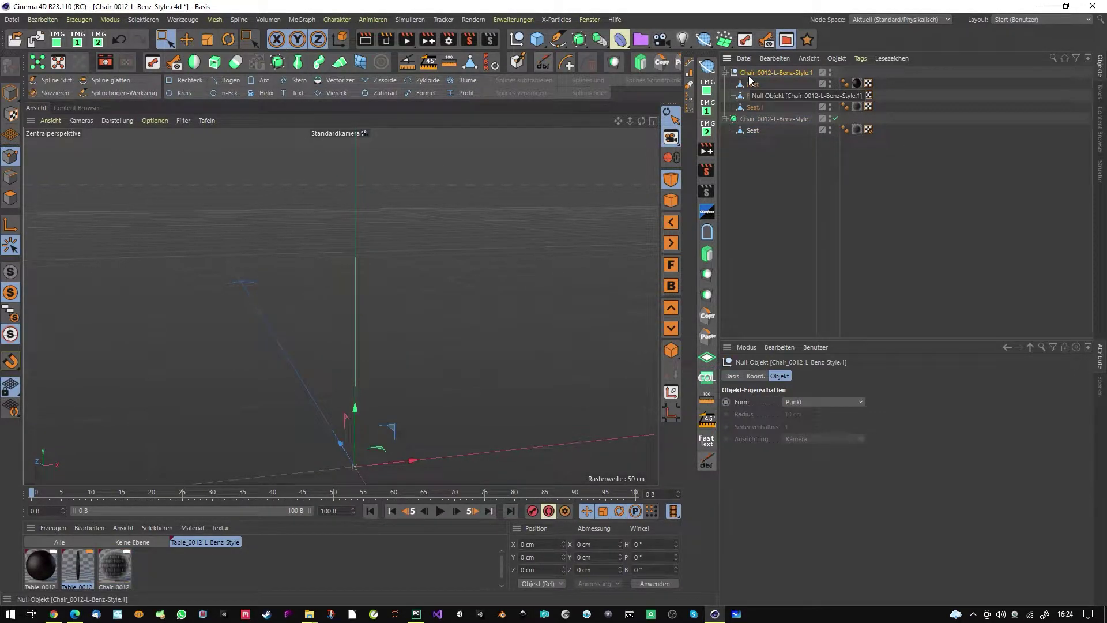
pyautogui.press('Delete')
# - Orbit above the seat and zoom in on the texture at its tip
pyautogui.scroll(8, 382, 315)
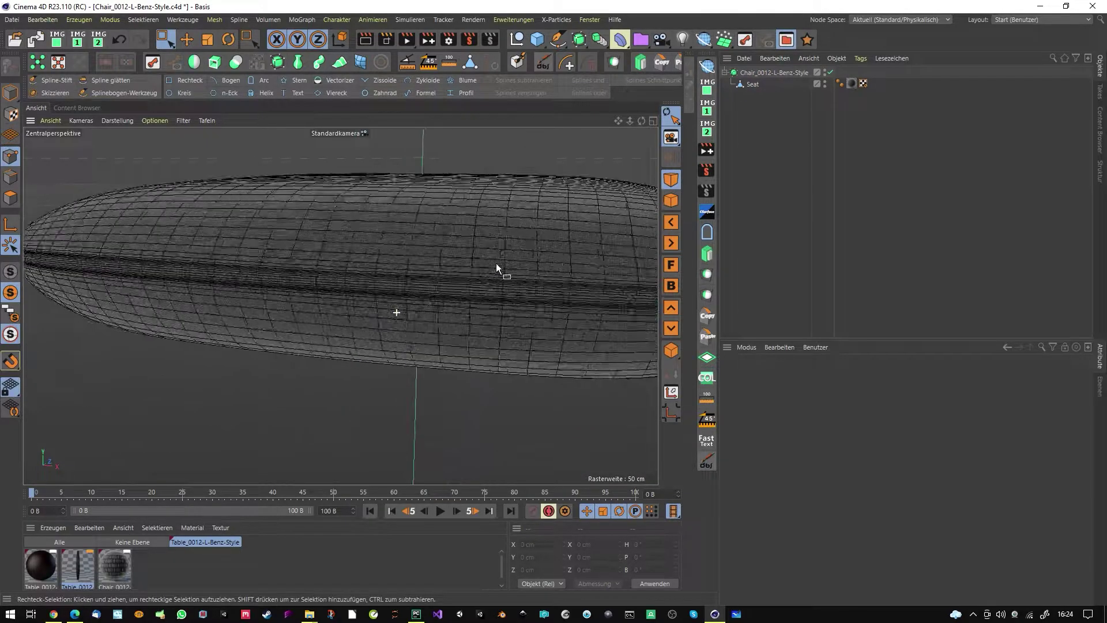
pyautogui.keyDown('alt'); pyautogui.moveTo(475, 287); pyautogui.dragTo(487, 285); pyautogui.keyUp('alt')
pyautogui.keyDown('alt'); pyautogui.moveTo(450, 282); pyautogui.dragTo(375, 270, button='right'); pyautogui.keyUp('alt')
pyautogui.keyDown('alt'); pyautogui.moveTo(457, 275); pyautogui.dragTo(496, 289); pyautogui.keyUp('alt')
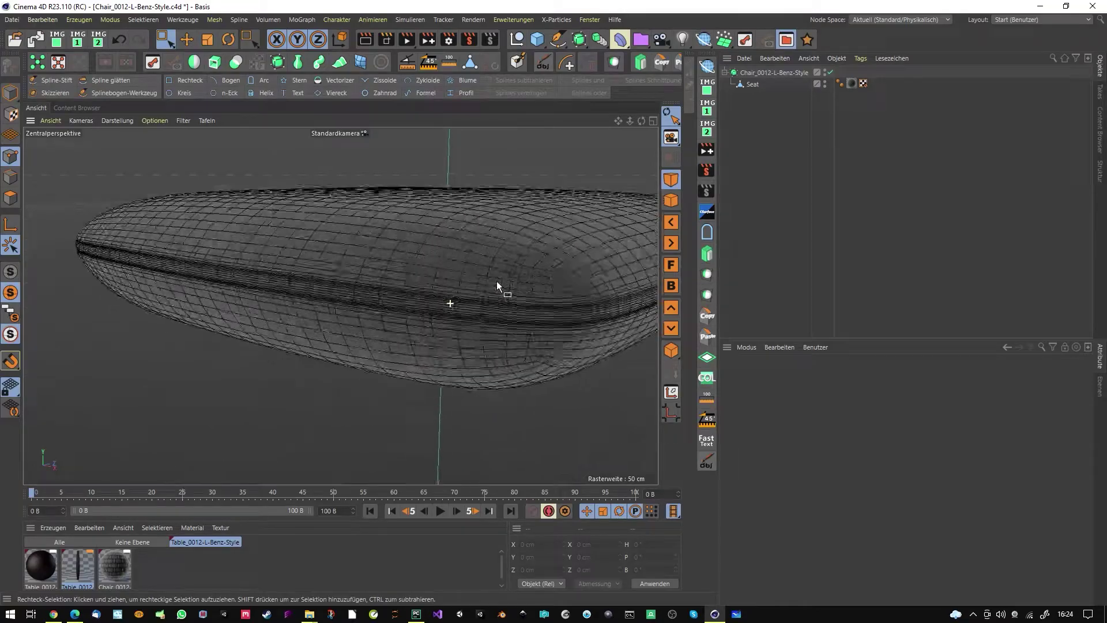
pyautogui.scroll(3, 514, 283)
pyautogui.keyDown('alt'); pyautogui.moveTo(514, 282); pyautogui.dragTo(545, 285, button='right'); pyautogui.keyUp('alt')
pyautogui.keyDown('alt'); pyautogui.moveTo(433, 305); pyautogui.dragTo(382, 316); pyautogui.keyUp('alt')
pyautogui.keyDown('alt'); pyautogui.moveTo(378, 316); pyautogui.dragTo(433, 311, button='right'); pyautogui.keyUp('alt')
pyautogui.keyDown('alt'); pyautogui.moveTo(400, 319); pyautogui.dragTo(398, 284); pyautogui.keyUp('alt')
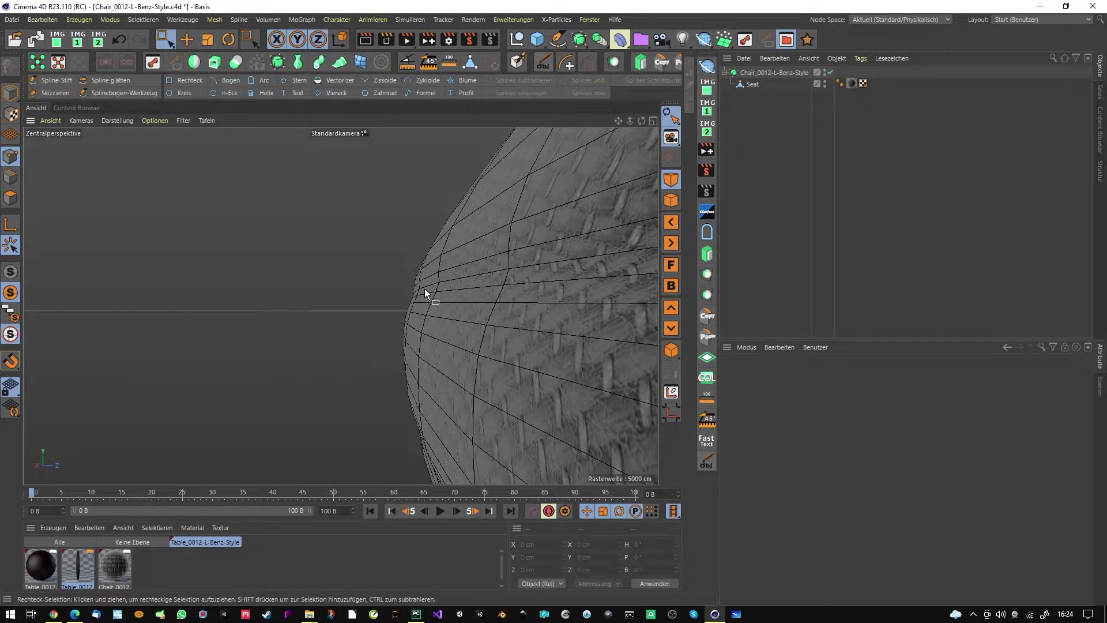
# - Inspect the woven texture along the cushion, then switch to the AAA-UV (Benutzer) layout
pyautogui.keyDown('alt'); pyautogui.moveTo(424, 288); pyautogui.dragTo(513, 303); pyautogui.keyUp('alt')
pyautogui.keyDown('alt'); pyautogui.moveTo(501, 302); pyautogui.dragTo(430, 302, button='right'); pyautogui.keyUp('alt')
pyautogui.keyDown('alt'); pyautogui.moveTo(430, 302); pyautogui.dragTo(464, 302); pyautogui.keyUp('alt')
pyautogui.keyDown('alt'); pyautogui.moveTo(464, 303); pyautogui.dragTo(416, 311, button='right'); pyautogui.keyUp('alt')
pyautogui.keyDown('alt'); pyautogui.moveTo(415, 311); pyautogui.dragTo(504, 278); pyautogui.keyUp('alt')
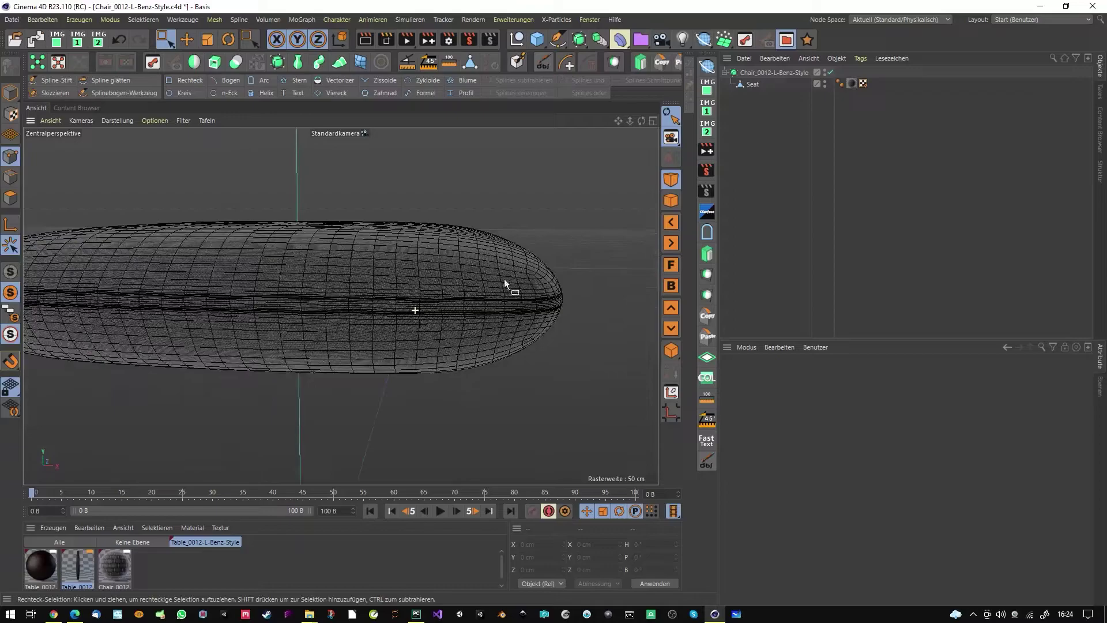
pyautogui.click(1032, 20)
pyautogui.click(1016, 69)
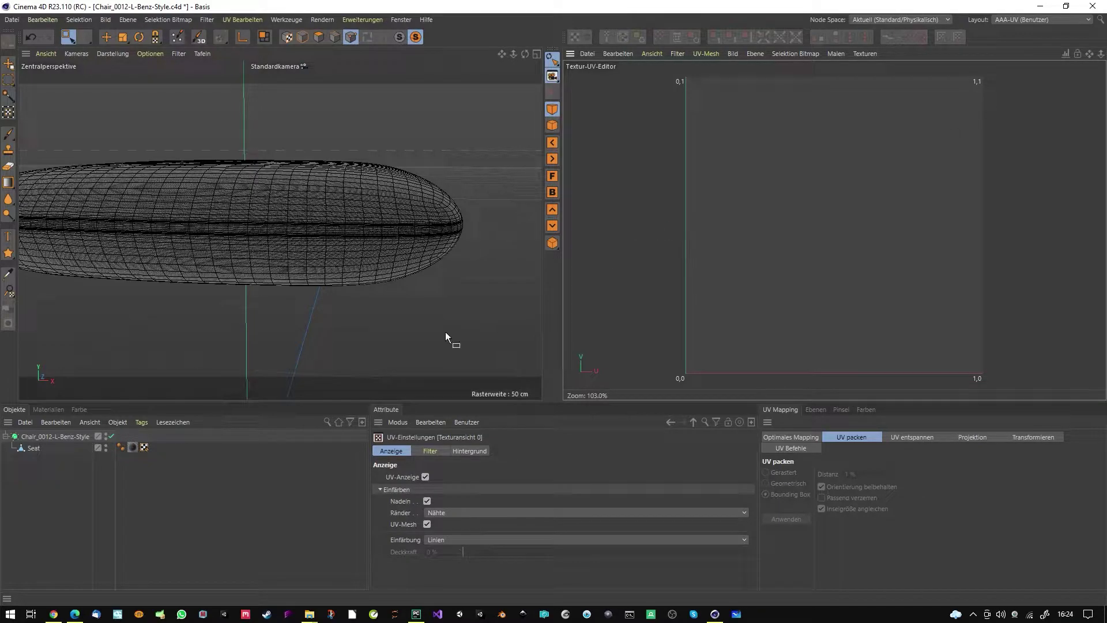
# - Show the Seat's UV mesh in the UV editor and orbit to a three-quarter view
pyautogui.click(144, 447)
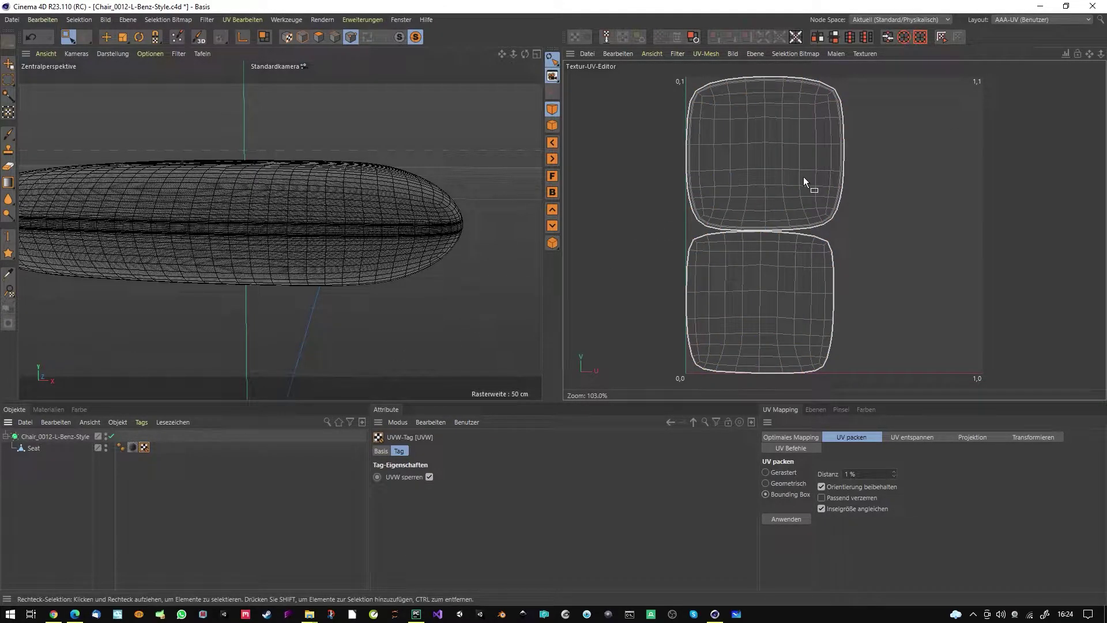
pyautogui.keyDown('alt'); pyautogui.moveTo(439, 223); pyautogui.dragTo(386, 223); pyautogui.keyUp('alt')
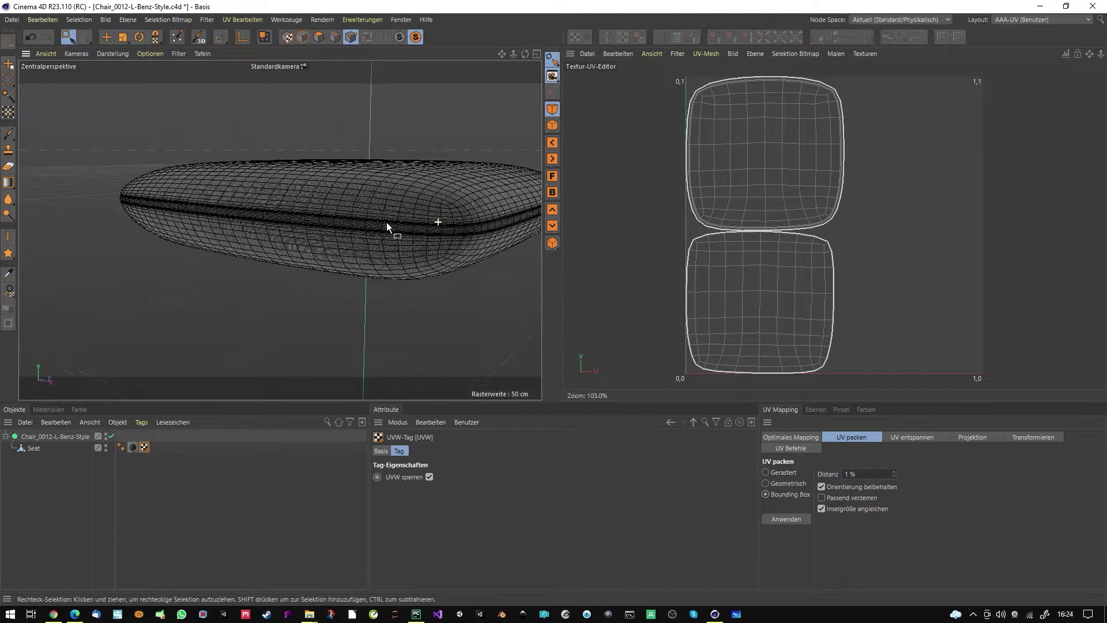
pyautogui.keyDown('alt'); pyautogui.moveTo(358, 279); pyautogui.dragTo(369, 284); pyautogui.keyUp('alt')
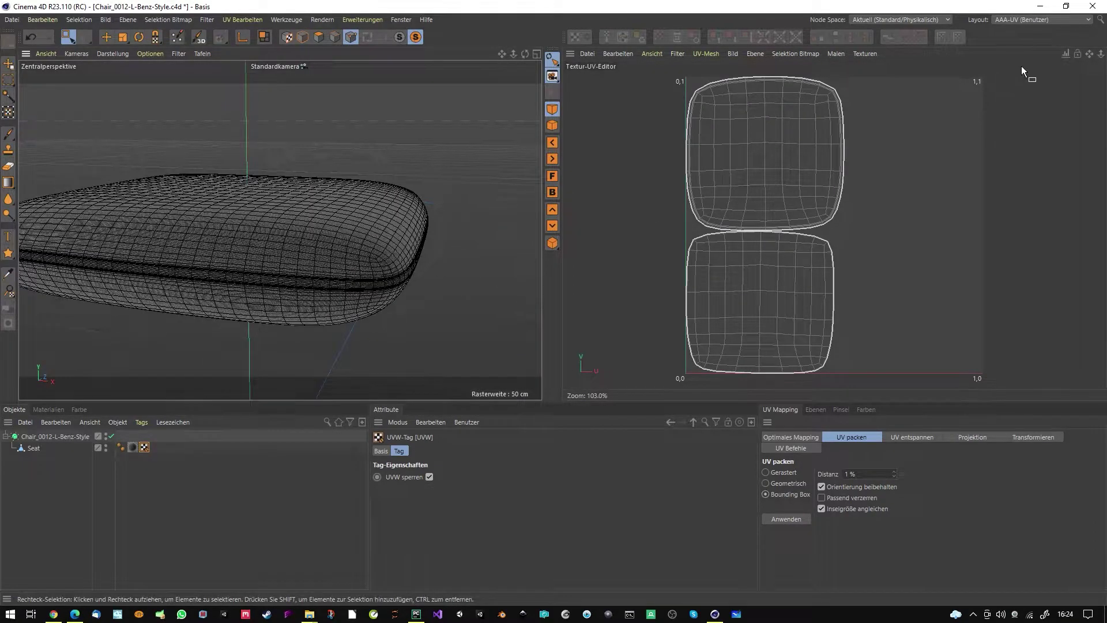
# - Return to the Standard (Benutzer) layout and zoom in on the cushion's side seam
pyautogui.click(1008, 19)
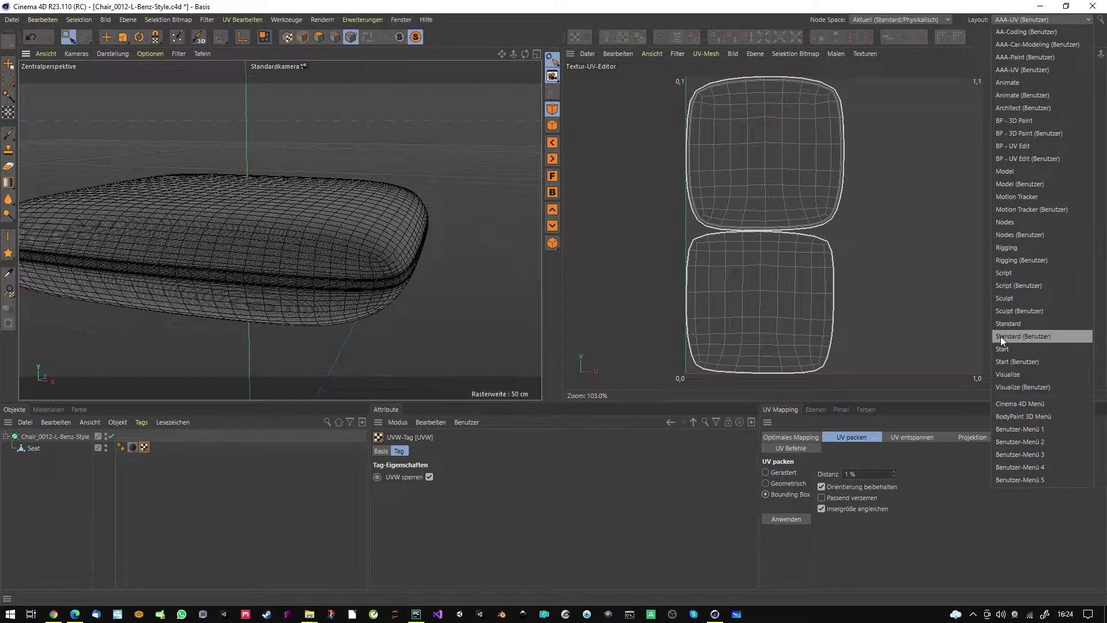
pyautogui.click(1000, 337)
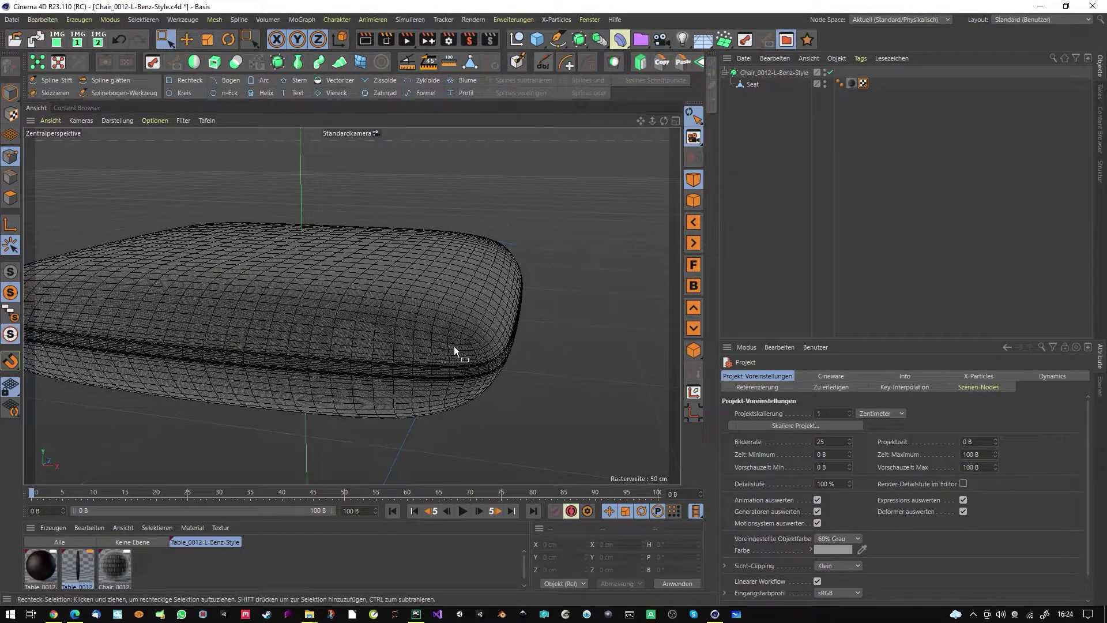
pyautogui.keyDown('alt'); pyautogui.moveTo(454, 346); pyautogui.dragTo(412, 346, button='right'); pyautogui.keyUp('alt')
pyautogui.keyDown('alt'); pyautogui.moveTo(413, 346); pyautogui.dragTo(407, 325); pyautogui.keyUp('alt')
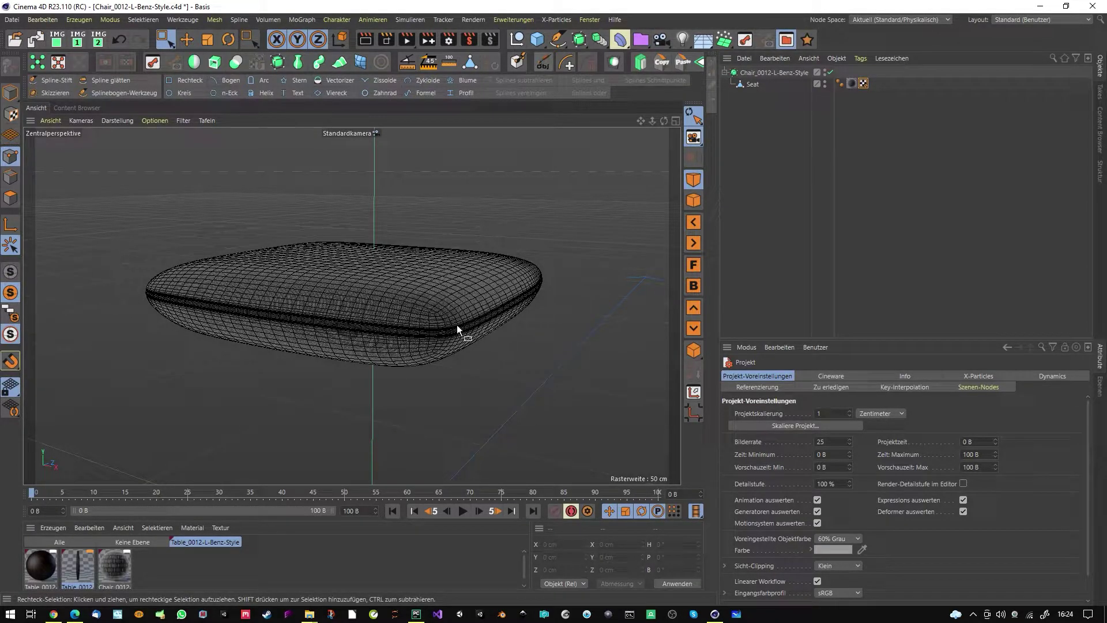
pyautogui.keyDown('alt'); pyautogui.moveTo(453, 324); pyautogui.dragTo(412, 333); pyautogui.keyUp('alt')
pyautogui.keyDown('alt'); pyautogui.moveTo(435, 341); pyautogui.dragTo(497, 313, button='right'); pyautogui.keyUp('alt')
pyautogui.keyDown('alt'); pyautogui.moveTo(457, 322); pyautogui.dragTo(484, 313); pyautogui.keyUp('alt')
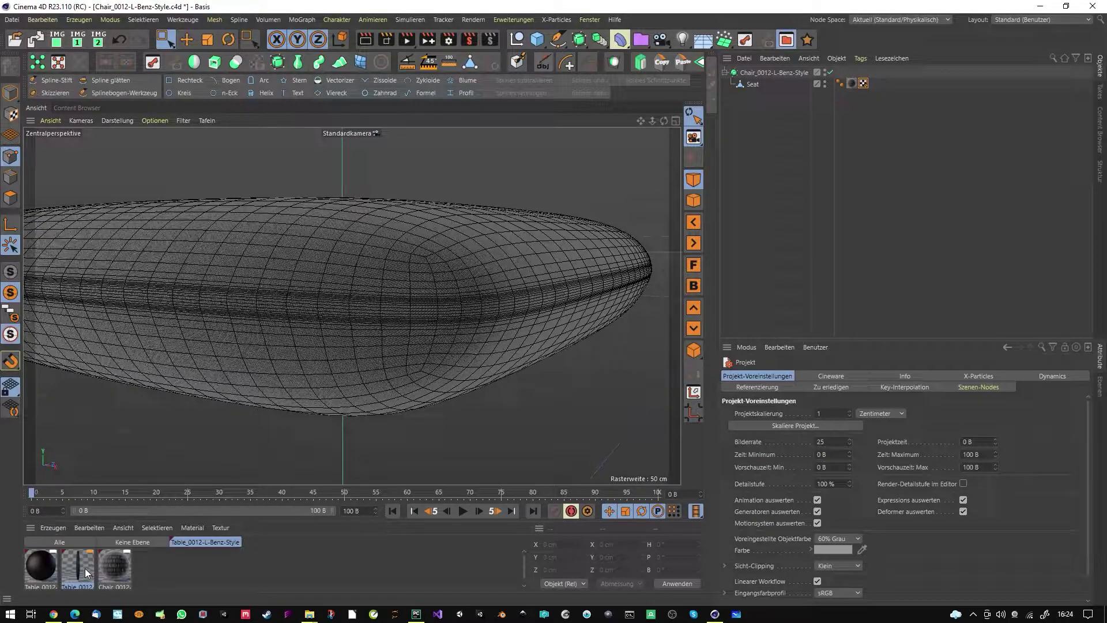
# - Check the Seat's Chair_0012-Fabric tag: UVW-Mapping, tiled 83.333 U by 111.111 V
pyautogui.click(863, 85)
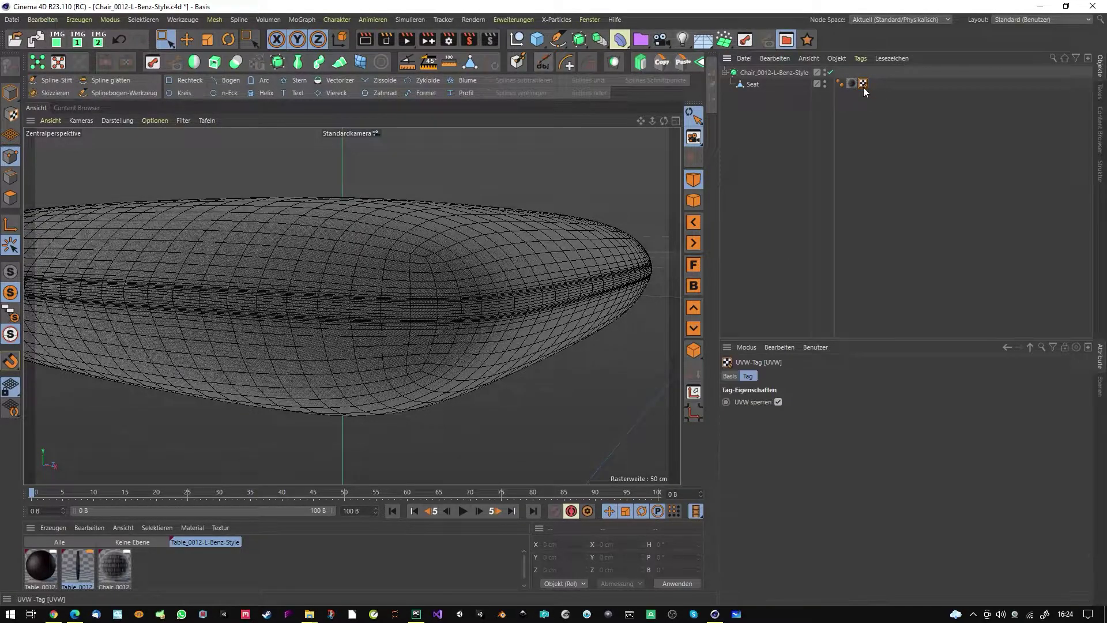
pyautogui.click(116, 567)
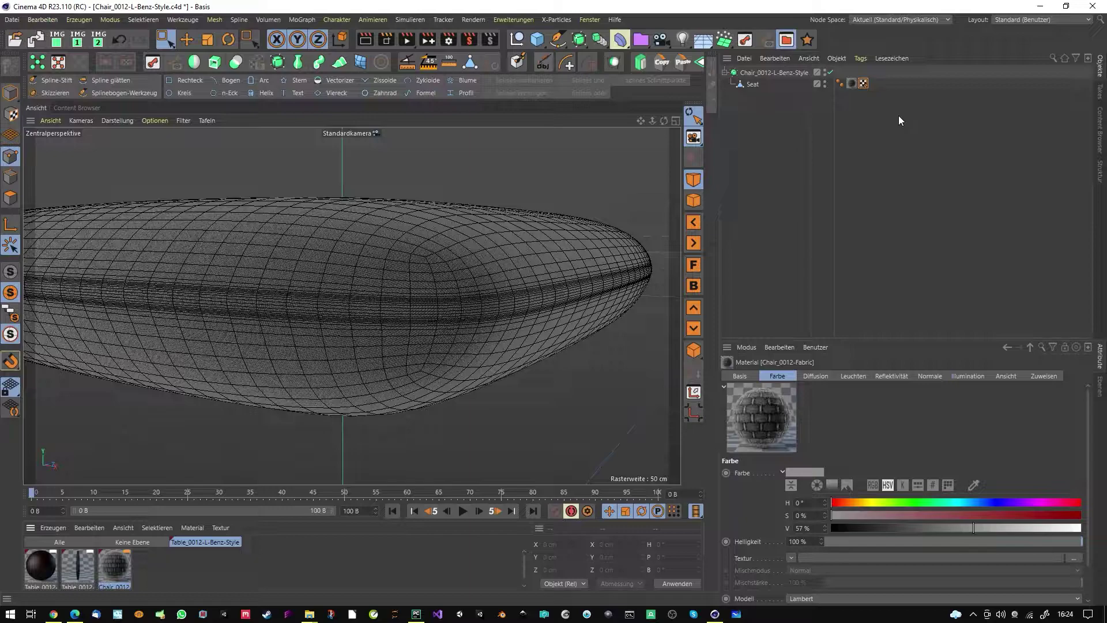
pyautogui.click(851, 84)
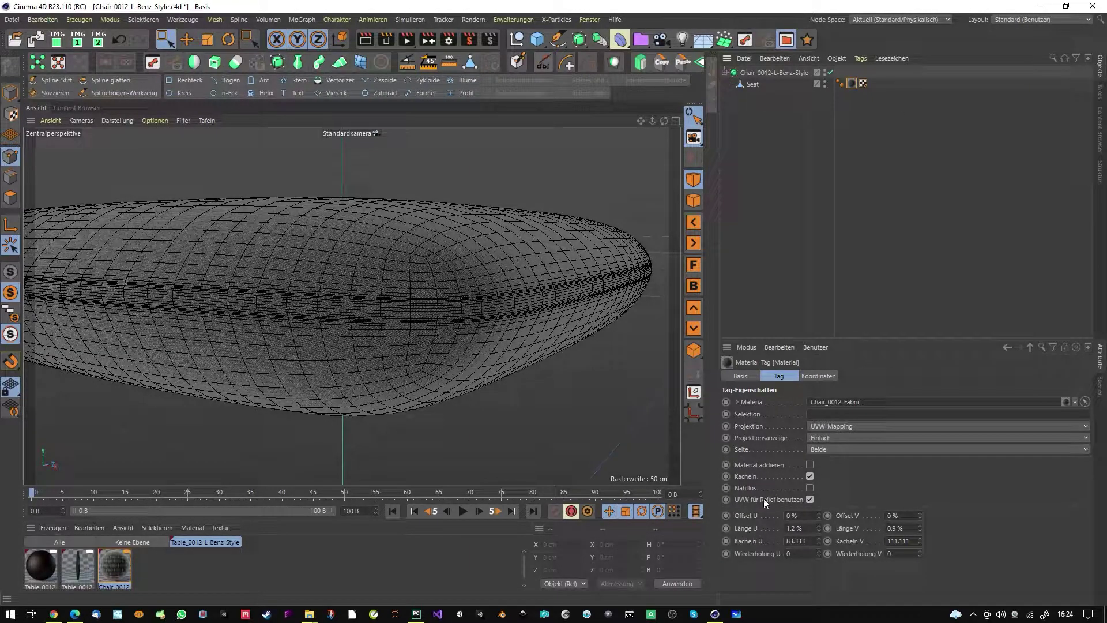
pyautogui.scroll(8, 456, 298)
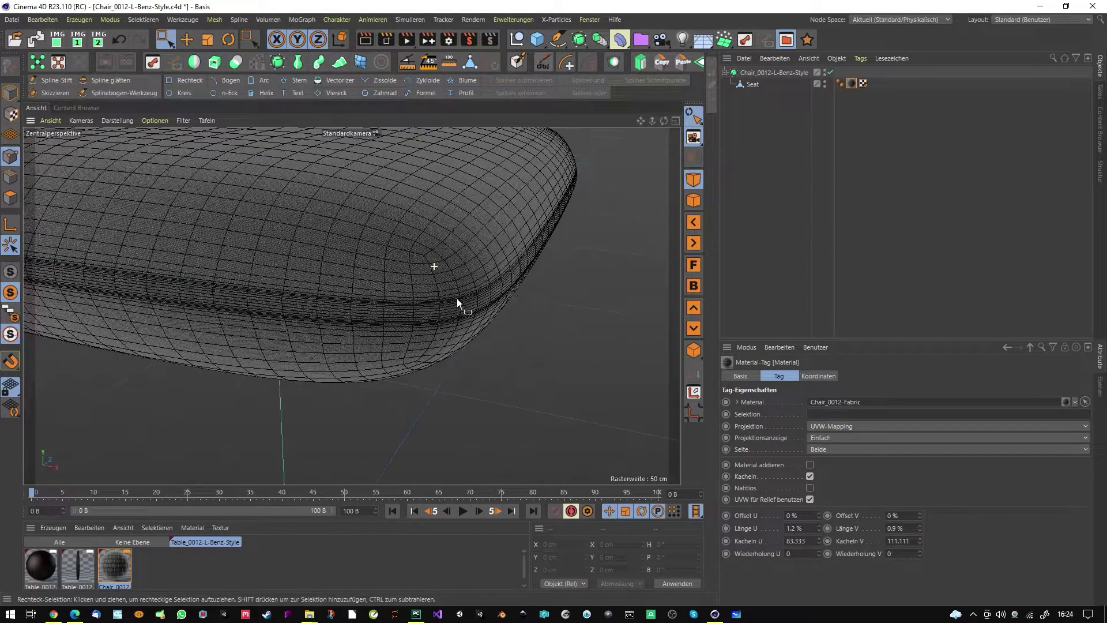
pyautogui.scroll(-10, 477, 254)
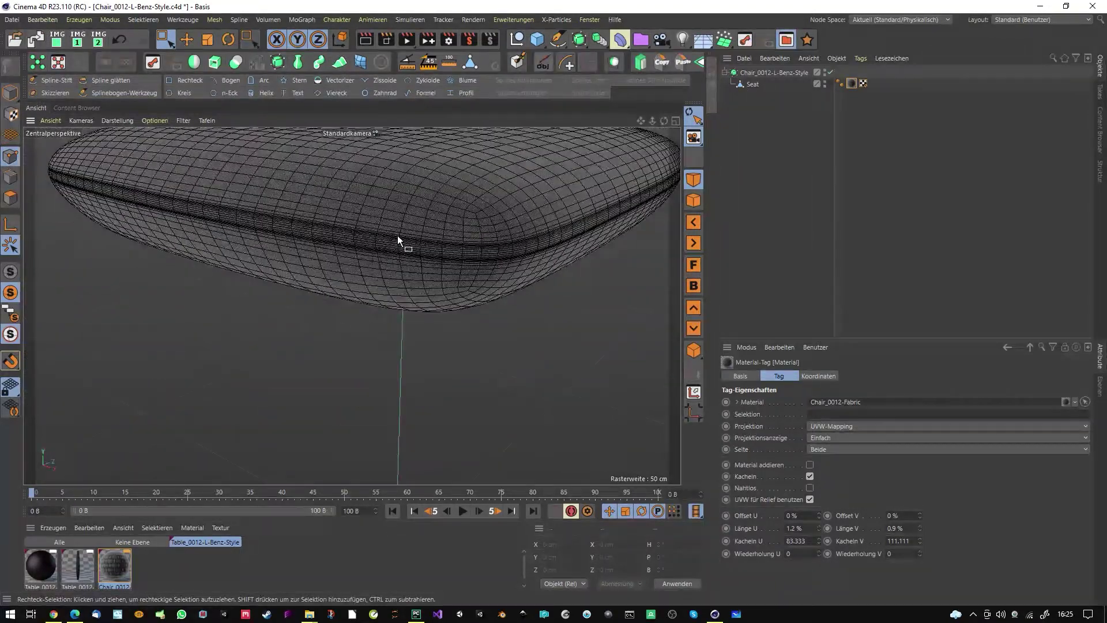
# - Open Table_0012-Seam and start browsing for a new Normal channel texture
pyautogui.doubleClick(81, 569)
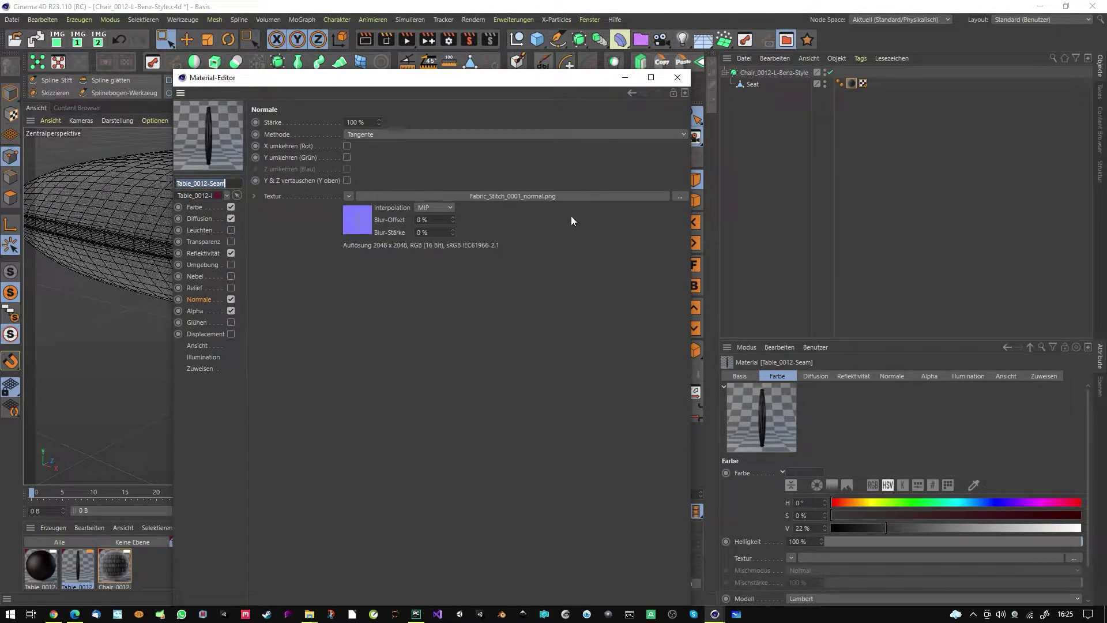
pyautogui.click(681, 196)
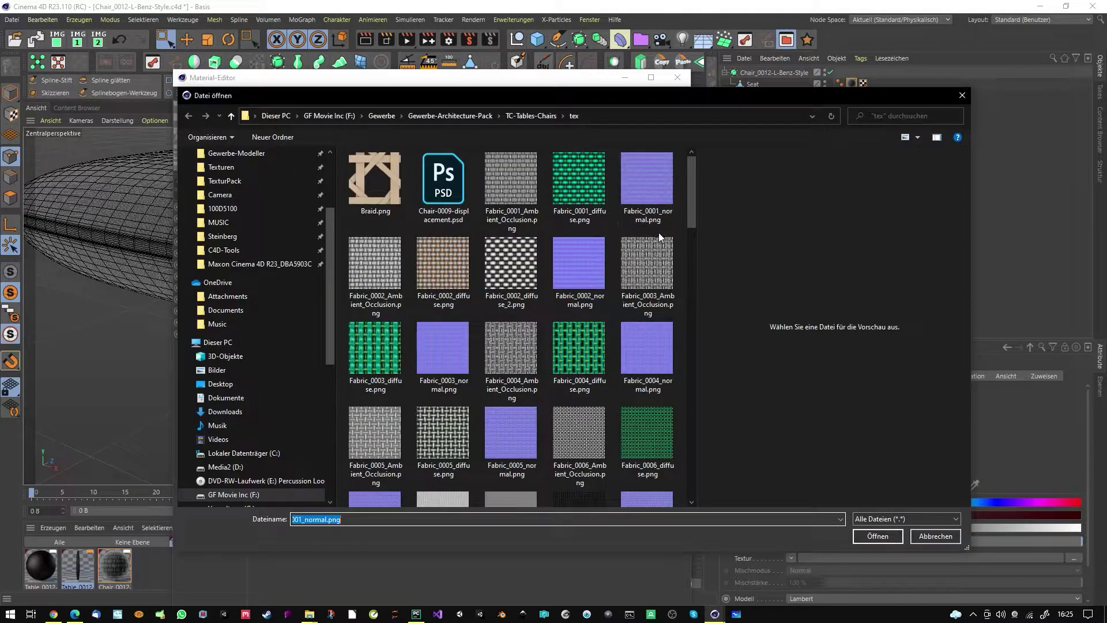
pyautogui.moveTo(688, 193); pyautogui.dragTo(670, 296)
# - Browse the tex folder, then close the browser keeping Fabric_Stitch_0001_normal.png
pyautogui.scroll(3, 669, 296)
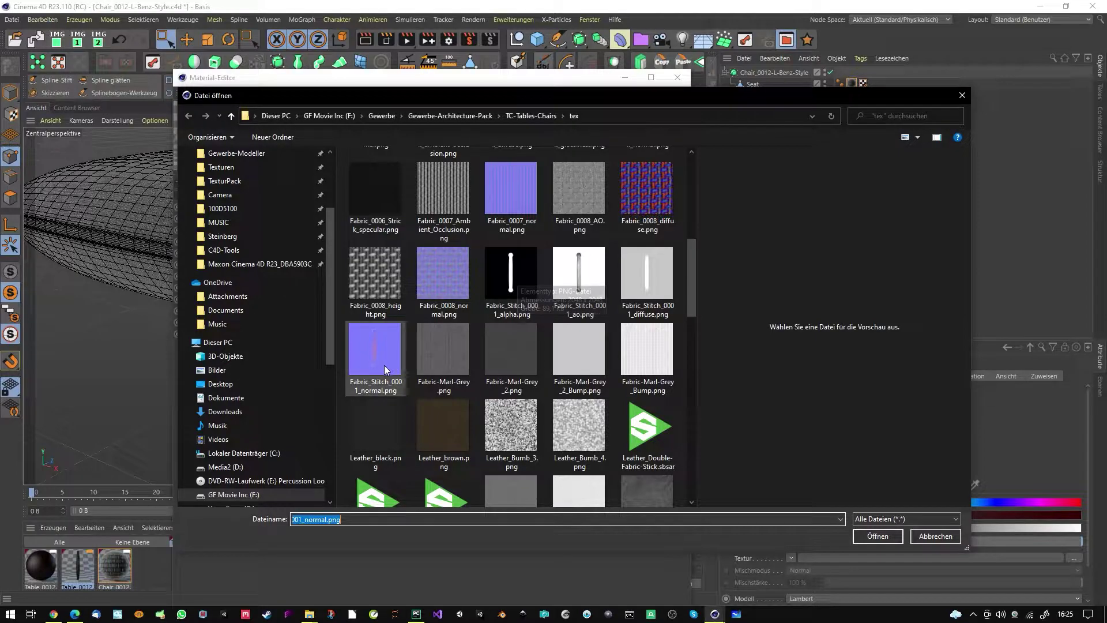
pyautogui.scroll(-3, 459, 348)
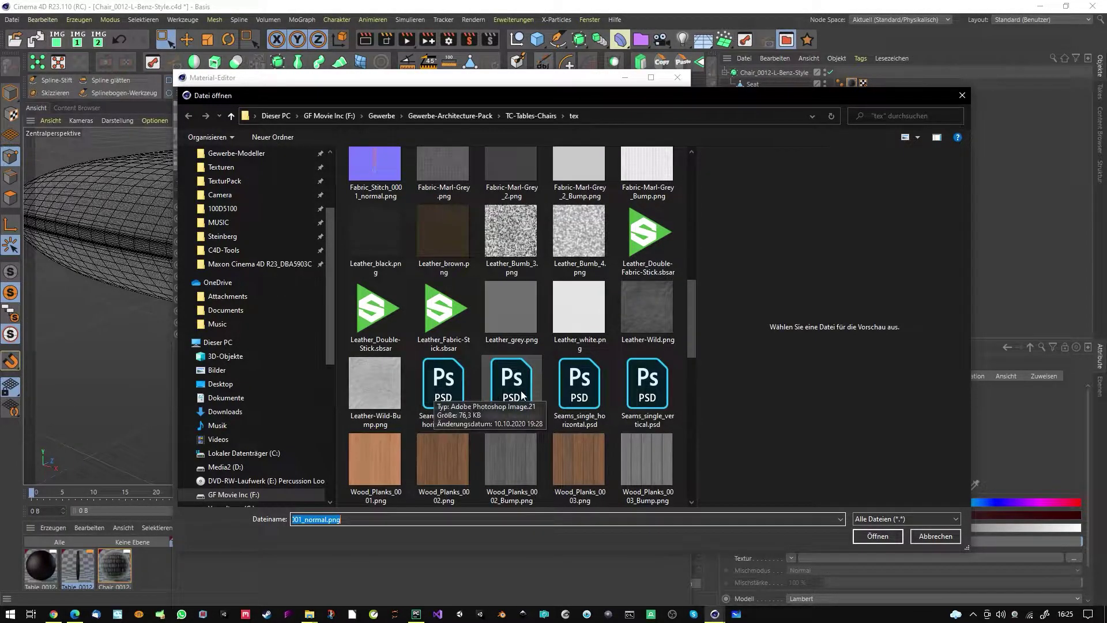
pyautogui.scroll(8, 504, 320)
pyautogui.scroll(2, 554, 350)
pyautogui.scroll(-3, 553, 351)
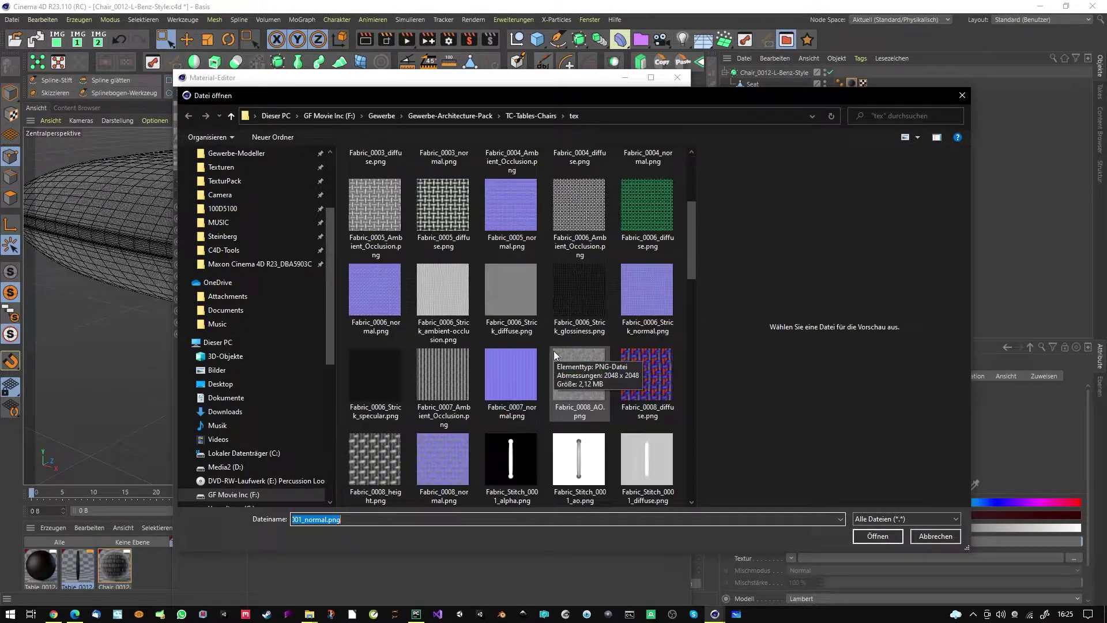
pyautogui.scroll(-3, 544, 434)
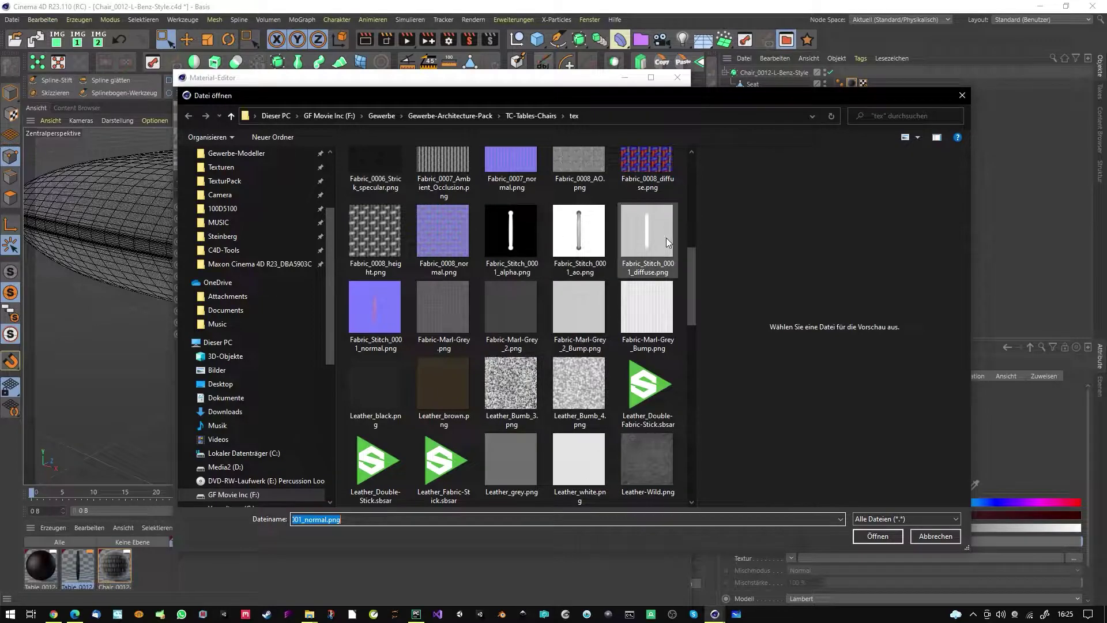
pyautogui.scroll(-6, 519, 253)
pyautogui.scroll(2, 520, 248)
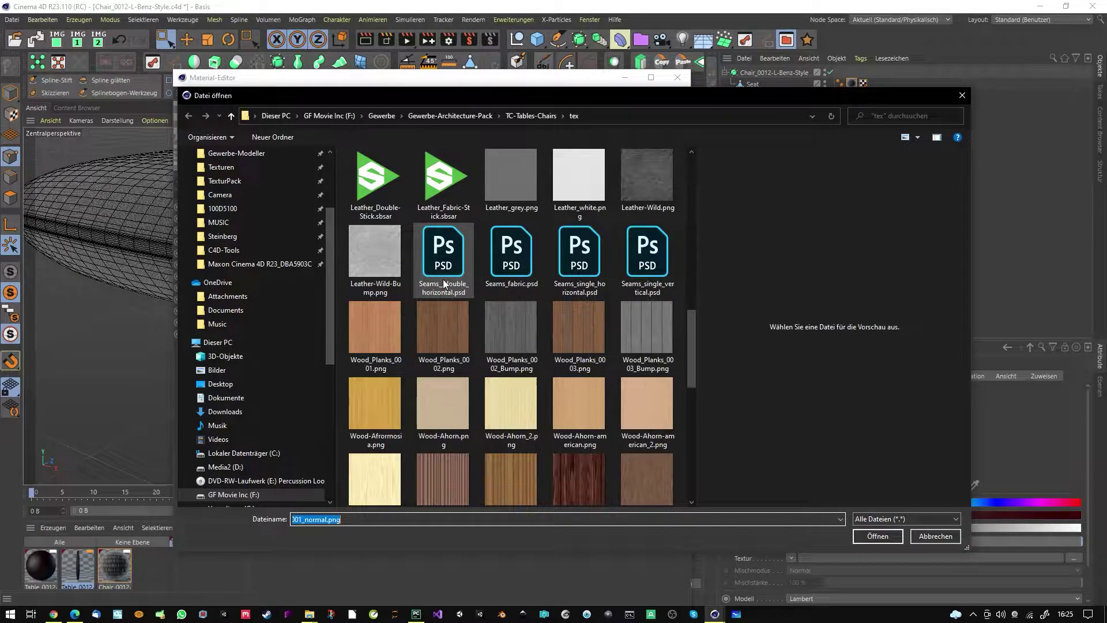
pyautogui.scroll(3, 464, 267)
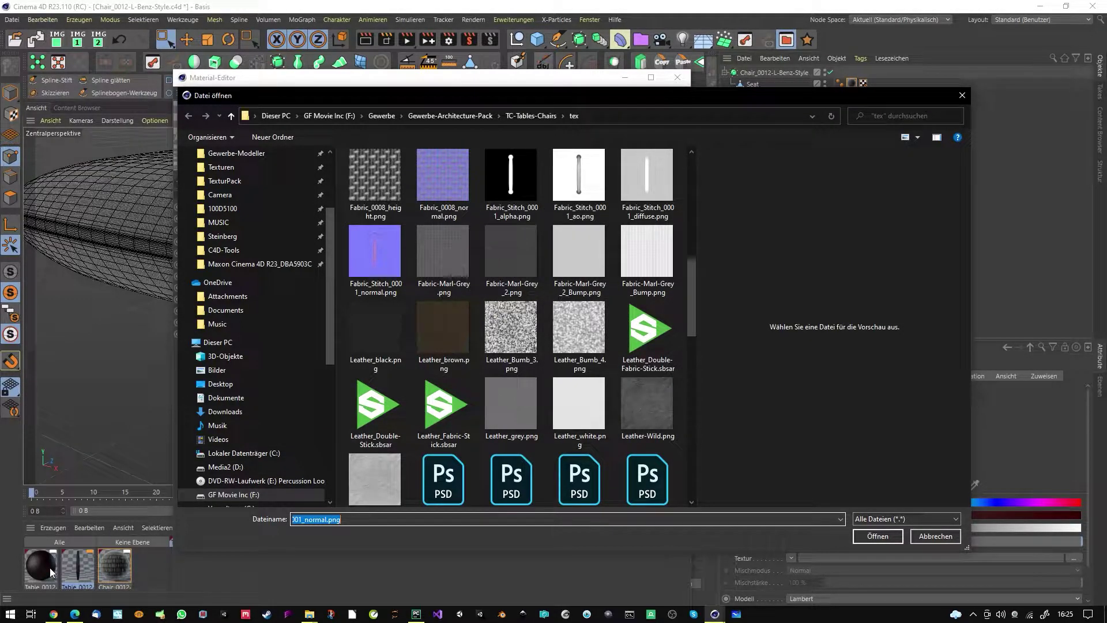
pyautogui.click(966, 96)
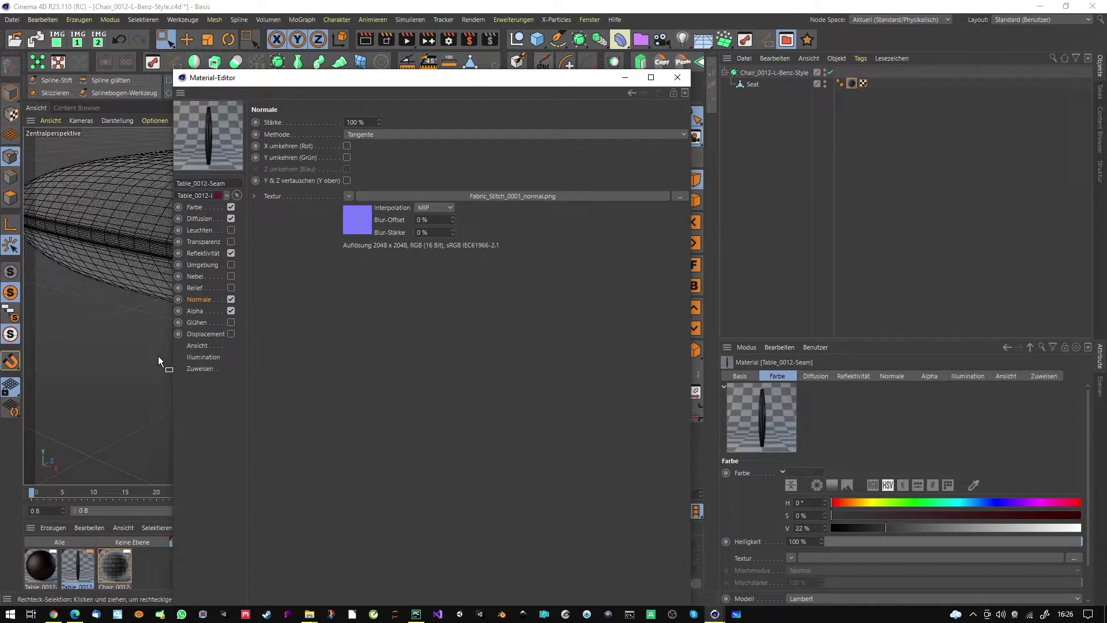
# - Review the seam material's Diffusion, Alpha, Normal and Color channels, then close the Material Editor
pyautogui.click(199, 218)
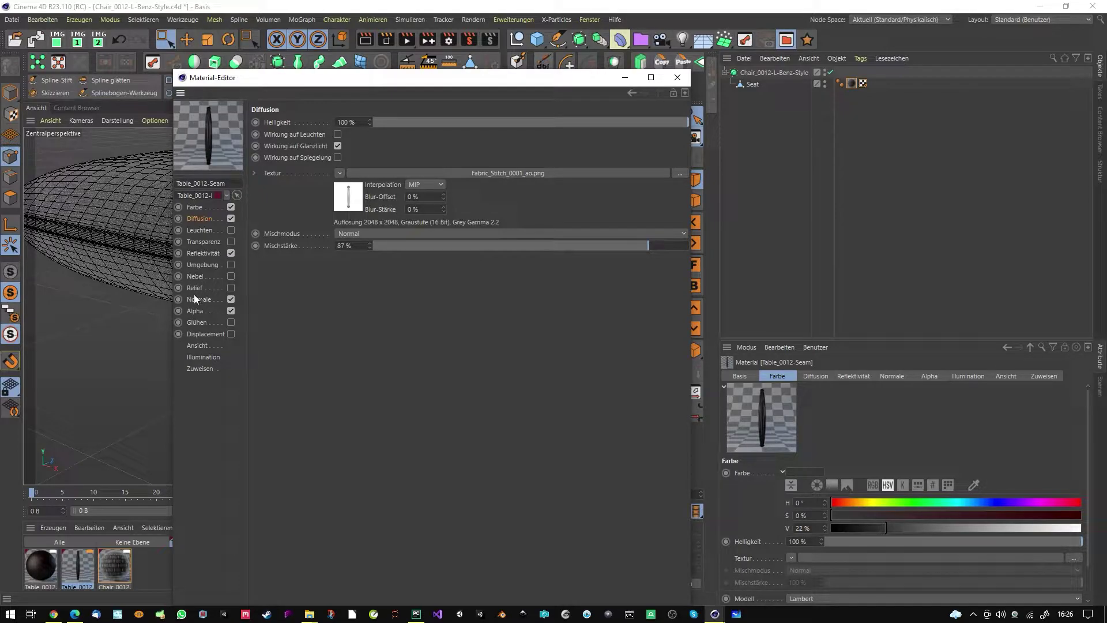
pyautogui.click(195, 311)
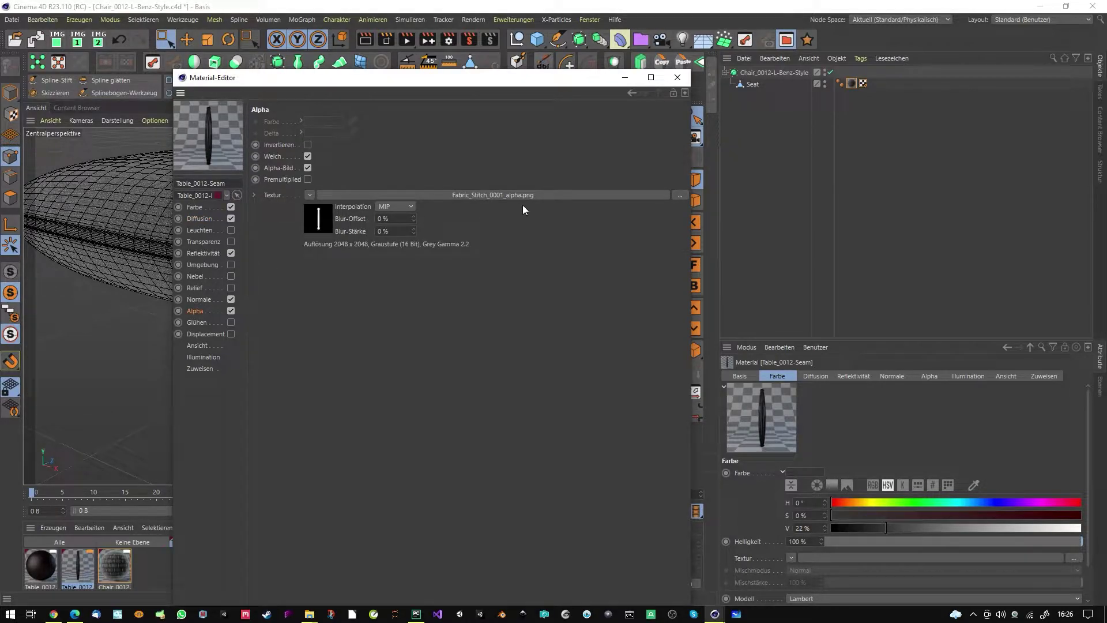
pyautogui.click(196, 299)
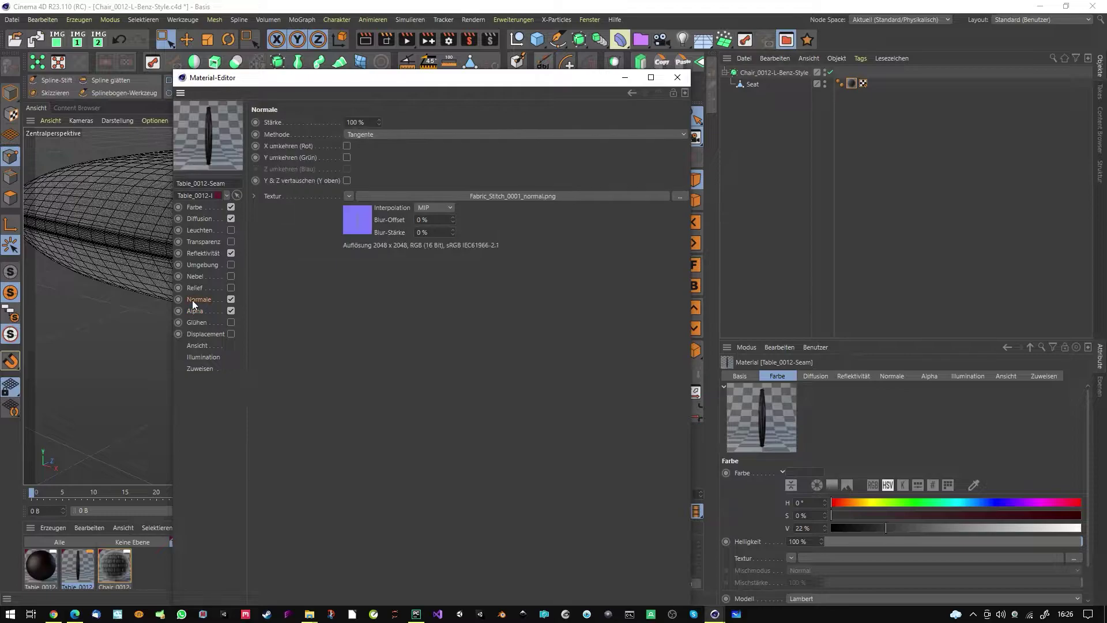
pyautogui.click(200, 208)
pyautogui.click(679, 78)
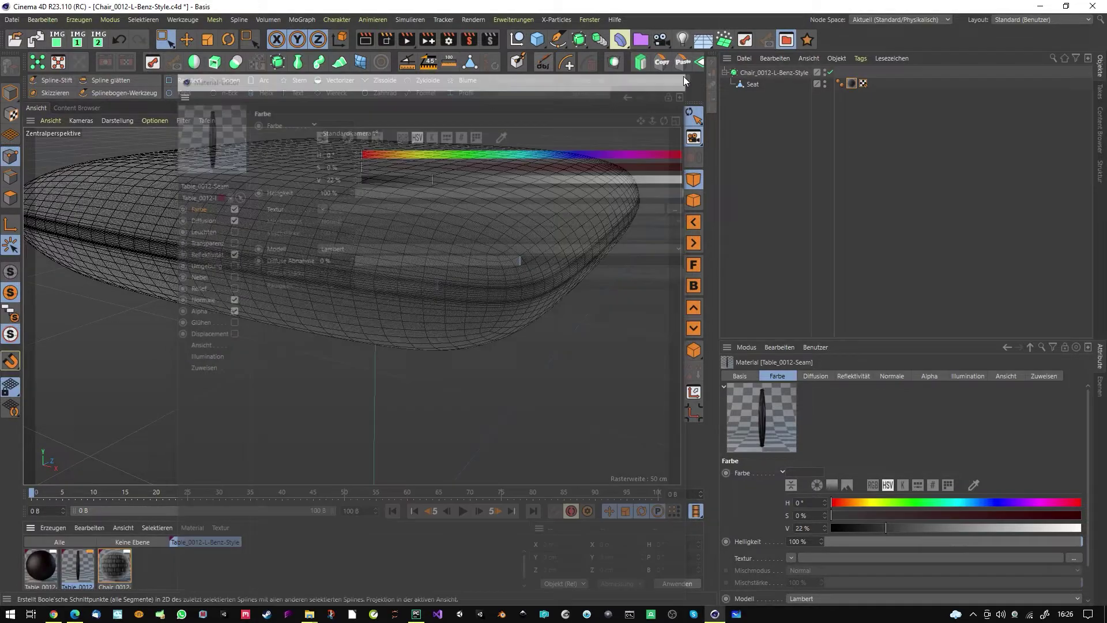
# - Zoom toward the seat's seam corner and select the Seat object
pyautogui.keyDown('alt'); pyautogui.moveTo(417, 291); pyautogui.dragTo(327, 336); pyautogui.keyUp('alt')
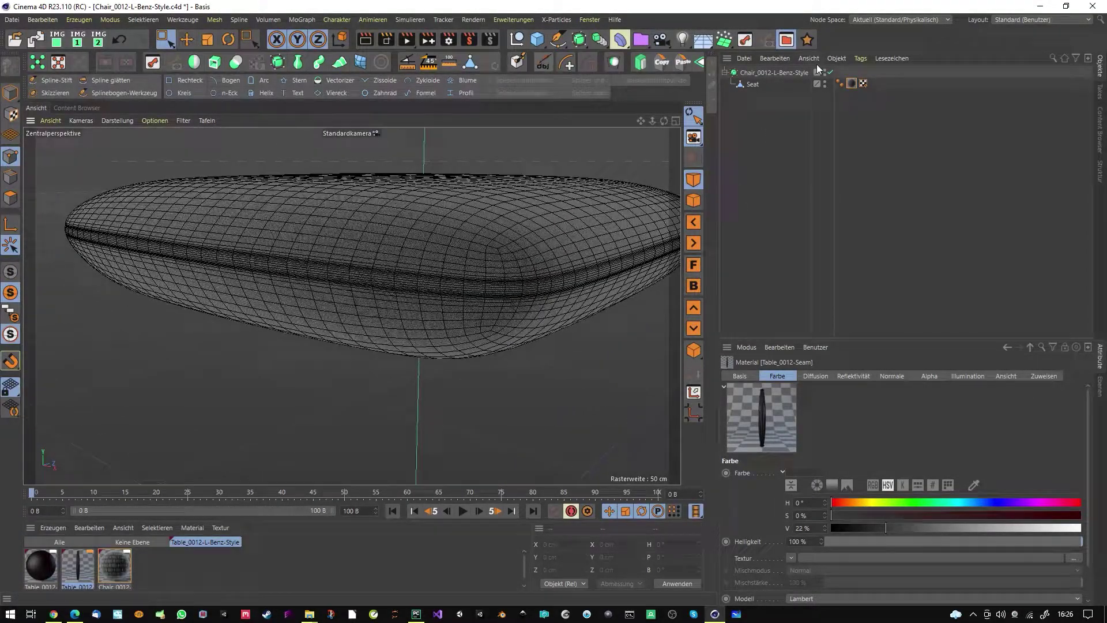
pyautogui.keyDown('alt'); pyautogui.moveTo(535, 288); pyautogui.dragTo(573, 260, button='right'); pyautogui.keyUp('alt')
pyautogui.keyDown('alt'); pyautogui.moveTo(492, 282); pyautogui.dragTo(539, 249, button='right'); pyautogui.keyUp('alt')
pyautogui.click(751, 85)
pyautogui.scroll(5, 490, 261)
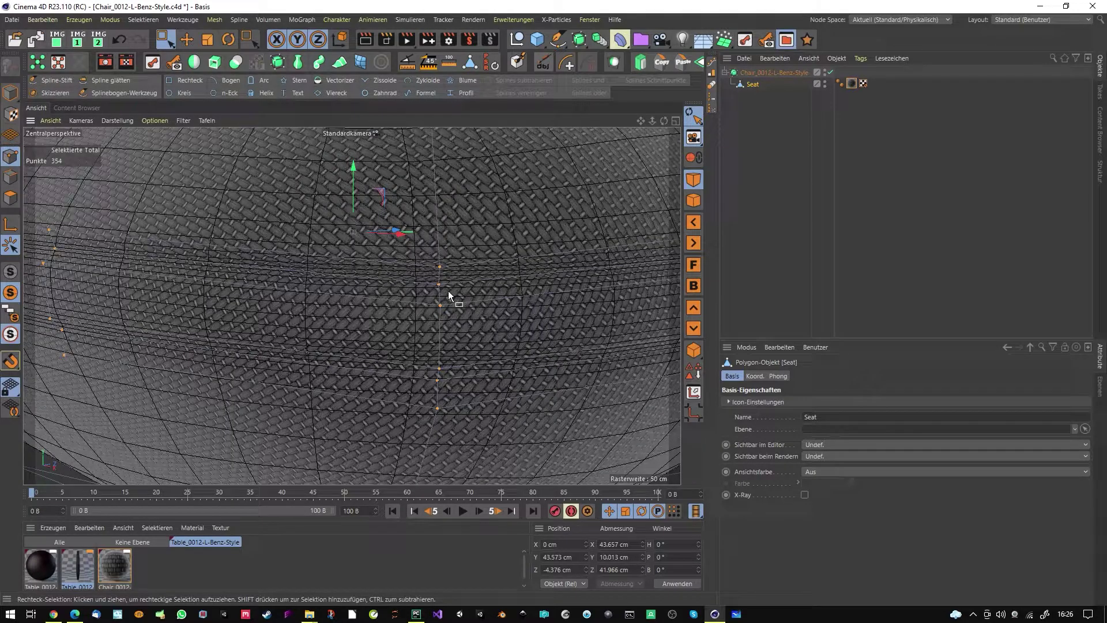
# - Loop-select (U~L) the 64-polygon loop along the seat's middle seam
pyautogui.press('u')
pyautogui.press('l')
pyautogui.click(362, 274)
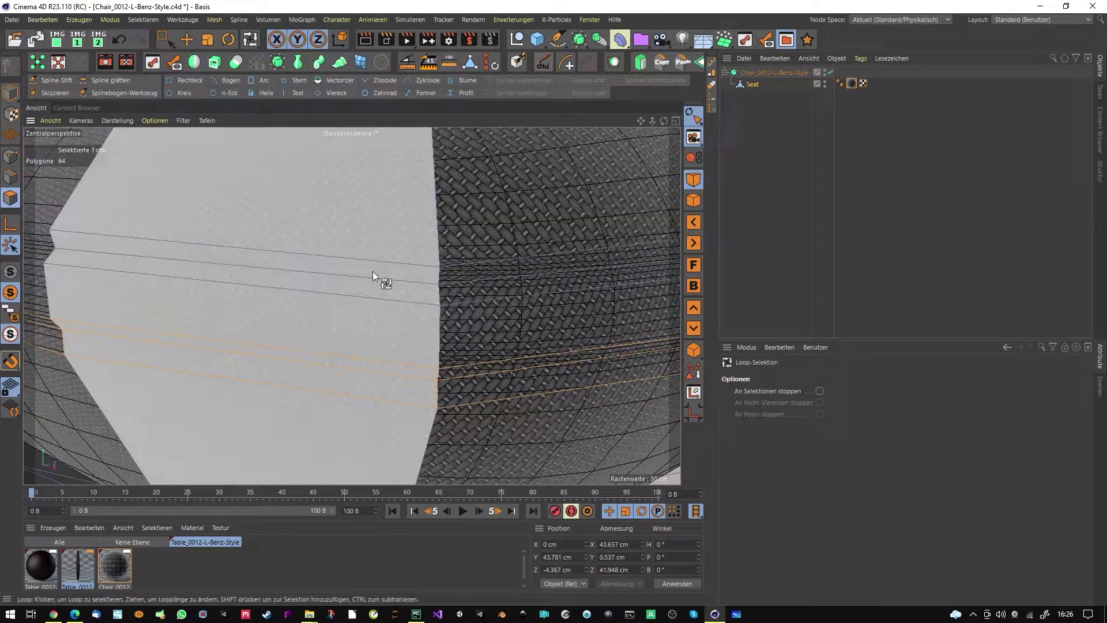
pyautogui.click(436, 279)
# - Reframe the cushion and drag Table_0012-Seam onto the selected seam loop
pyautogui.keyDown('alt'); pyautogui.moveTo(474, 311); pyautogui.dragTo(407, 318, button='right'); pyautogui.keyUp('alt')
pyautogui.scroll(-5, 406, 321)
pyautogui.scroll(2, 442, 309)
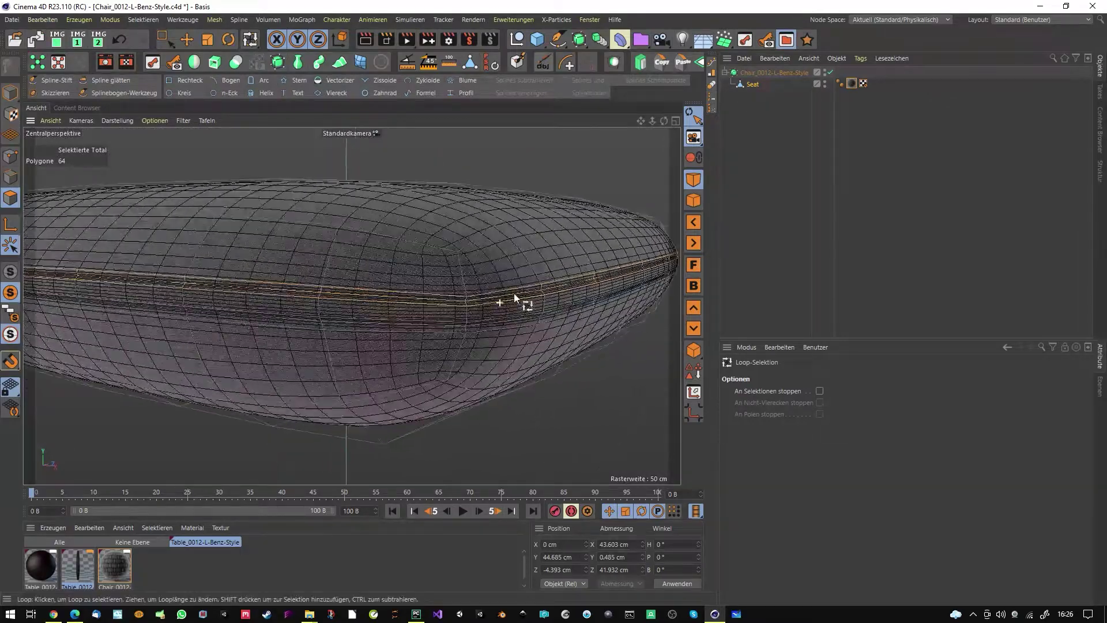
pyautogui.keyDown('alt'); pyautogui.moveTo(490, 306); pyautogui.dragTo(465, 309); pyautogui.keyUp('alt')
pyautogui.keyDown('alt'); pyautogui.moveTo(469, 296); pyautogui.dragTo(481, 295, button='right'); pyautogui.keyUp('alt')
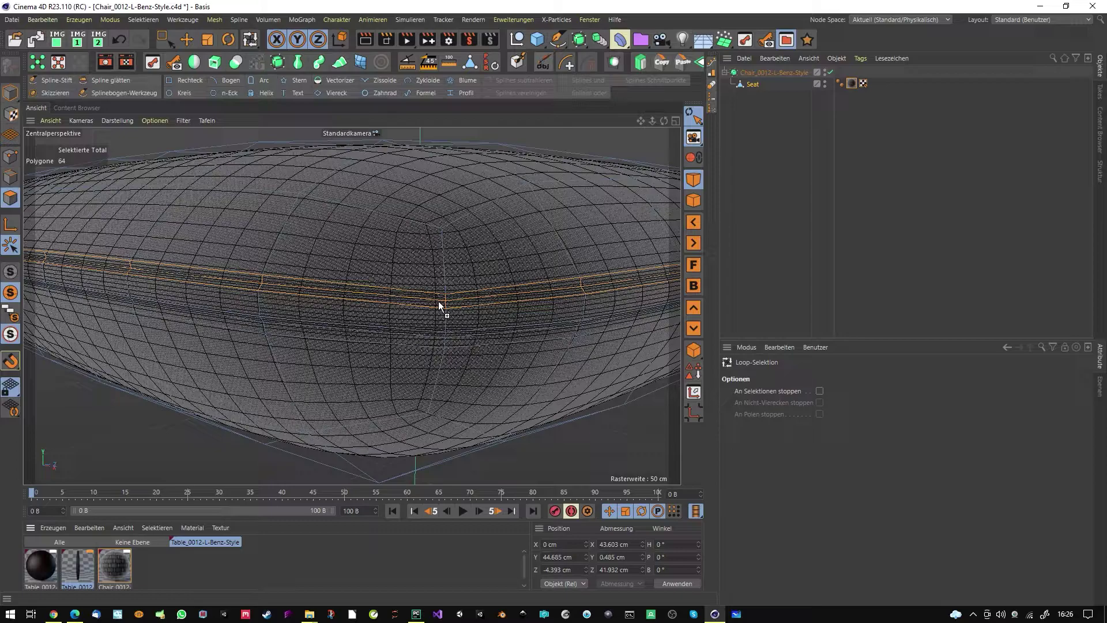
pyautogui.moveTo(78, 567); pyautogui.dragTo(309, 466)
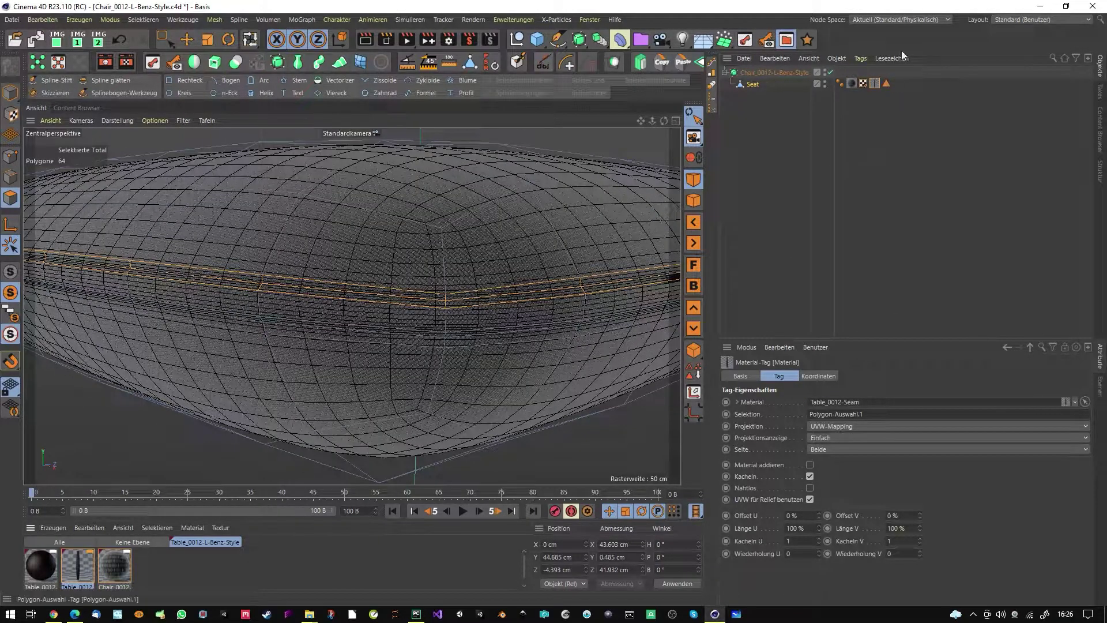
# - Set the seam material tag's length to 103 % in U and -2 % in V
pyautogui.keyDown('alt'); pyautogui.moveTo(593, 296); pyautogui.dragTo(448, 295); pyautogui.keyUp('alt')
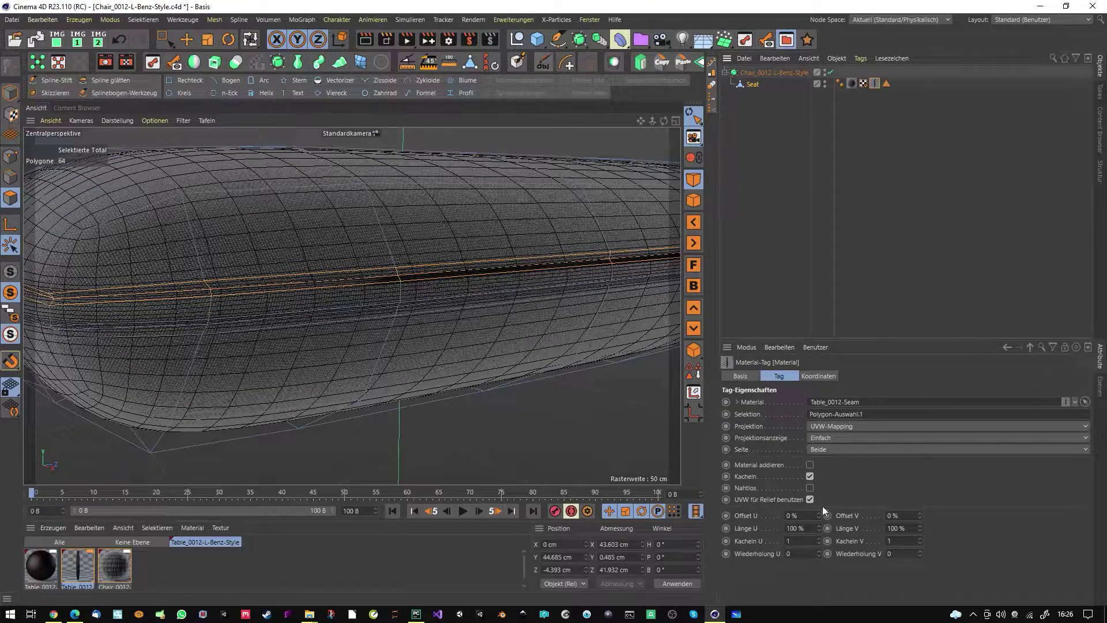
pyautogui.keyDown('alt'); pyautogui.moveTo(556, 234); pyautogui.dragTo(513, 235); pyautogui.keyUp('alt')
pyautogui.moveTo(818, 528)
pyautogui.mouseDown()
pyautogui.moveTo(796, 529)
pyautogui.moveTo(821, 528)
pyautogui.mouseUp()
pyautogui.moveTo(920, 528)
pyautogui.mouseDown()
pyautogui.moveTo(874, 528)
pyautogui.moveTo(905, 528)
pyautogui.mouseUp()
# - Inspect the repeated stitch pattern along the whole seat, then bring up the interface layouts list
pyautogui.keyDown('alt'); pyautogui.moveTo(427, 257); pyautogui.dragTo(494, 236, button='right'); pyautogui.keyUp('alt')
pyautogui.keyDown('alt'); pyautogui.moveTo(423, 276); pyautogui.dragTo(365, 288); pyautogui.keyUp('alt')
pyautogui.keyDown('alt'); pyautogui.moveTo(365, 288); pyautogui.dragTo(262, 292, button='right'); pyautogui.keyUp('alt')
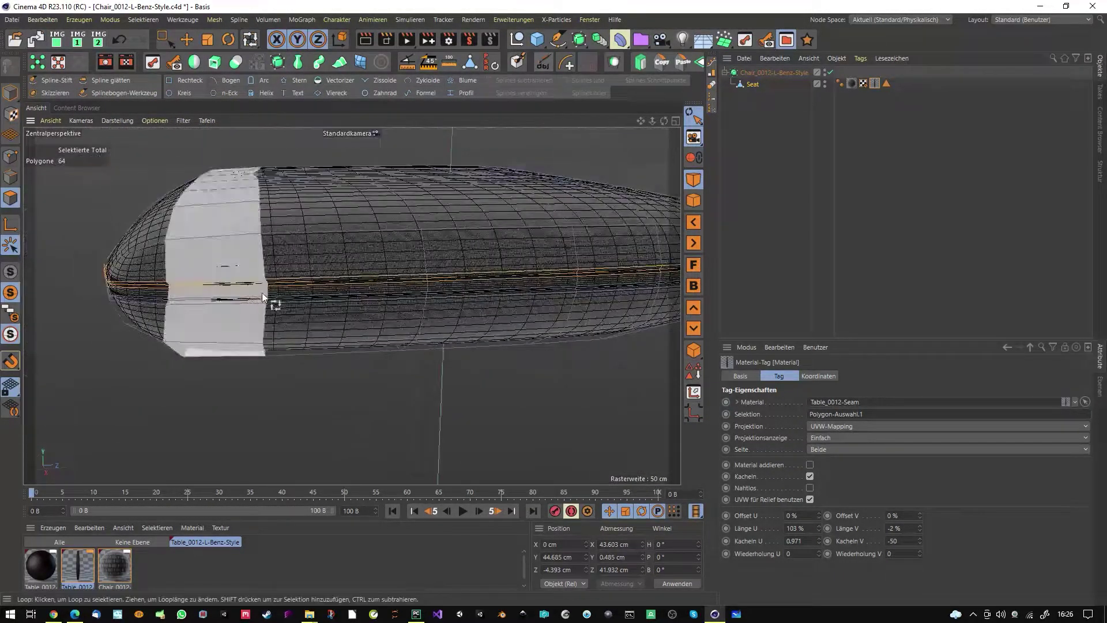
pyautogui.keyDown('alt'); pyautogui.moveTo(351, 307); pyautogui.dragTo(585, 295); pyautogui.keyUp('alt')
pyautogui.keyDown('alt'); pyautogui.moveTo(452, 313); pyautogui.dragTo(443, 282); pyautogui.keyUp('alt')
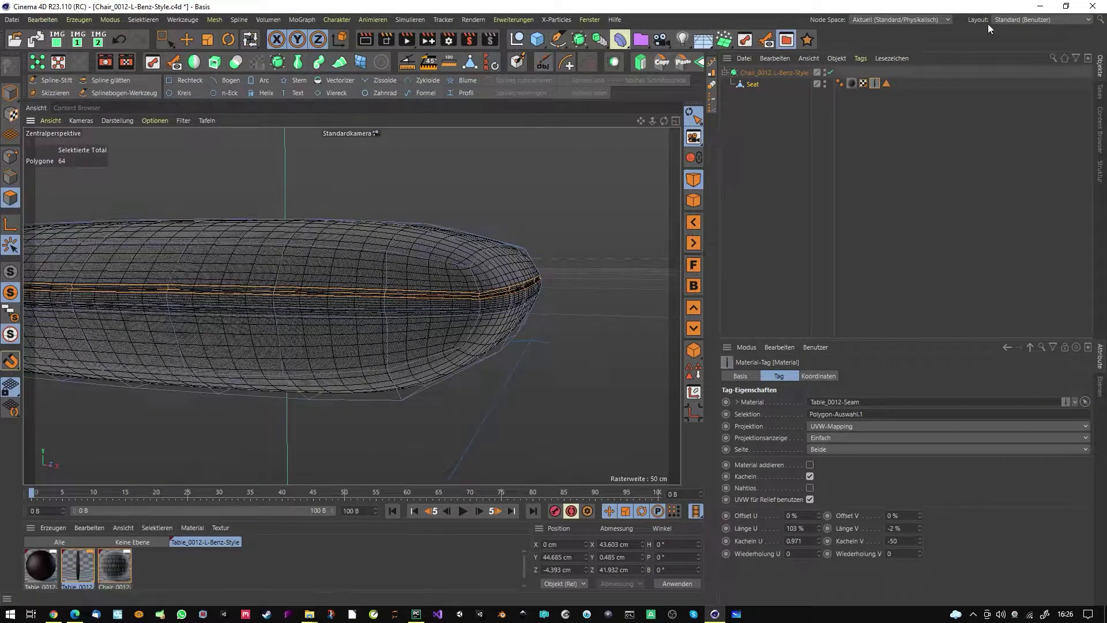
pyautogui.click(1006, 21)
pyautogui.click(1030, 70)
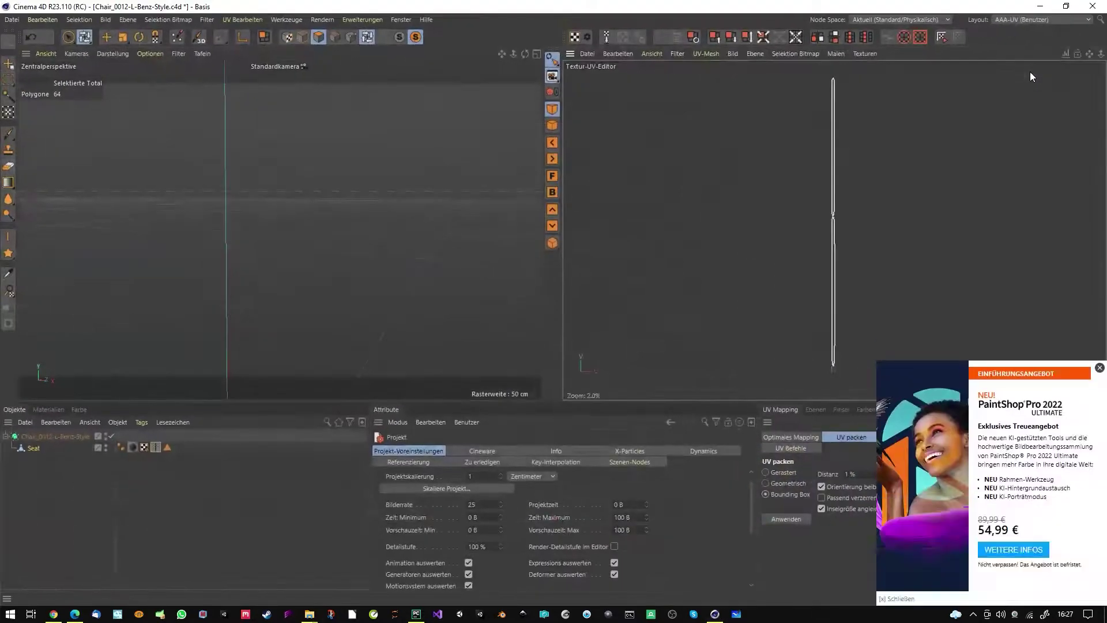
pyautogui.click(144, 447)
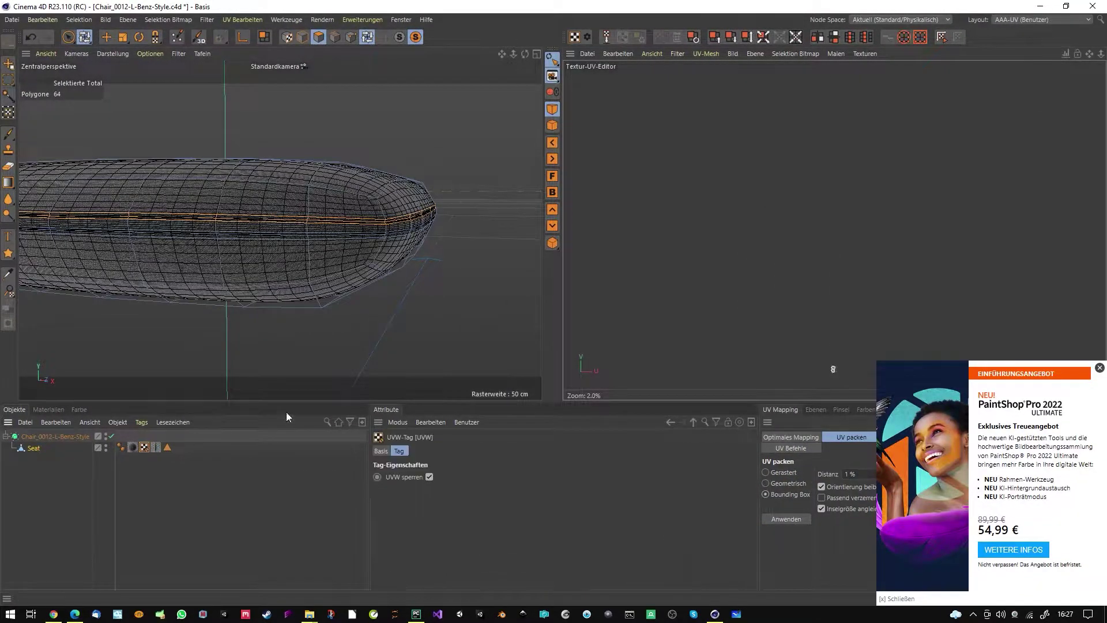
pyautogui.press('h')
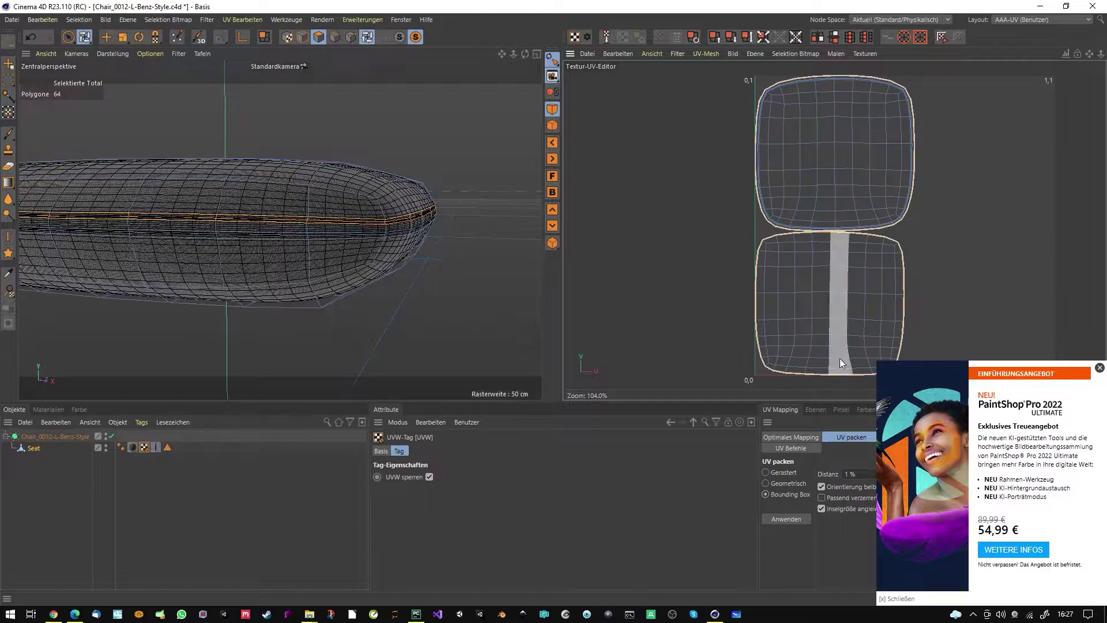
pyautogui.scroll(5, 766, 86)
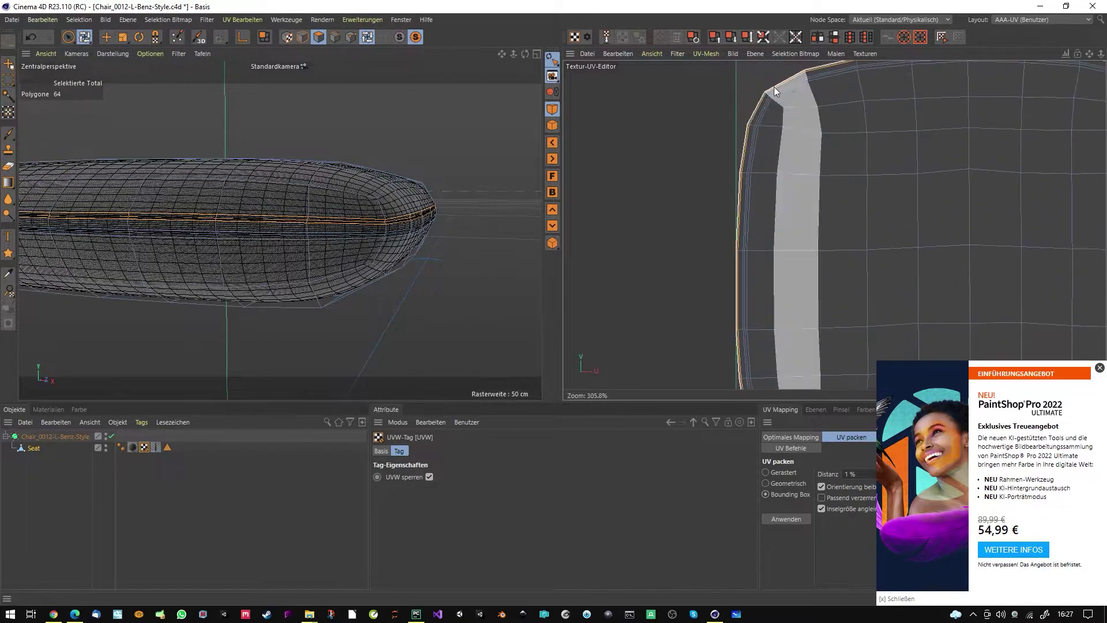
pyautogui.scroll(-5, 818, 153)
pyautogui.scroll(-2, 905, 123)
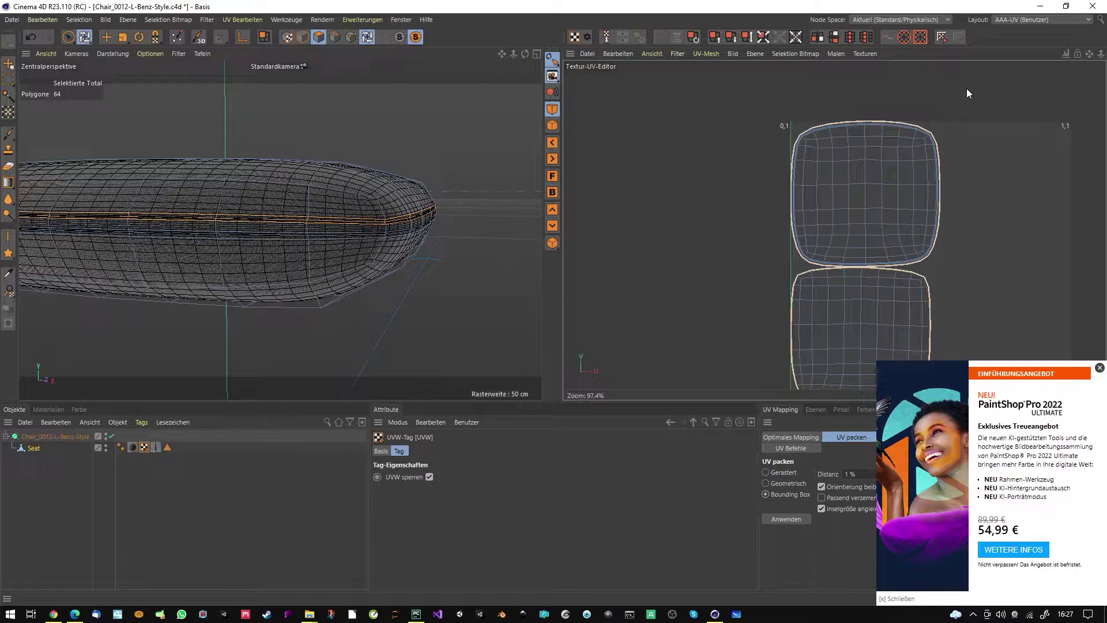
pyautogui.click(999, 20)
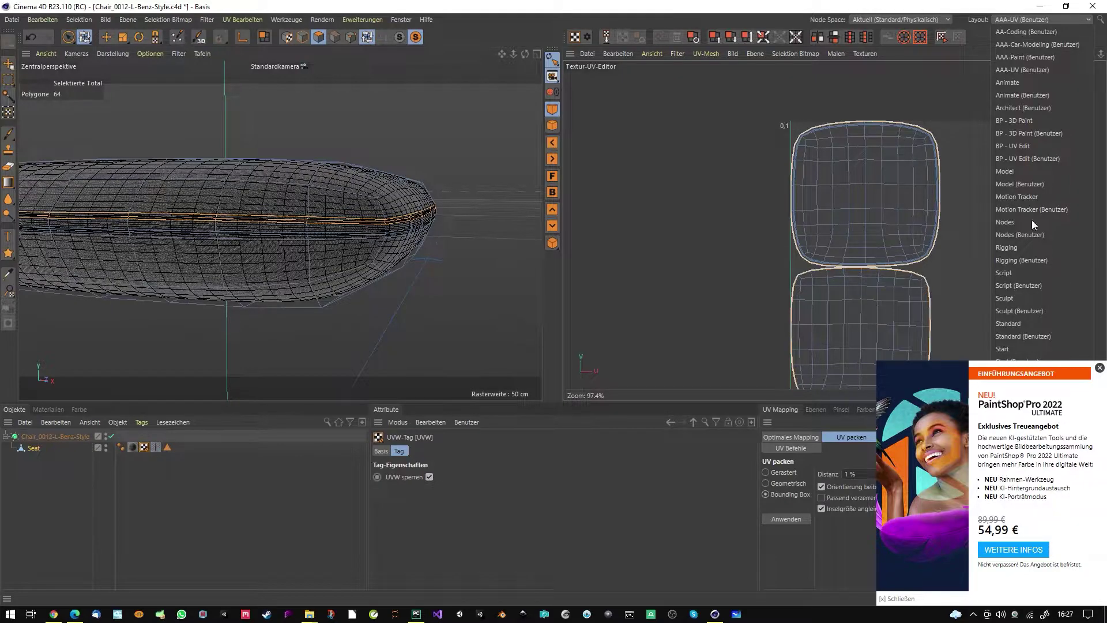
pyautogui.click(1026, 337)
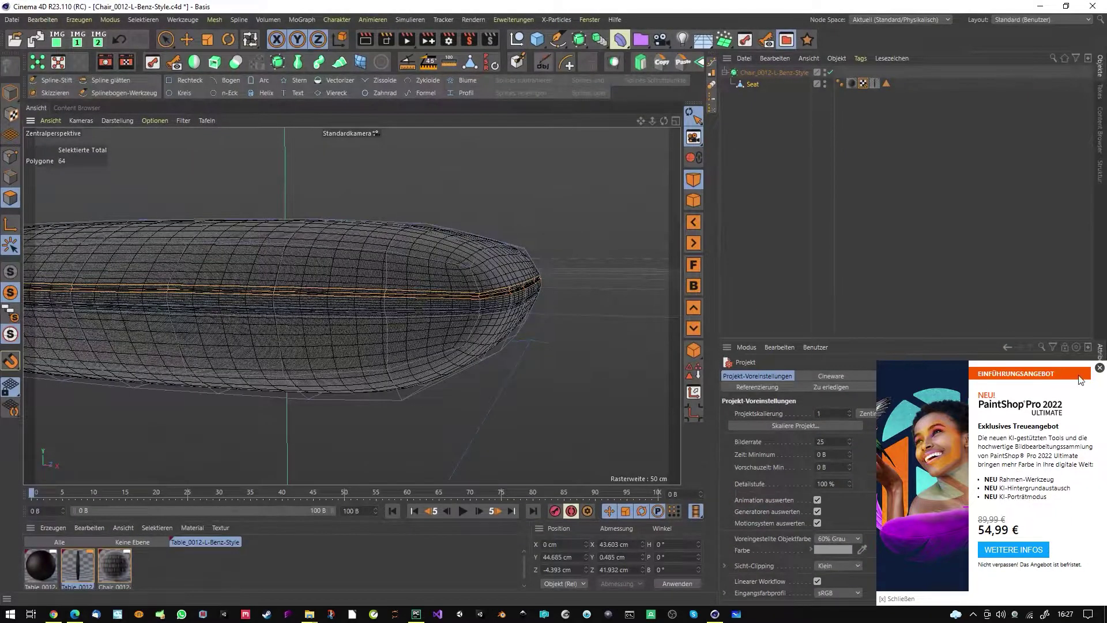
# - Dismiss the advertisement popup and inspect the Seat's seam material, polygon selection and UVW tags
pyautogui.click(1100, 368)
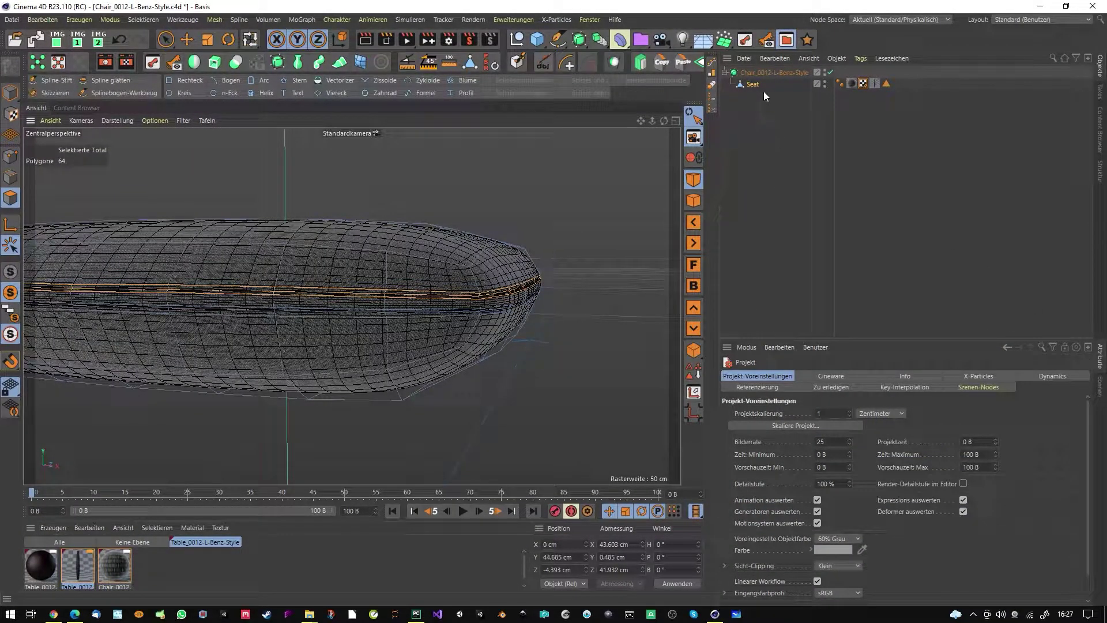
pyautogui.click(873, 85)
pyautogui.keyDown('ctrl'); pyautogui.click(884, 84); pyautogui.keyUp('ctrl')
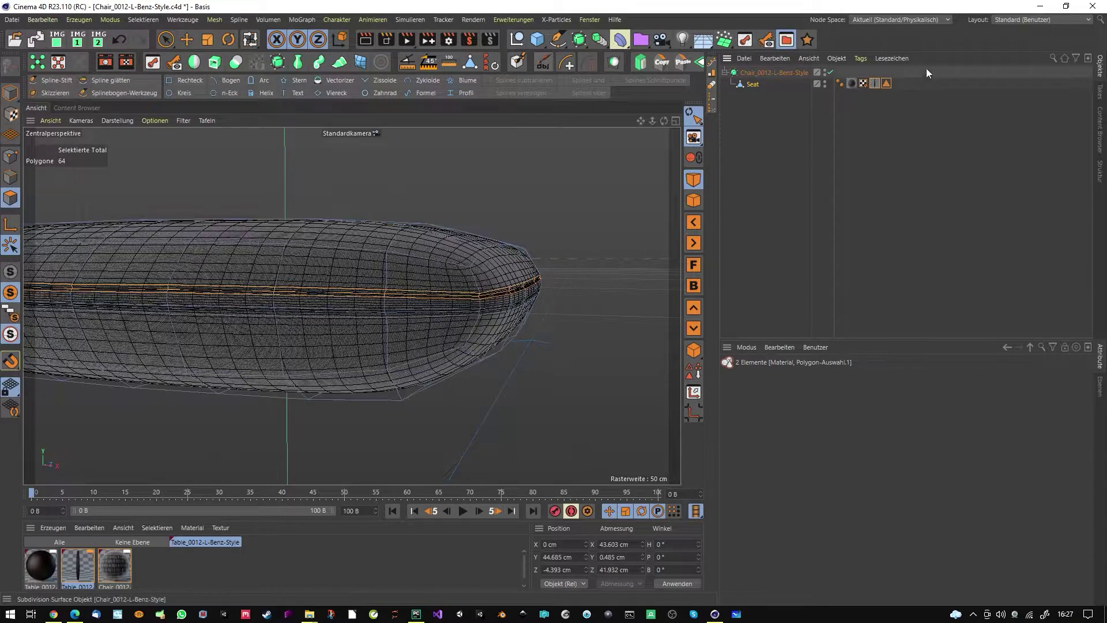
pyautogui.click(863, 84)
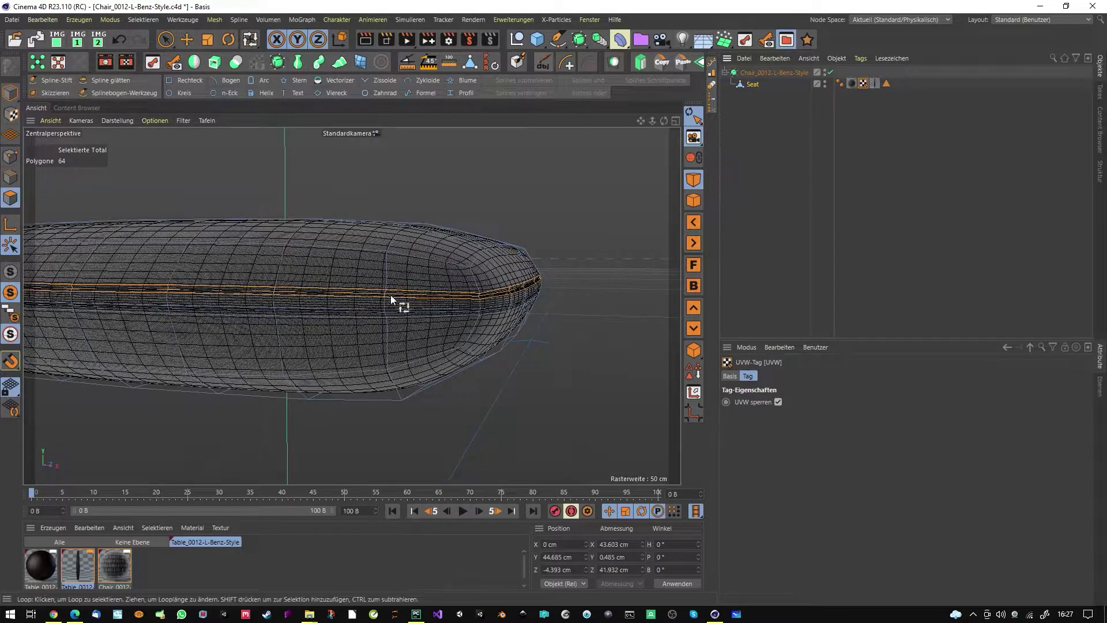
# - Ctrl-drag a copy of the Seat's UVW tag to the end of its tag list
pyautogui.keyDown('alt'); pyautogui.moveTo(443, 327); pyautogui.dragTo(407, 334); pyautogui.keyUp('alt')
pyautogui.keyDown('alt'); pyautogui.moveTo(509, 301); pyautogui.dragTo(528, 293, button='right'); pyautogui.keyUp('alt')
pyautogui.keyDown('alt'); pyautogui.moveTo(543, 281); pyautogui.dragTo(479, 286); pyautogui.keyUp('alt')
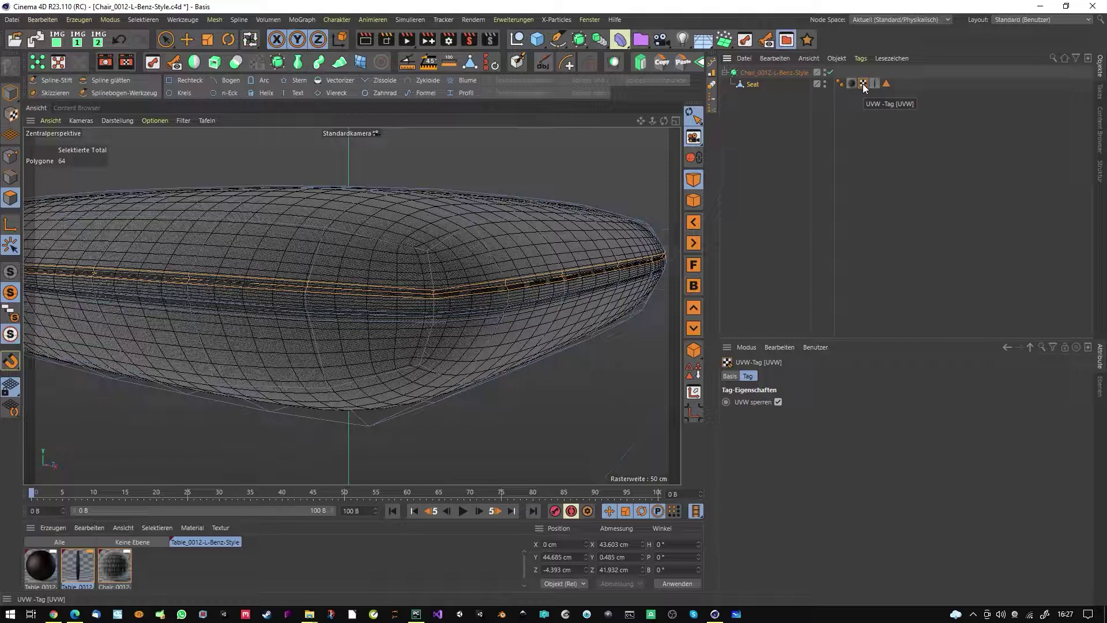
pyautogui.moveTo(863, 84); pyautogui.dragTo(894, 85)
pyautogui.keyDown('alt'); pyautogui.moveTo(516, 276); pyautogui.dragTo(456, 310); pyautogui.keyUp('alt')
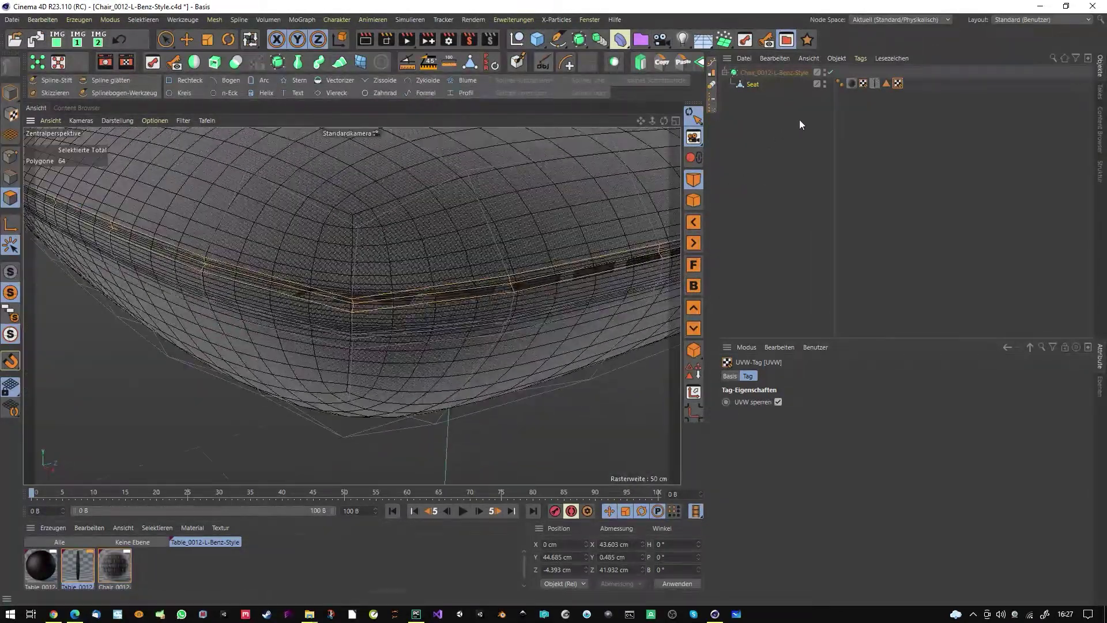
# - Uncheck 'UVW sperren' on the new UVW tag and switch to the AAA-UV (Benutzer) layout
pyautogui.scroll(-2, 444, 312)
pyautogui.scroll(4, 448, 301)
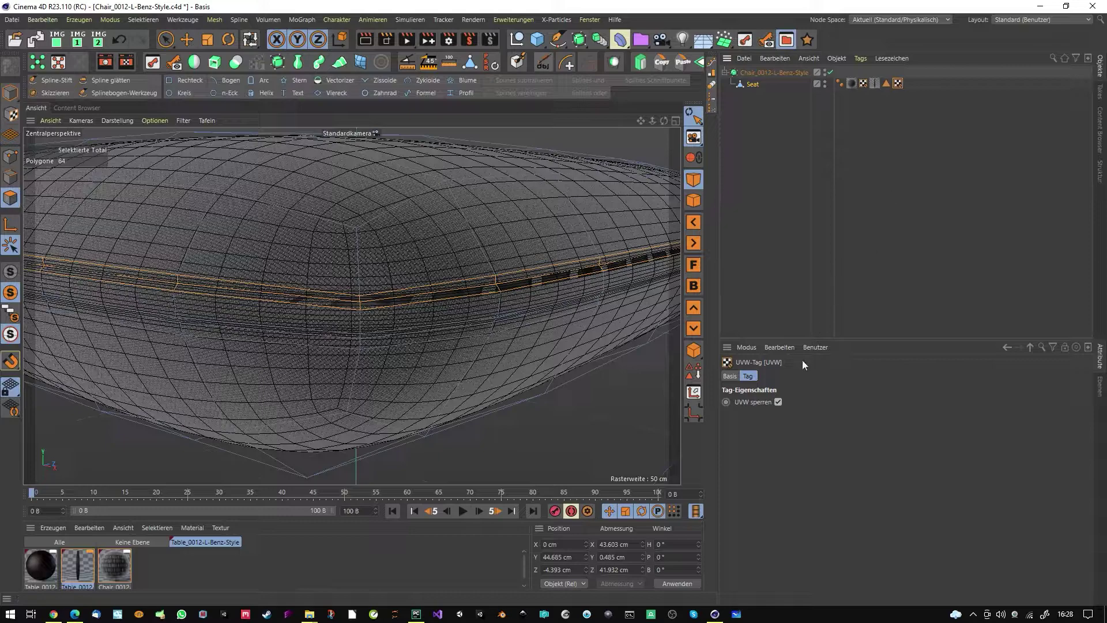
pyautogui.click(777, 402)
pyautogui.click(1026, 20)
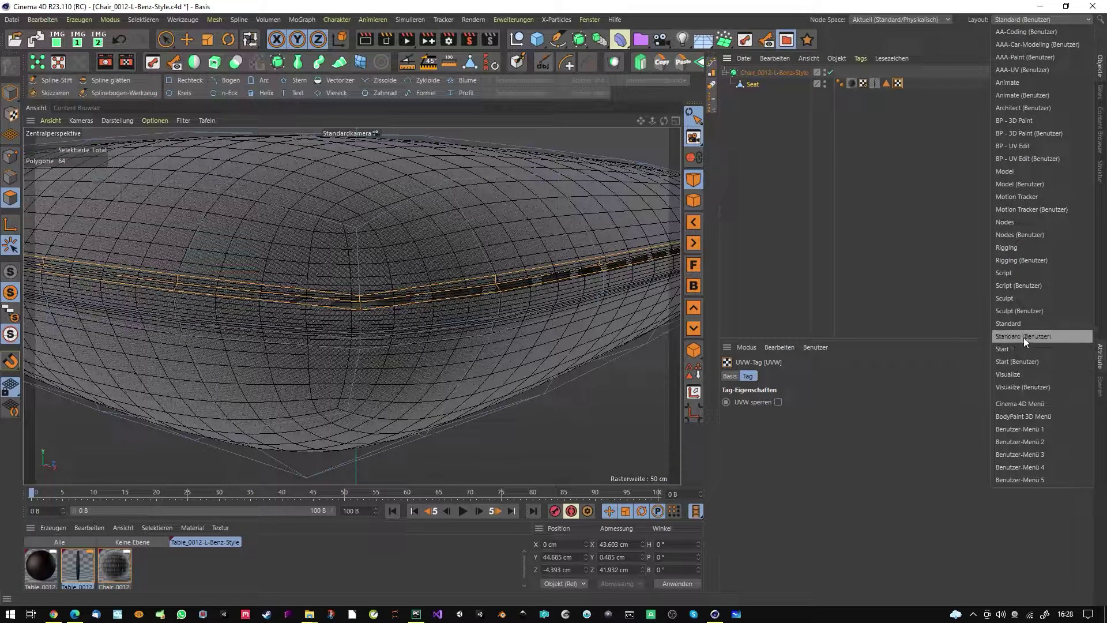
pyautogui.click(1027, 70)
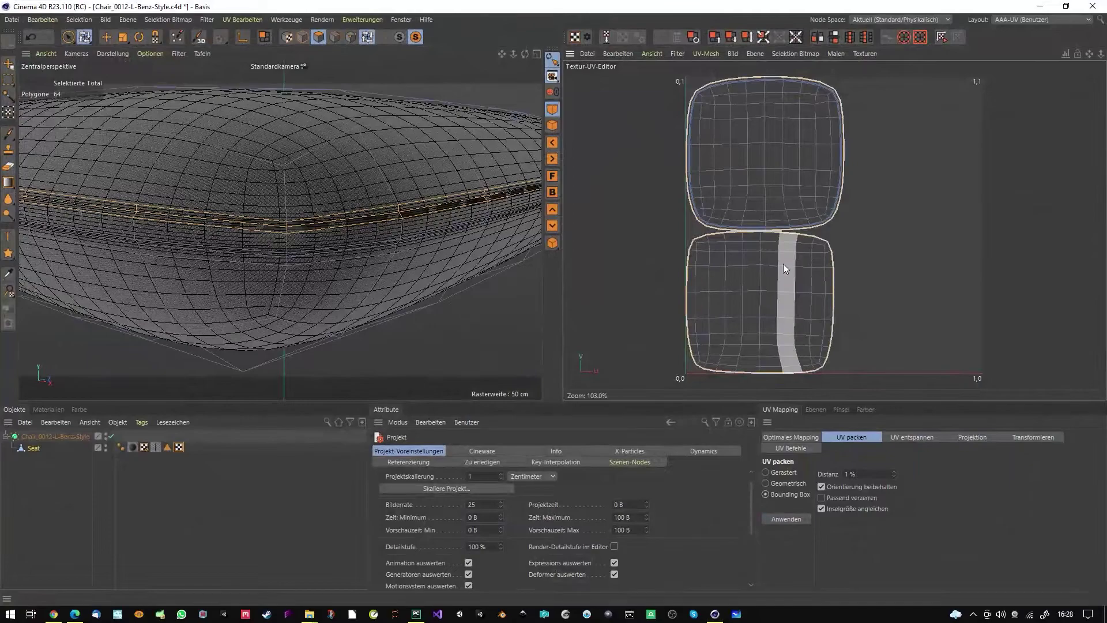
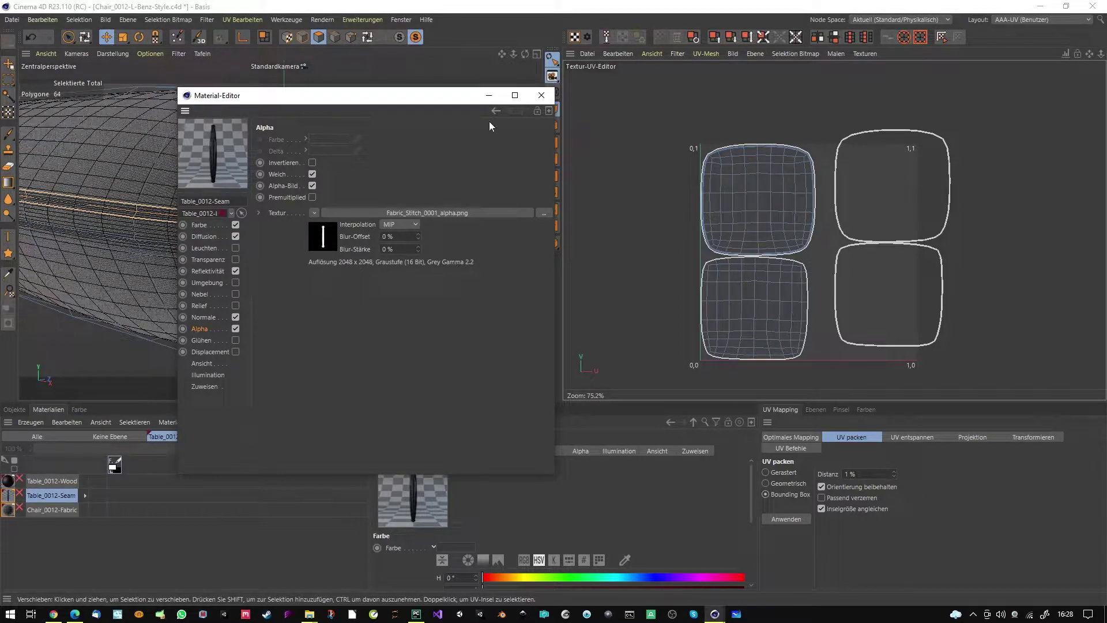
# - Close the Material Editor and select both seat cushion UV islands
pyautogui.click(540, 95)
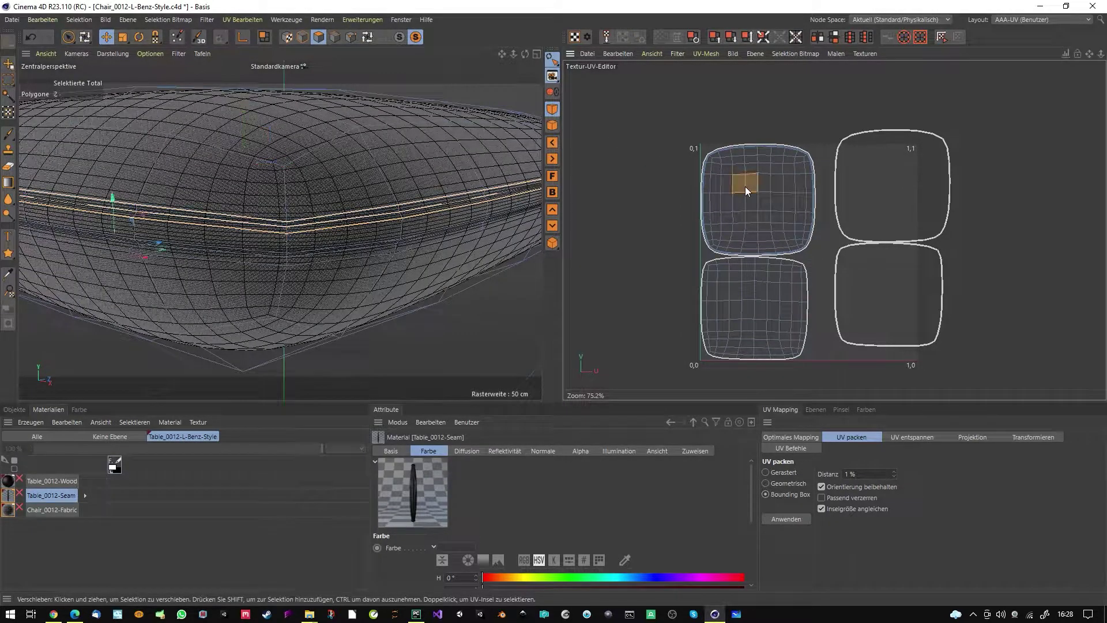
pyautogui.doubleClick(745, 185)
pyautogui.keyDown('shift'); pyautogui.doubleClick(749, 289); pyautogui.keyUp('shift')
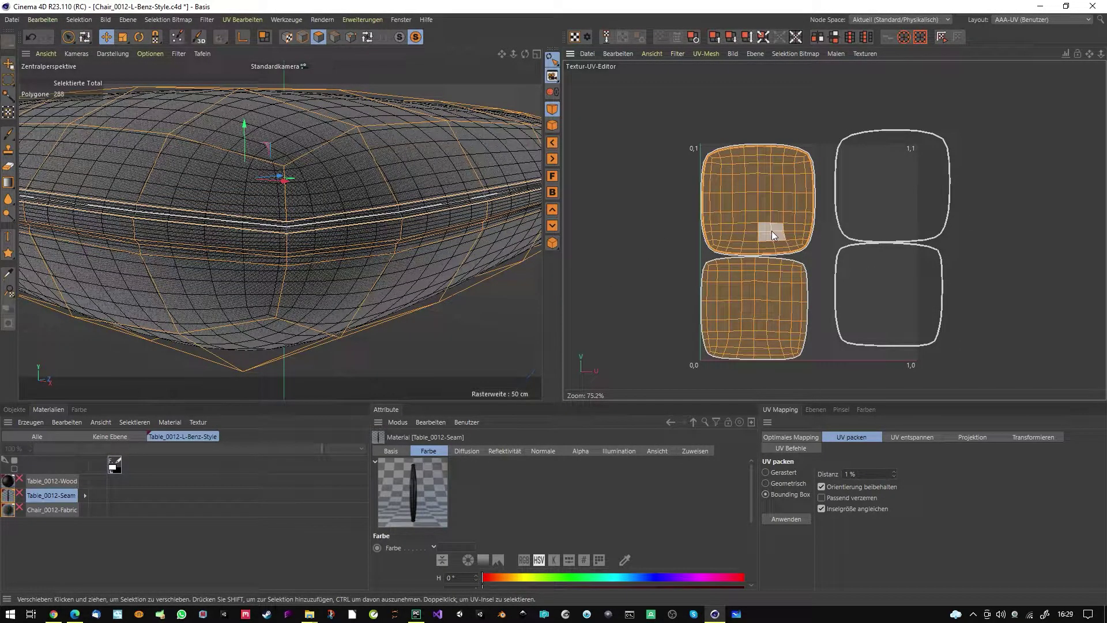
# - Scale both cushion UV islands into a tiny cluster at the top-left corner, then deselect them
pyautogui.press('t')
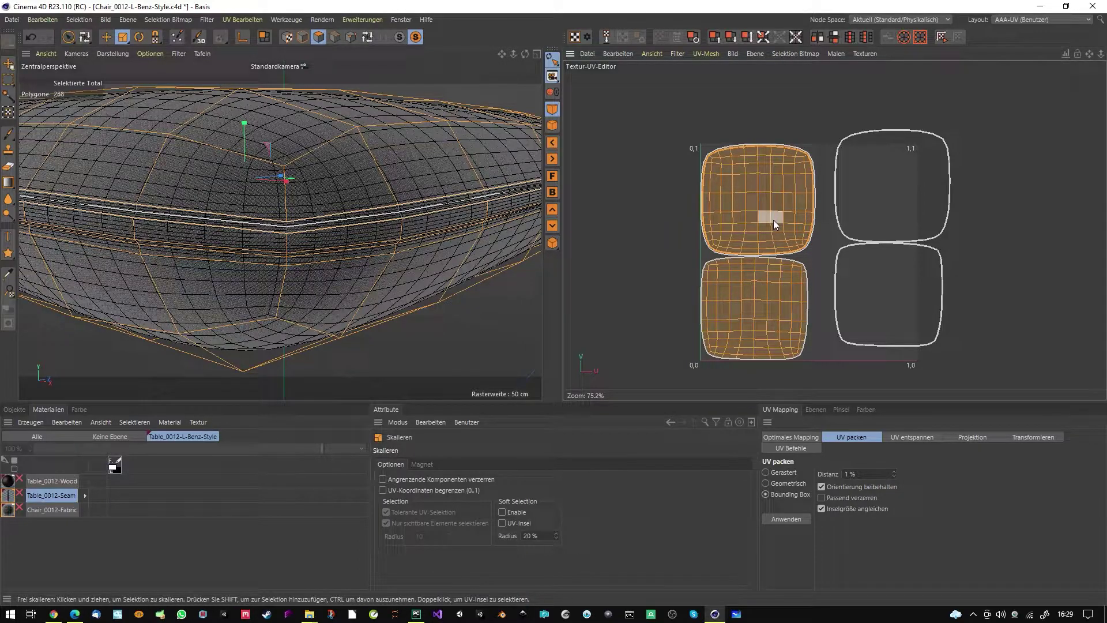
pyautogui.moveTo(773, 219); pyautogui.dragTo(573, 209)
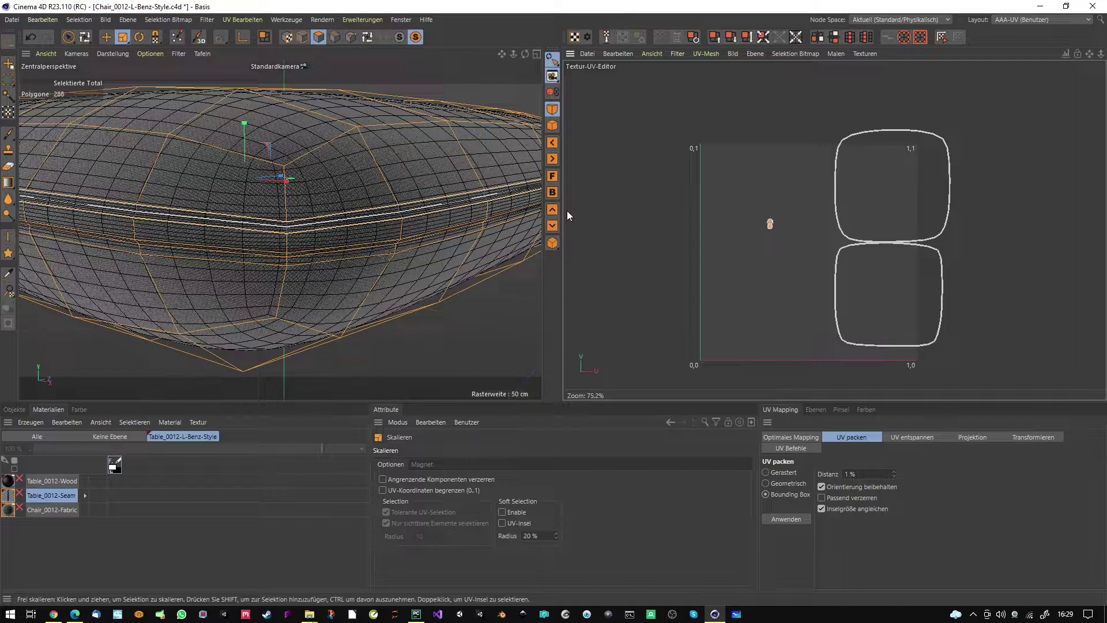
pyautogui.press('e')
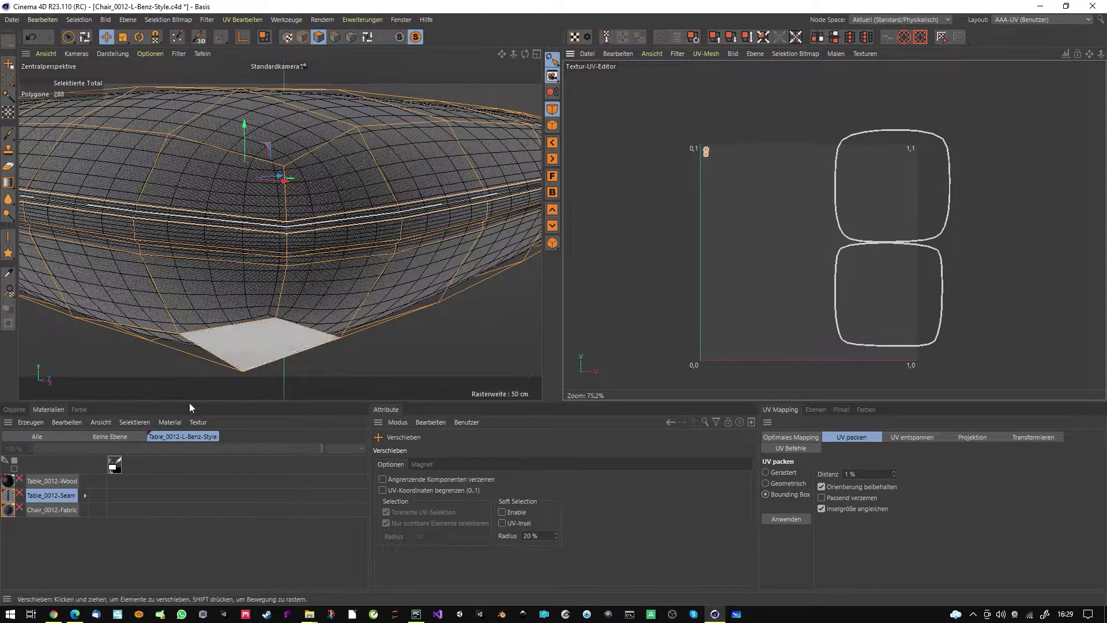
pyautogui.press('0')
pyautogui.moveTo(797, 93); pyautogui.dragTo(984, 386)
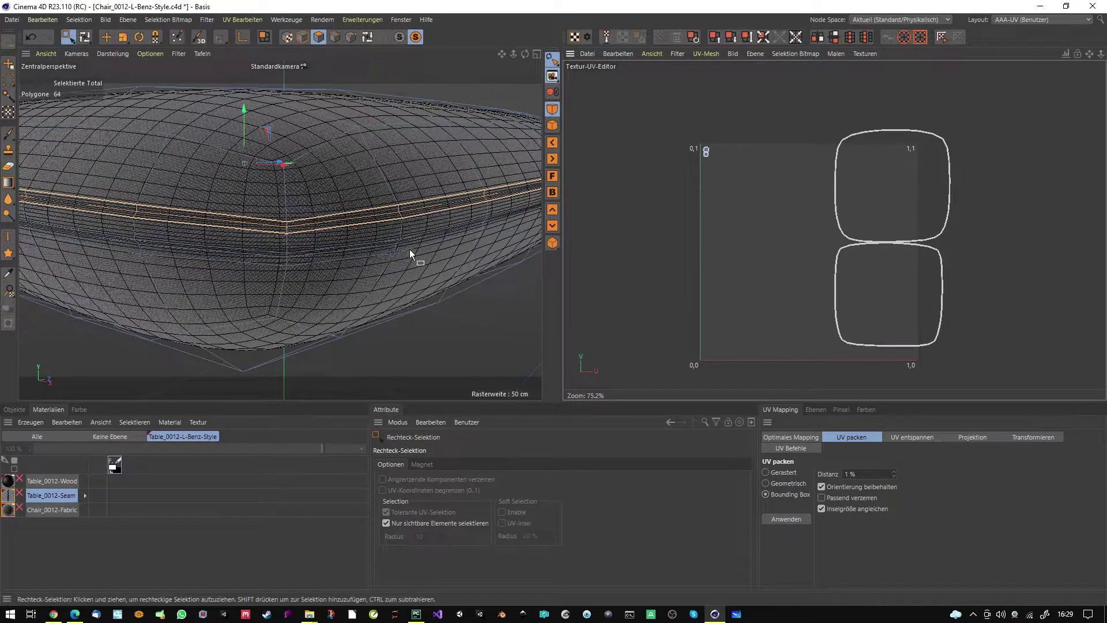
# - Project the seam strip's UVs frontally into a flat ring
pyautogui.keyDown('alt'); pyautogui.moveTo(410, 249); pyautogui.dragTo(348, 246, button='right'); pyautogui.keyUp('alt')
pyautogui.keyDown('alt'); pyautogui.moveTo(348, 246); pyautogui.dragTo(405, 251); pyautogui.keyUp('alt')
pyautogui.click(966, 438)
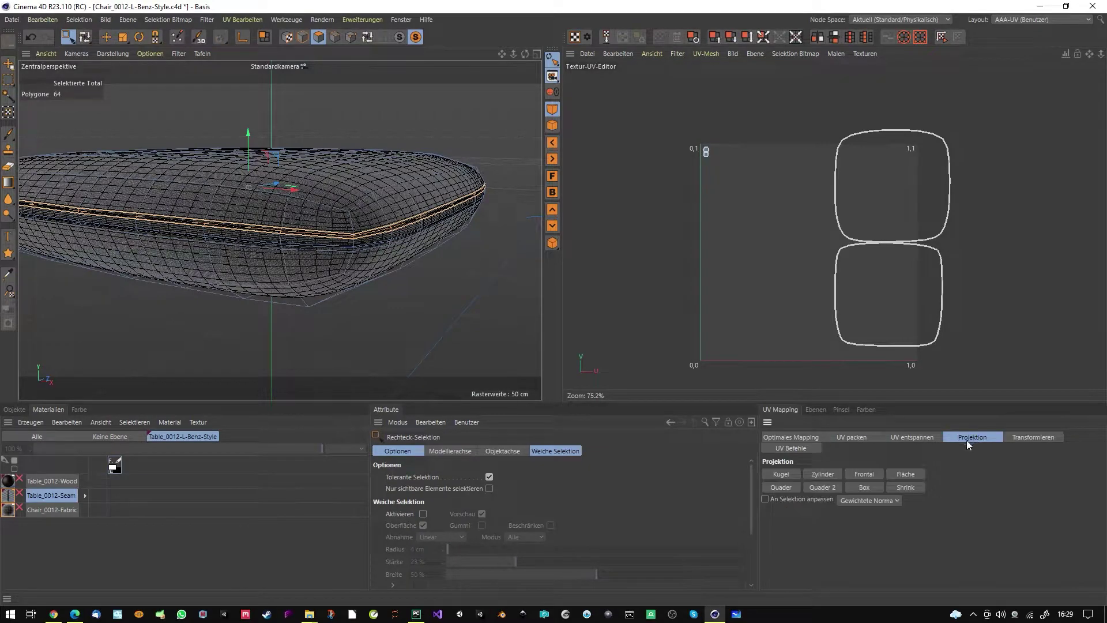
pyautogui.click(864, 473)
pyautogui.scroll(5, 830, 211)
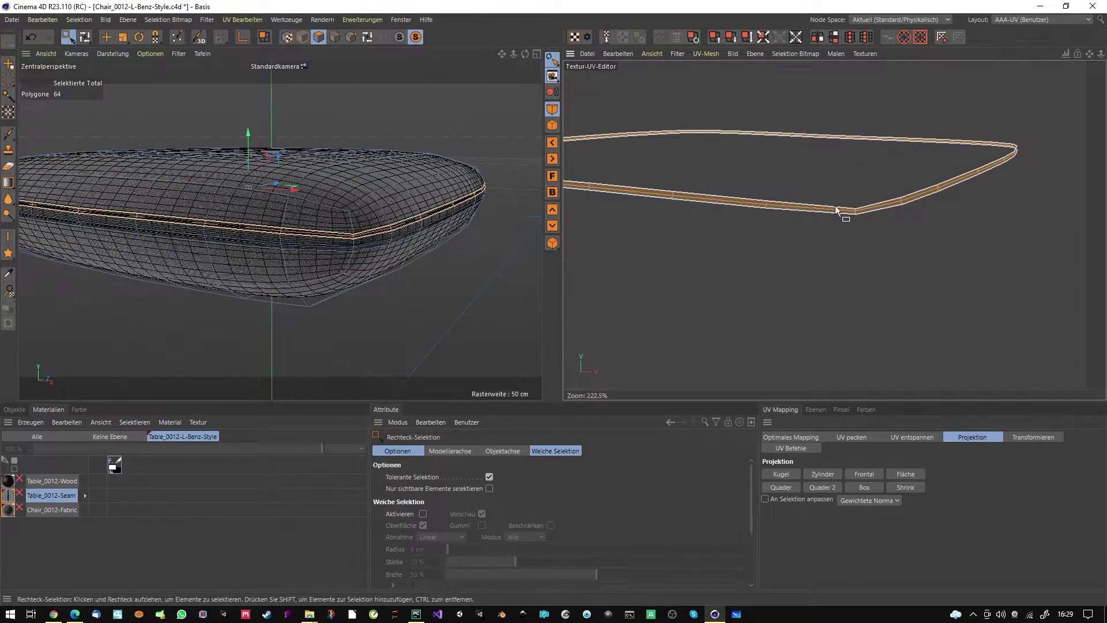
pyautogui.scroll(-4, 830, 211)
# - Select two edges crossing the seam strip with Live Selection in edge mode
pyautogui.keyDown('alt'); pyautogui.moveTo(362, 247); pyautogui.dragTo(203, 199); pyautogui.keyUp('alt')
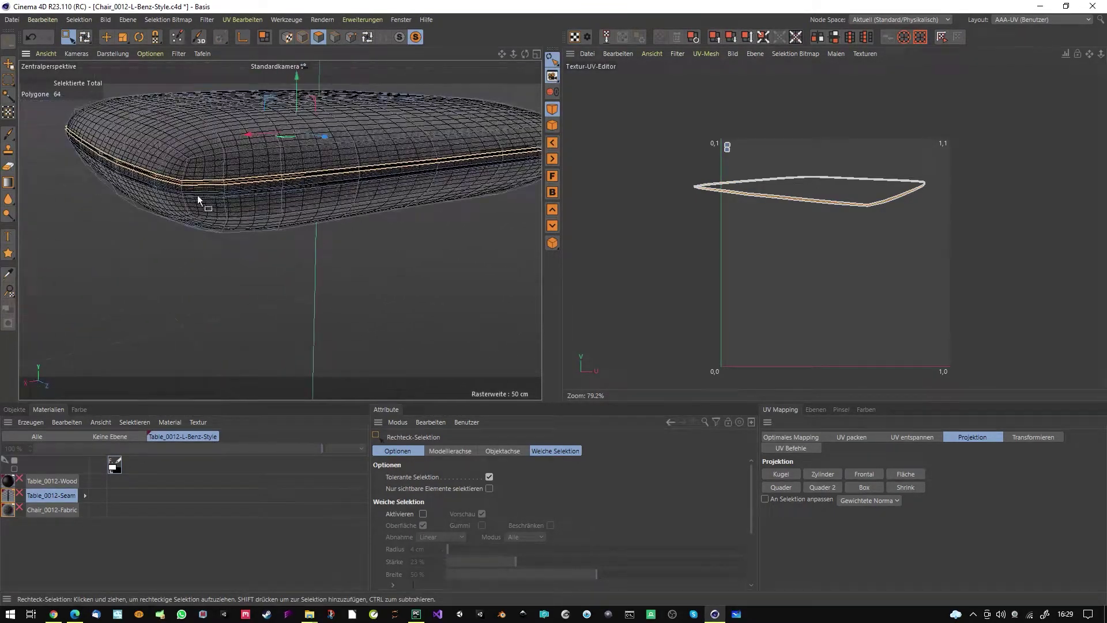
pyautogui.keyDown('alt'); pyautogui.moveTo(267, 182); pyautogui.dragTo(271, 69); pyautogui.keyUp('alt')
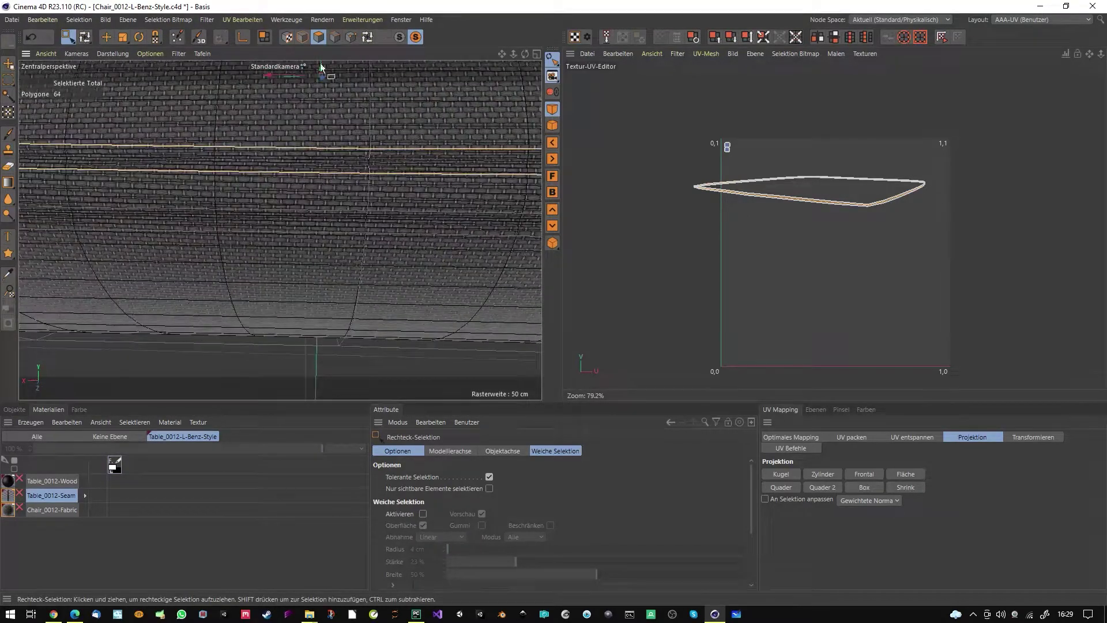
pyautogui.moveTo(68, 39); pyautogui.dragTo(86, 53)
pyautogui.scroll(6, 365, 157)
pyautogui.click(335, 38)
pyautogui.scroll(3, 374, 179)
pyautogui.moveTo(387, 137); pyautogui.dragTo(375, 204)
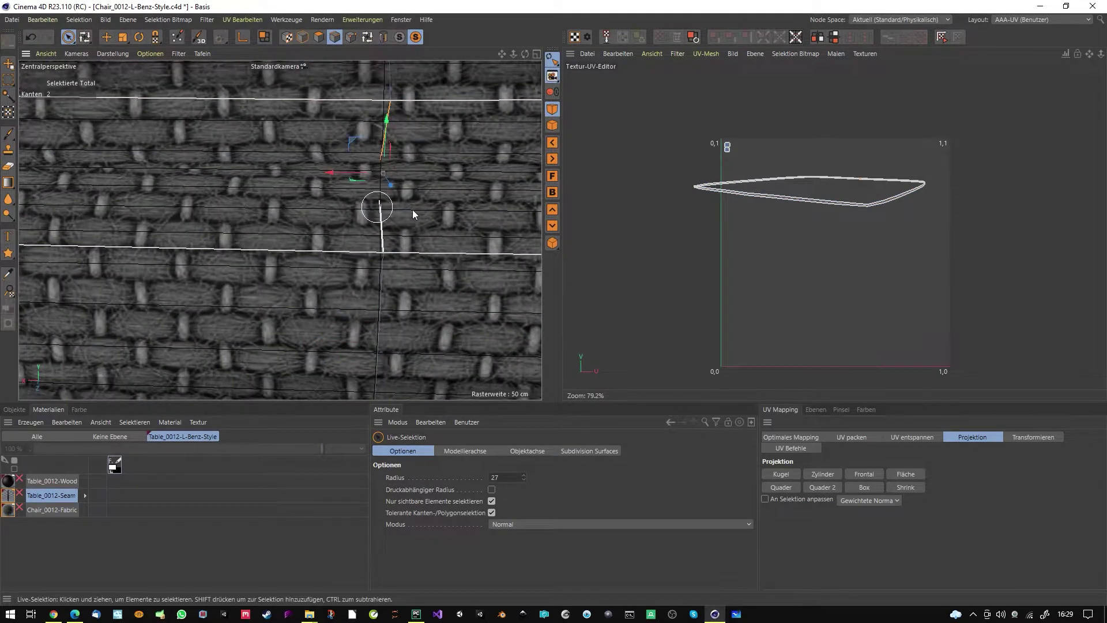
pyautogui.keyDown('alt'); pyautogui.moveTo(437, 198); pyautogui.dragTo(334, 216, button='right'); pyautogui.keyUp('alt')
pyautogui.keyDown('alt'); pyautogui.moveTo(335, 217); pyautogui.dragTo(486, 216); pyautogui.keyUp('alt')
pyautogui.keyDown('alt'); pyautogui.moveTo(486, 215); pyautogui.dragTo(322, 232, button='right'); pyautogui.keyUp('alt')
pyautogui.keyDown('alt'); pyautogui.moveTo(321, 232); pyautogui.dragTo(433, 212); pyautogui.keyUp('alt')
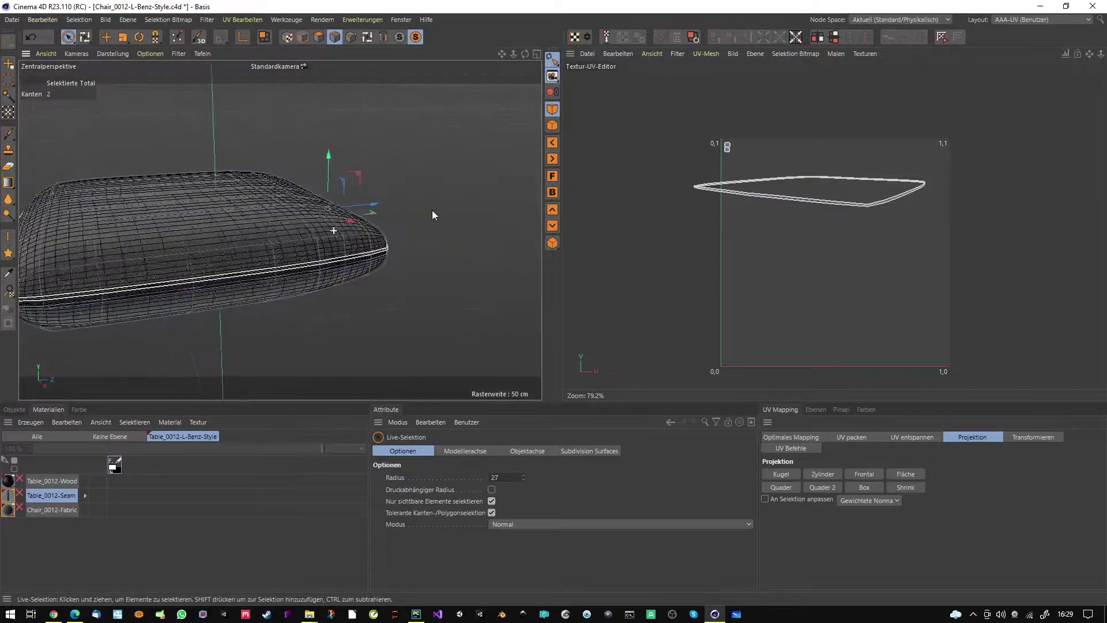
pyautogui.keyDown('alt'); pyautogui.moveTo(193, 270); pyautogui.dragTo(391, 225, button='middle'); pyautogui.keyUp('alt')
pyautogui.keyDown('alt'); pyautogui.moveTo(356, 236); pyautogui.dragTo(396, 235); pyautogui.keyUp('alt')
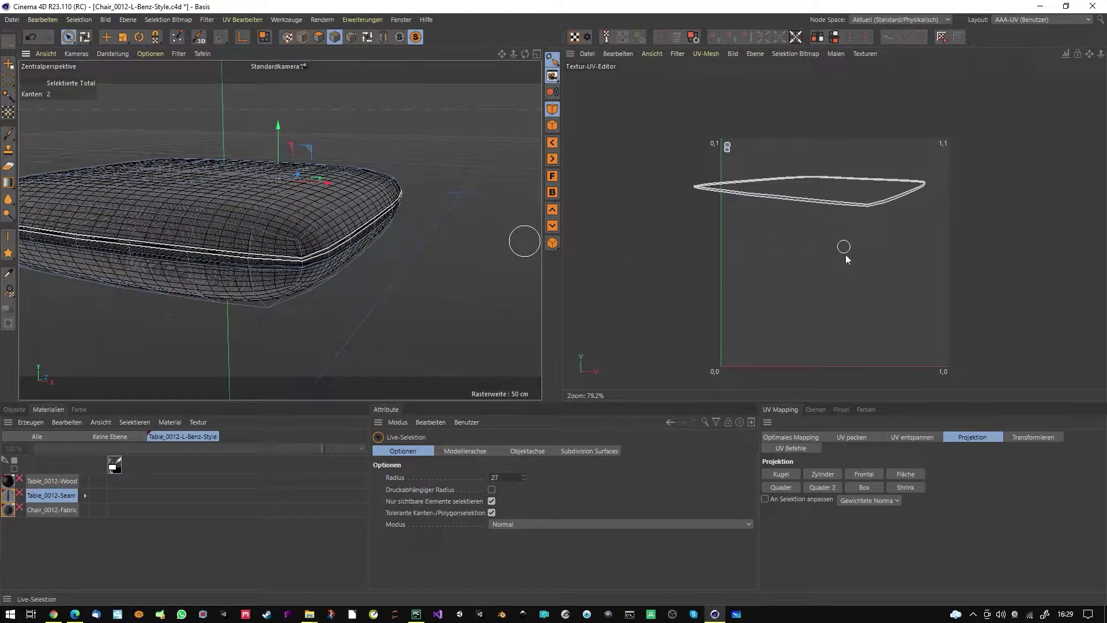
# - Relax the seam UVs with LSCM, cutting at the selected edges, into one long vertical strip
pyautogui.click(905, 437)
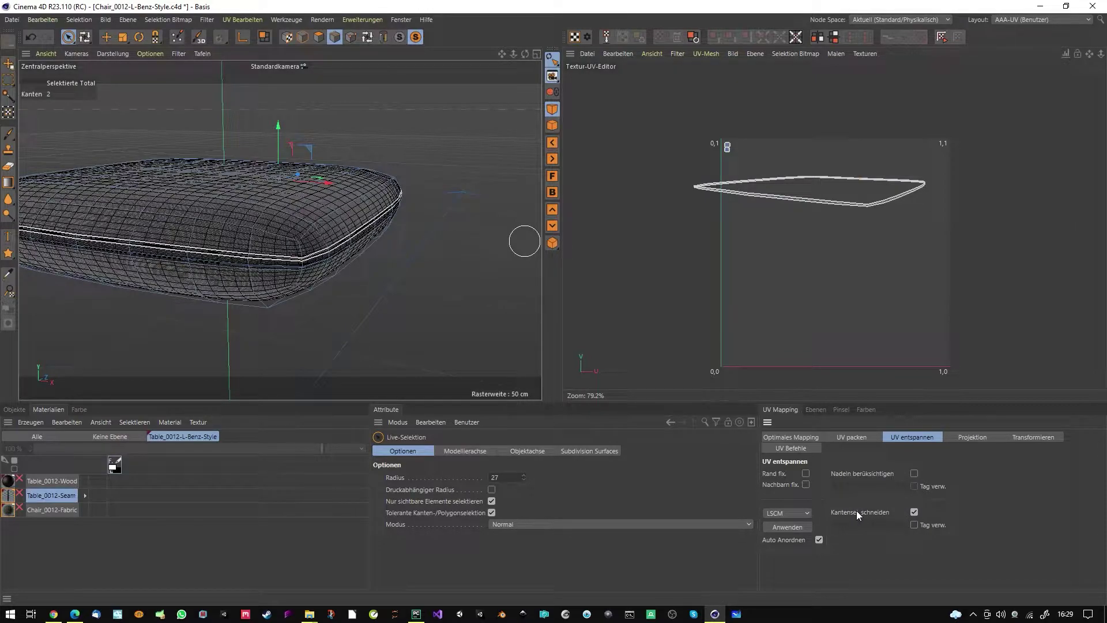
pyautogui.click(788, 526)
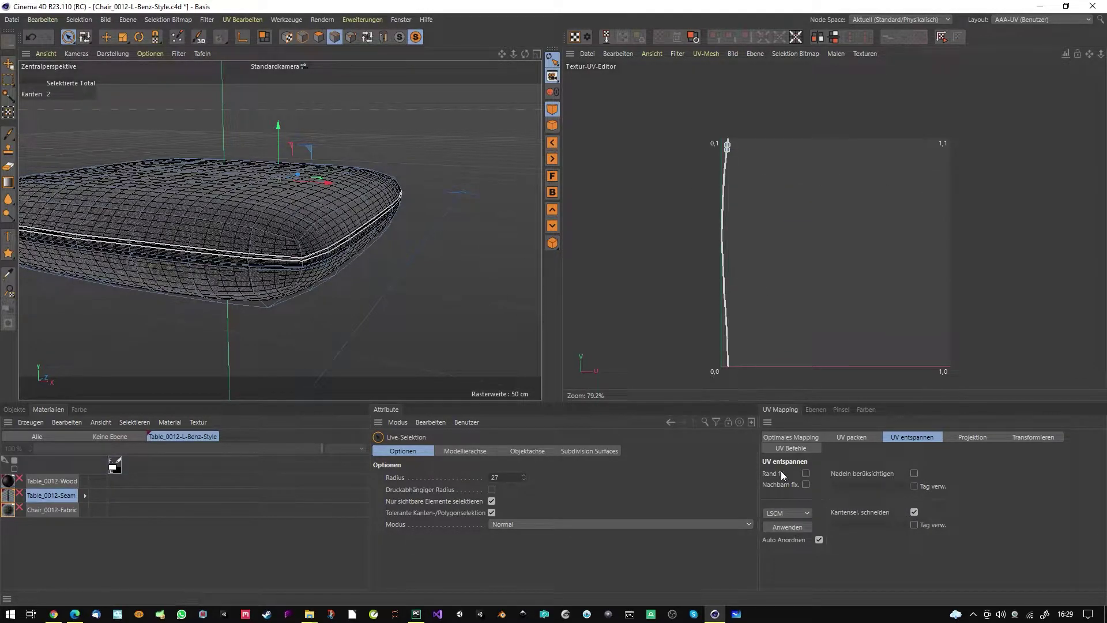
pyautogui.click(791, 529)
pyautogui.scroll(10, 740, 130)
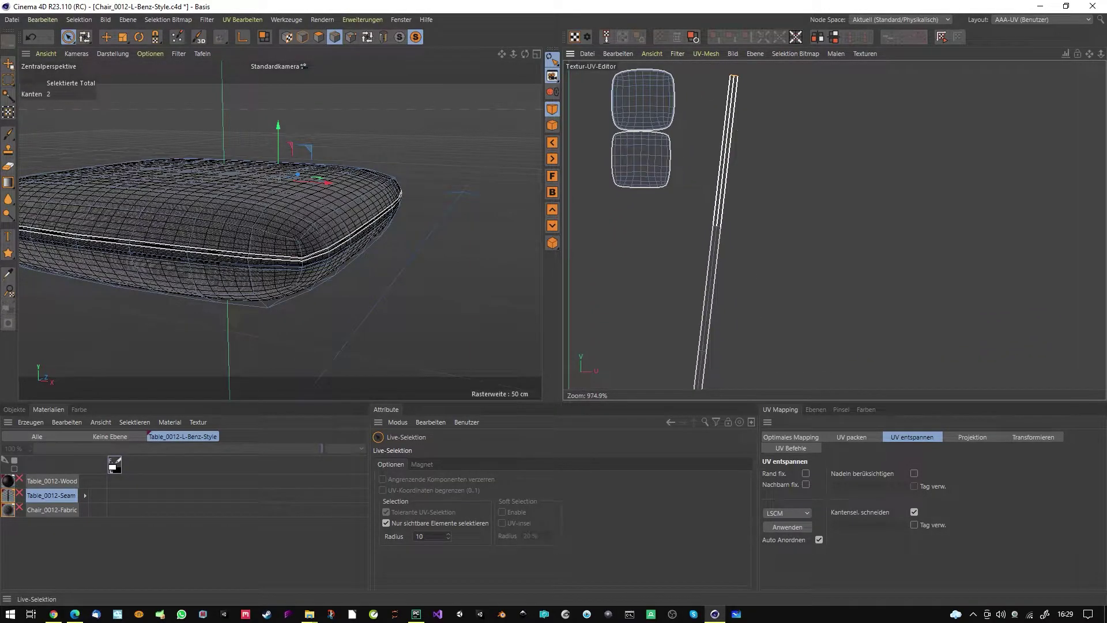
pyautogui.scroll(-7, 773, 185)
pyautogui.keyDown('alt'); pyautogui.moveTo(812, 211); pyautogui.dragTo(809, 182, button='middle'); pyautogui.keyUp('alt')
pyautogui.keyDown('alt'); pyautogui.moveTo(771, 277); pyautogui.dragTo(769, 178, button='middle'); pyautogui.keyUp('alt')
pyautogui.keyDown('alt'); pyautogui.moveTo(776, 329); pyautogui.dragTo(757, 197, button='middle'); pyautogui.keyUp('alt')
pyautogui.keyDown('alt'); pyautogui.moveTo(746, 363); pyautogui.dragTo(742, 350, button='middle'); pyautogui.keyUp('alt')
pyautogui.scroll(2, 746, 220)
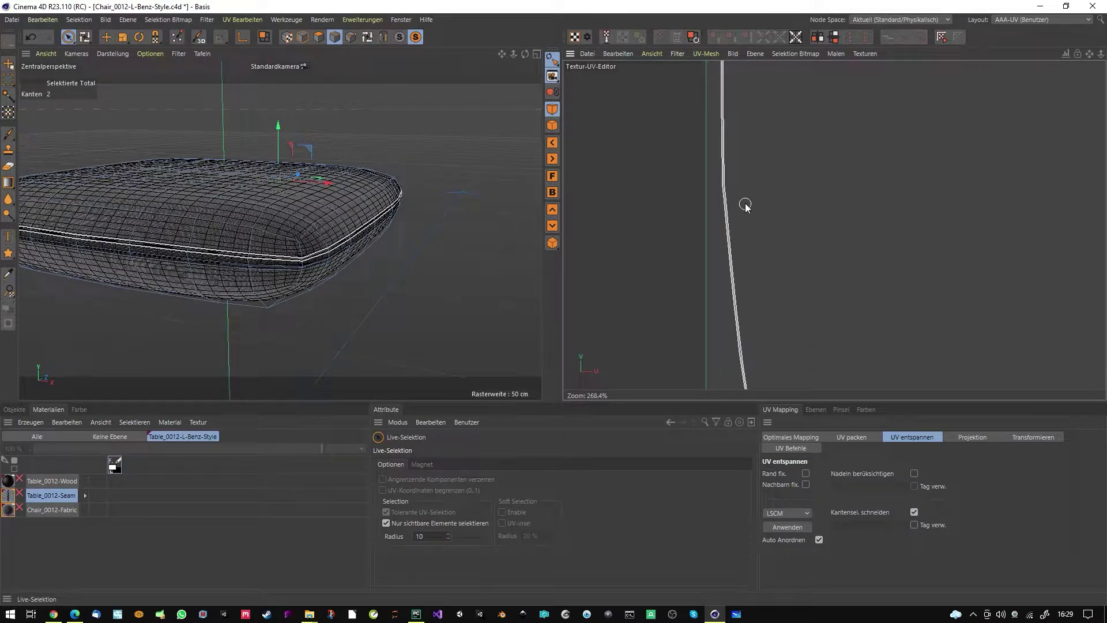
pyautogui.scroll(2, 721, 173)
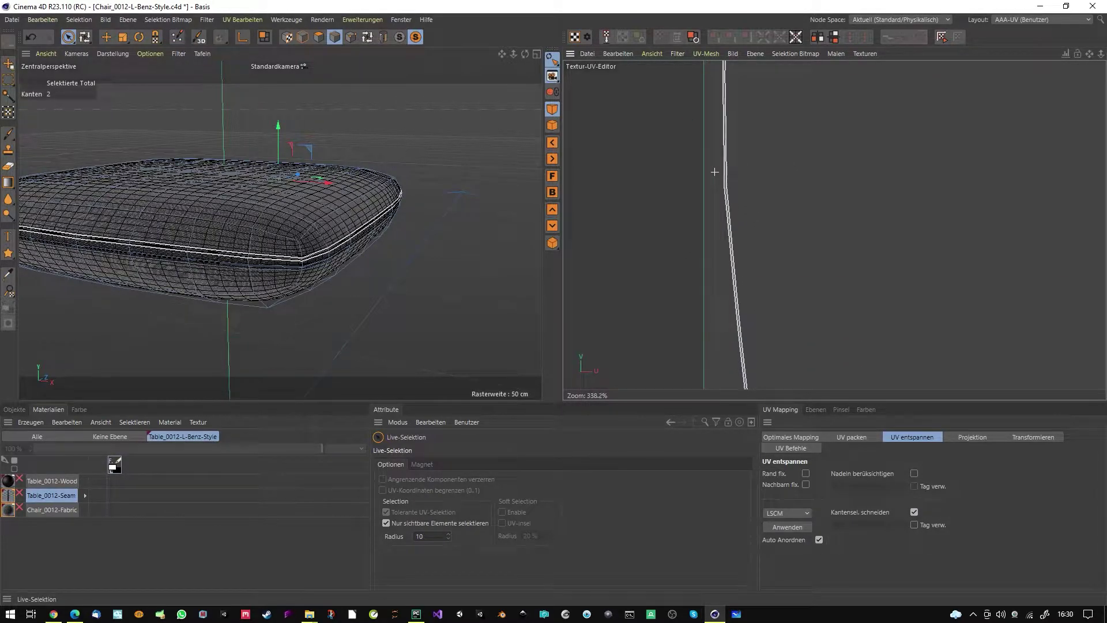
pyautogui.scroll(6, 730, 180)
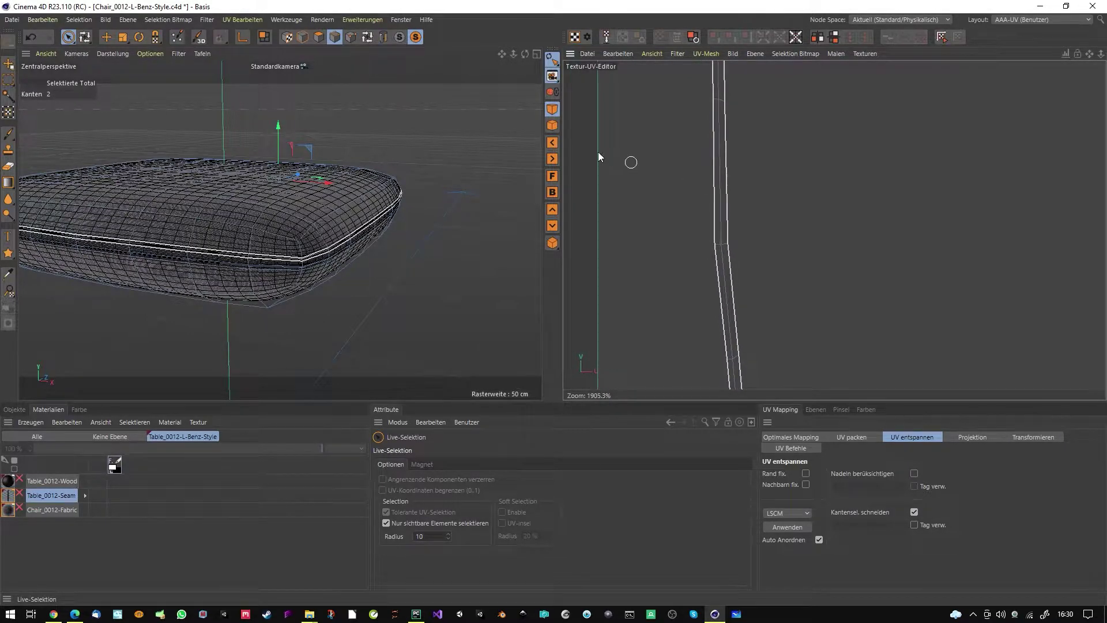
pyautogui.click(316, 37)
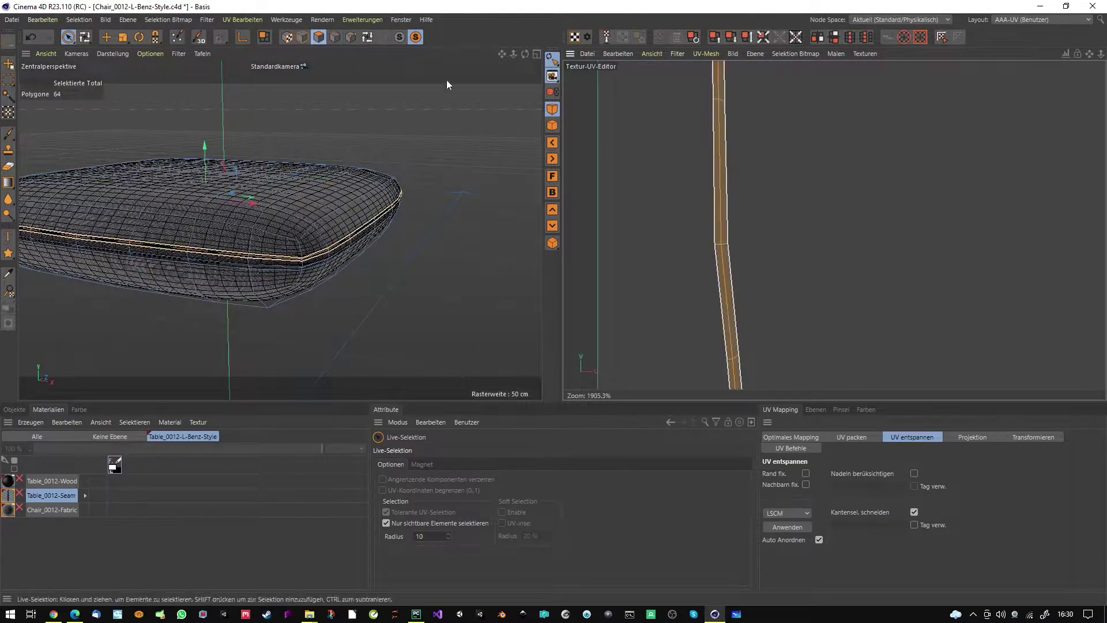
pyautogui.click(255, 20)
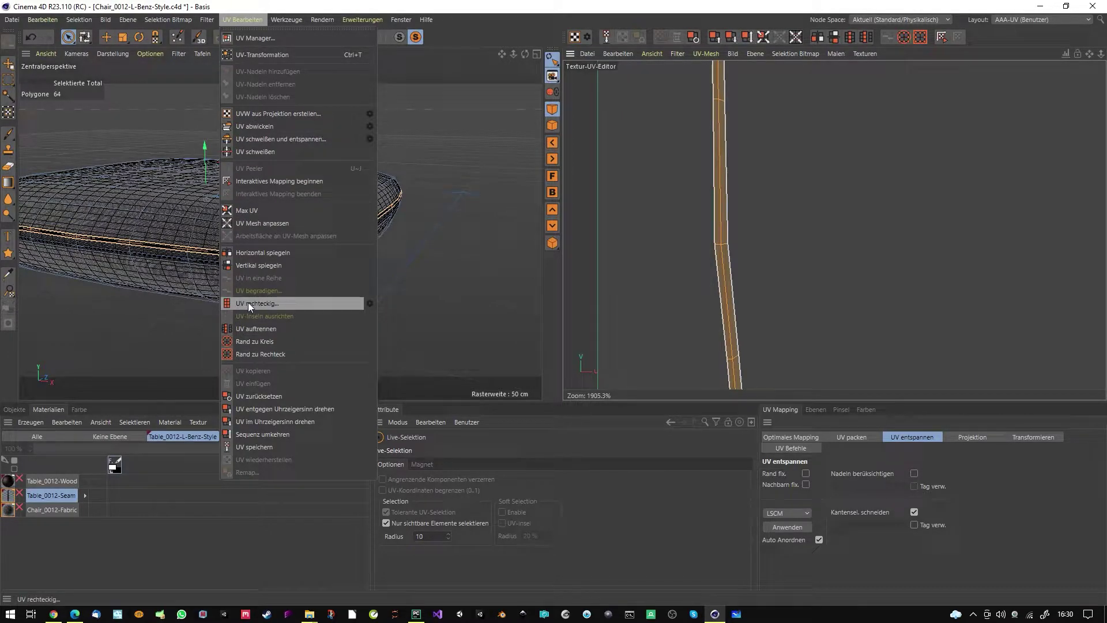
# - Make the seam strip UVs rectangular and fit them to fill the whole 0–1 UV square
pyautogui.click(268, 303)
pyautogui.scroll(-5, 815, 234)
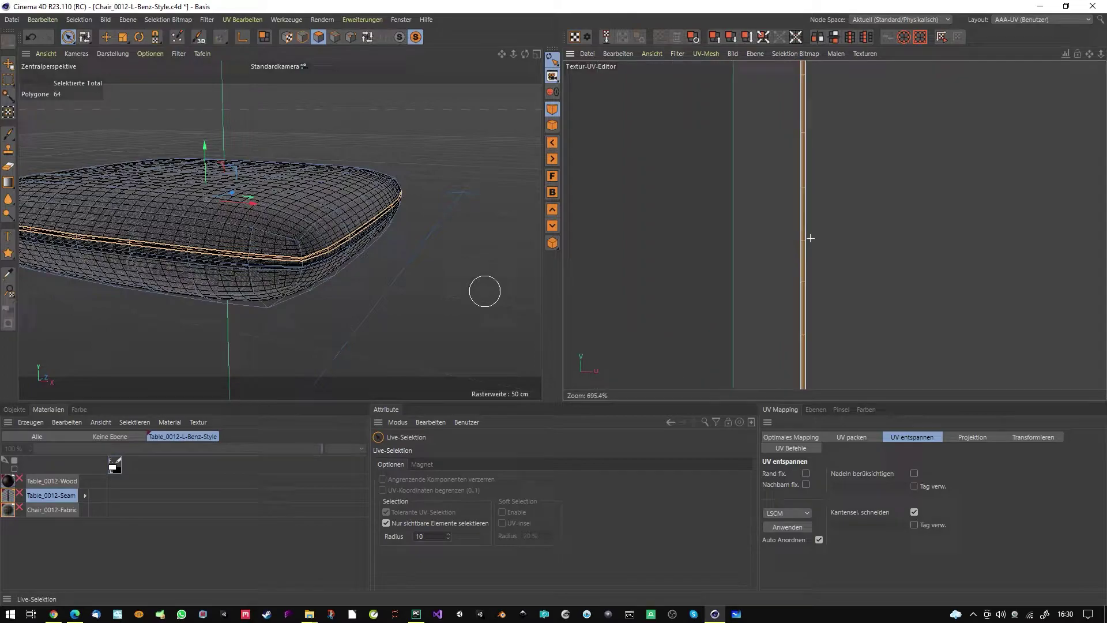
pyautogui.scroll(-4, 815, 234)
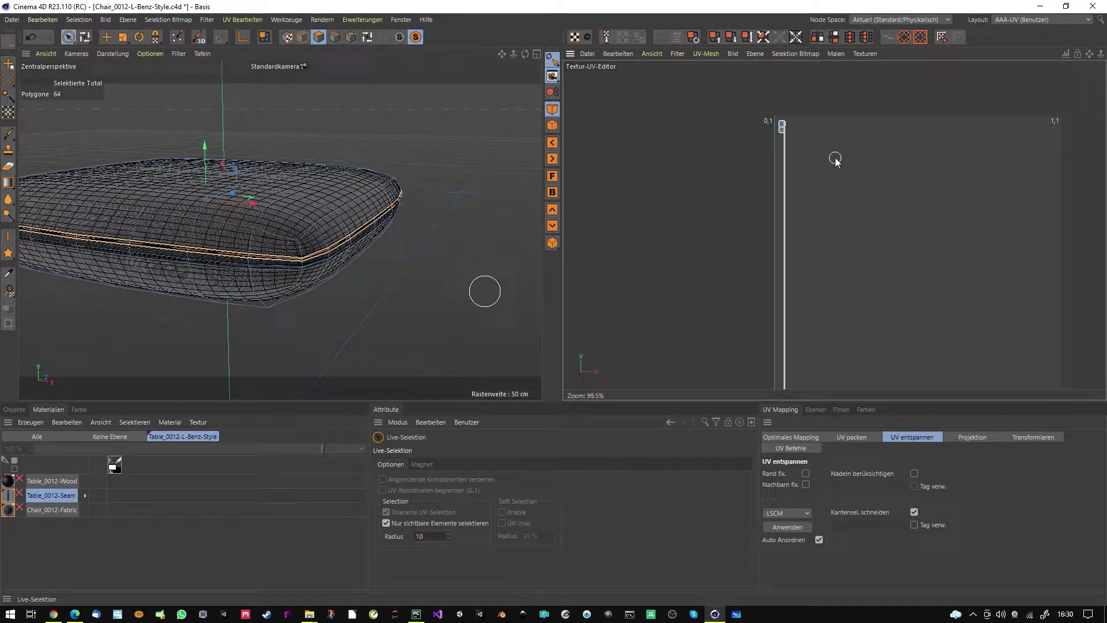
pyautogui.scroll(-3, 822, 165)
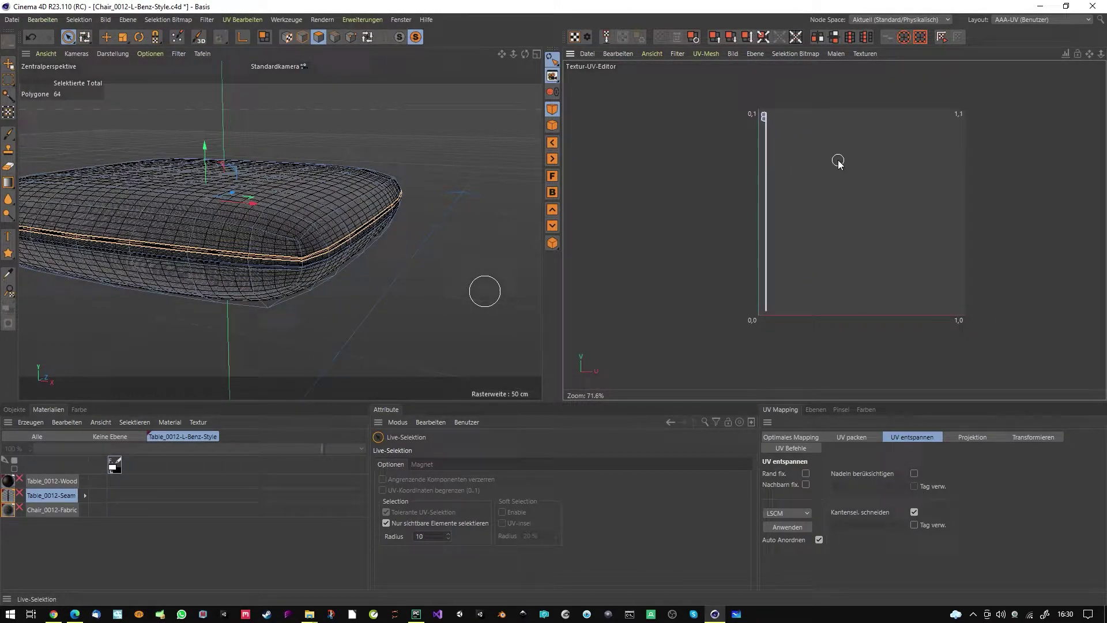
pyautogui.click(796, 40)
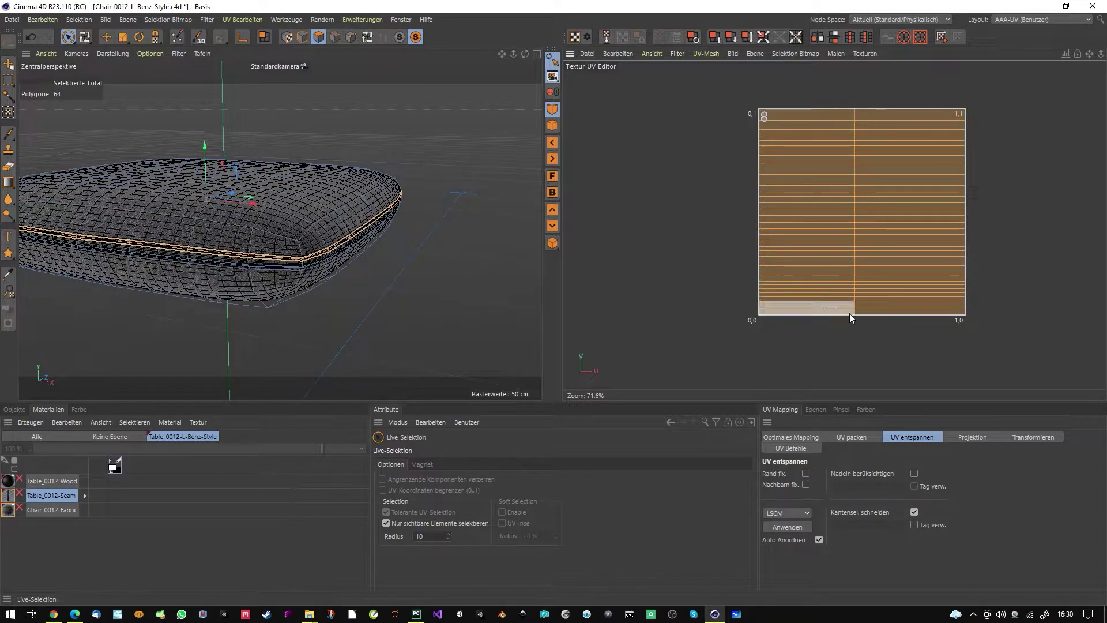
pyautogui.keyDown('alt'); pyautogui.moveTo(299, 261); pyautogui.dragTo(385, 253); pyautogui.keyUp('alt')
pyautogui.scroll(3, 389, 245)
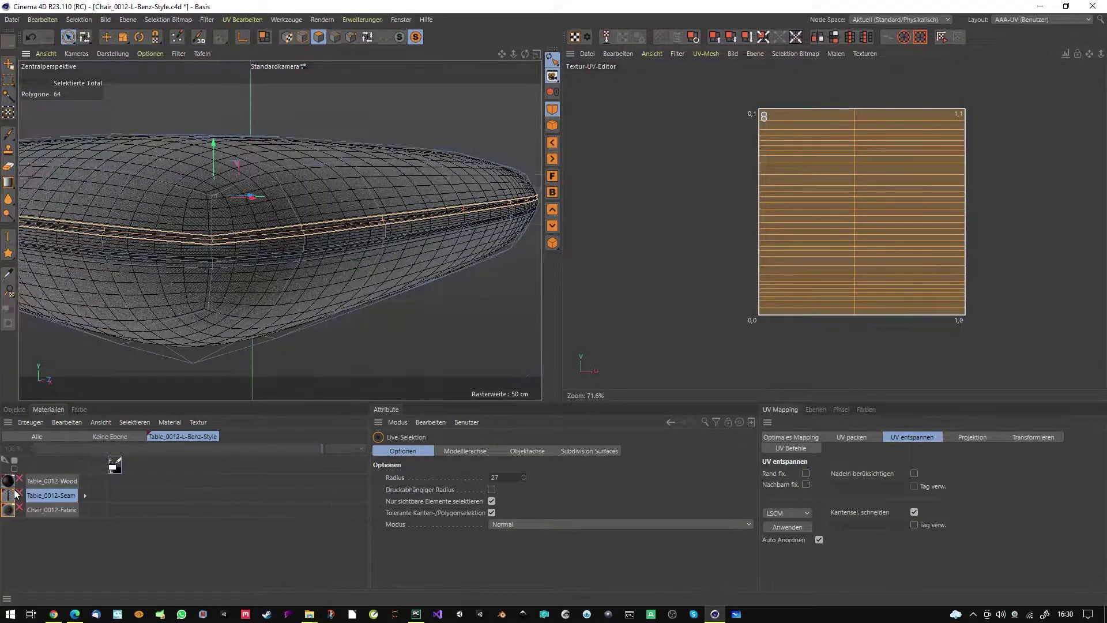
pyautogui.click(22, 411)
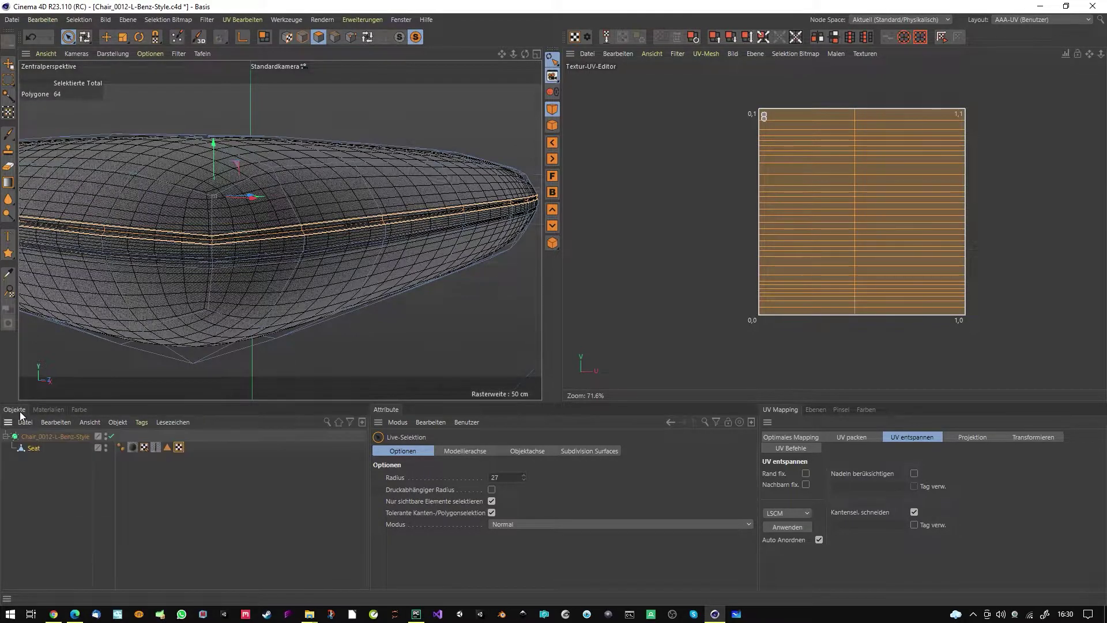
# - Set the Seat material tag's Länge U and Länge V to 100 % for 1 × 1 tiling
pyautogui.click(156, 447)
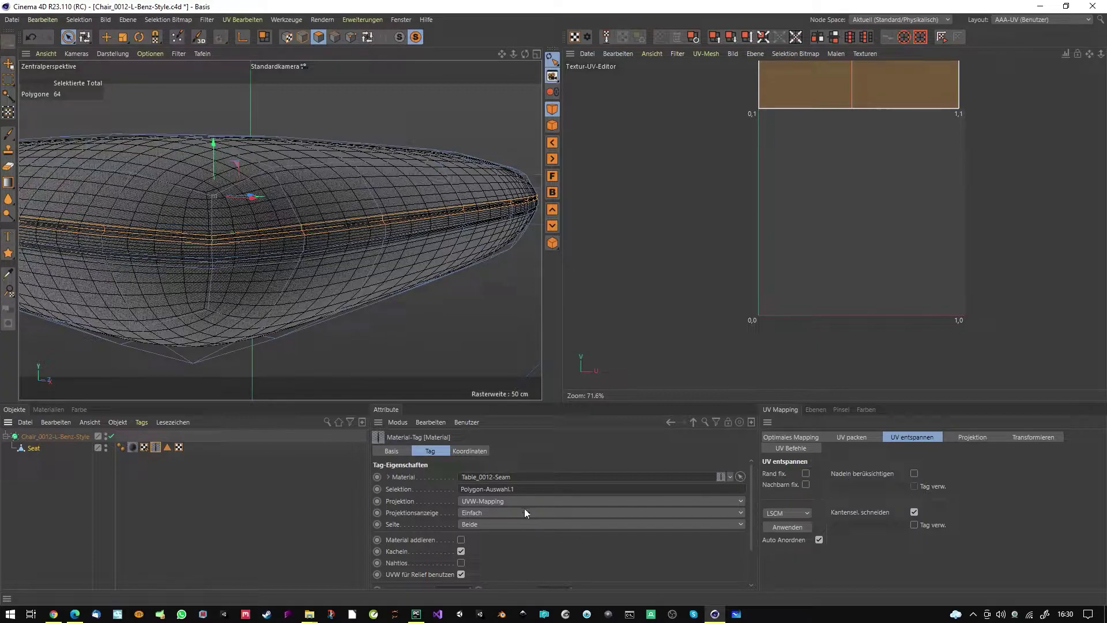
pyautogui.click(470, 451)
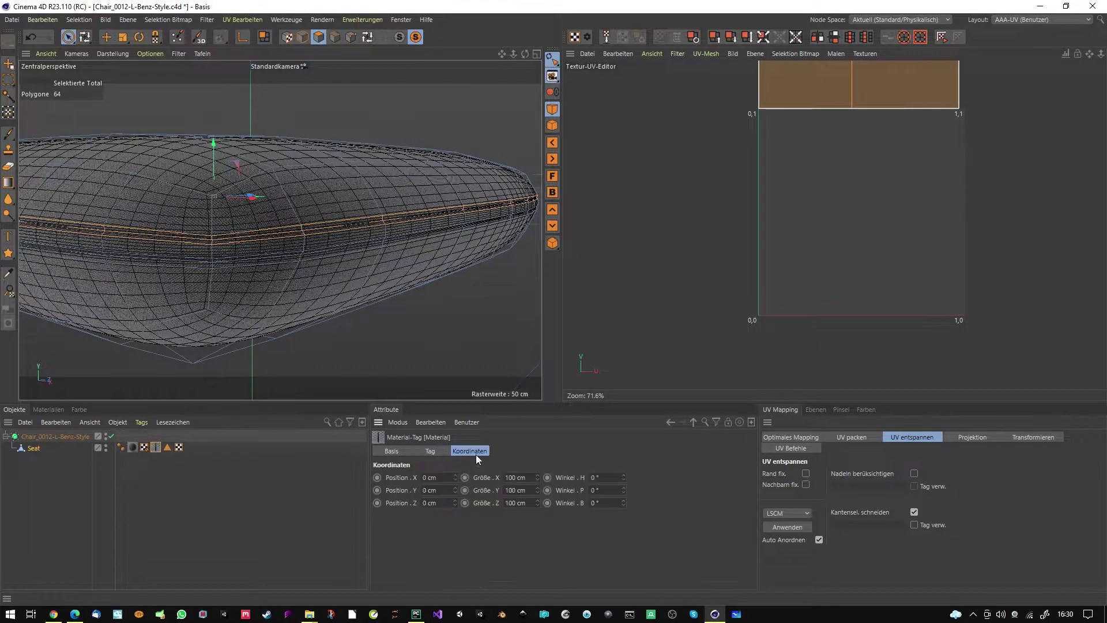
pyautogui.click(414, 452)
pyautogui.scroll(-2, 499, 547)
pyautogui.click(445, 557)
pyautogui.write('100')
pyautogui.press('Tab')
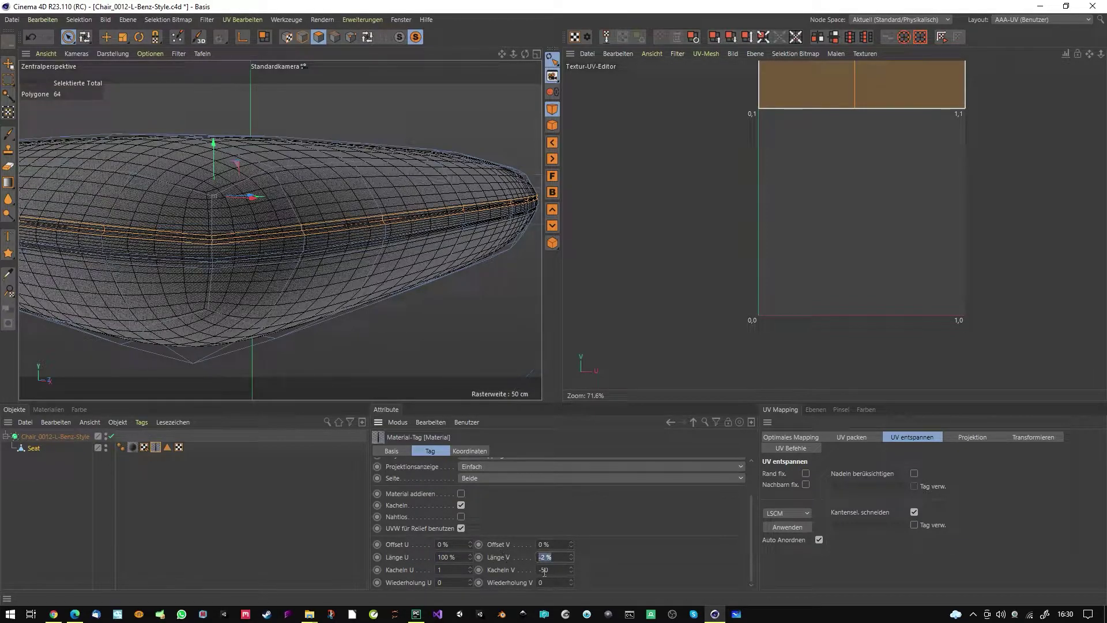
pyautogui.write('100')
pyautogui.press('Return')
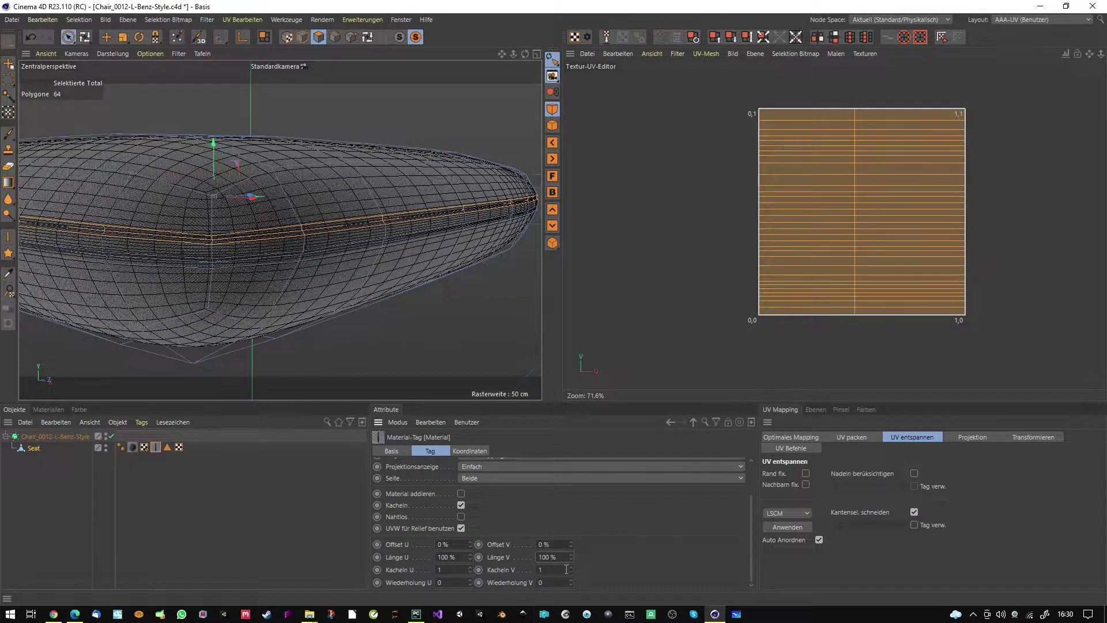
# - Shorten the tag's Länge V, trying 0.5 % then 0.3 %, while checking the seam stitches
pyautogui.moveTo(572, 555); pyautogui.dragTo(572, 562)
pyautogui.moveTo(571, 557); pyautogui.dragTo(571, 539)
pyautogui.keyDown('alt'); pyautogui.moveTo(388, 257); pyautogui.dragTo(372, 259); pyautogui.keyUp('alt')
pyautogui.keyDown('alt'); pyautogui.moveTo(358, 220); pyautogui.dragTo(441, 206, button='right'); pyautogui.keyUp('alt')
pyautogui.keyDown('alt'); pyautogui.moveTo(407, 224); pyautogui.dragTo(396, 232); pyautogui.keyUp('alt')
pyautogui.keyDown('alt'); pyautogui.moveTo(396, 233); pyautogui.dragTo(454, 226, button='right'); pyautogui.keyUp('alt')
pyautogui.keyDown('alt'); pyautogui.moveTo(448, 241); pyautogui.dragTo(462, 248); pyautogui.keyUp('alt')
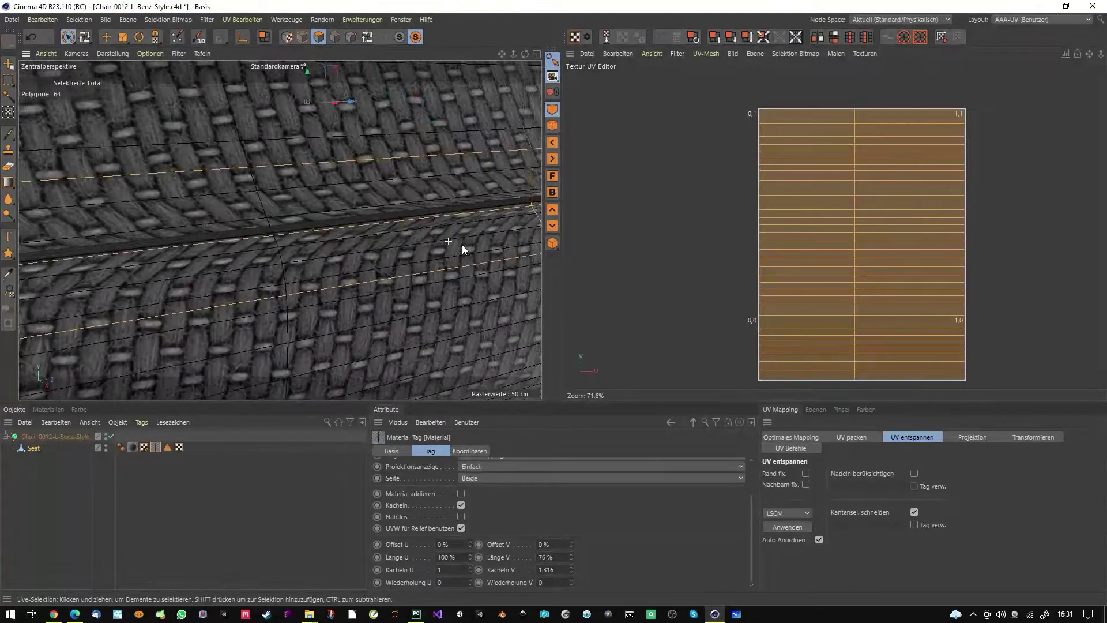
pyautogui.moveTo(571, 556)
pyautogui.mouseDown()
pyautogui.moveTo(571, 575)
pyautogui.moveTo(570, 555)
pyautogui.mouseUp()
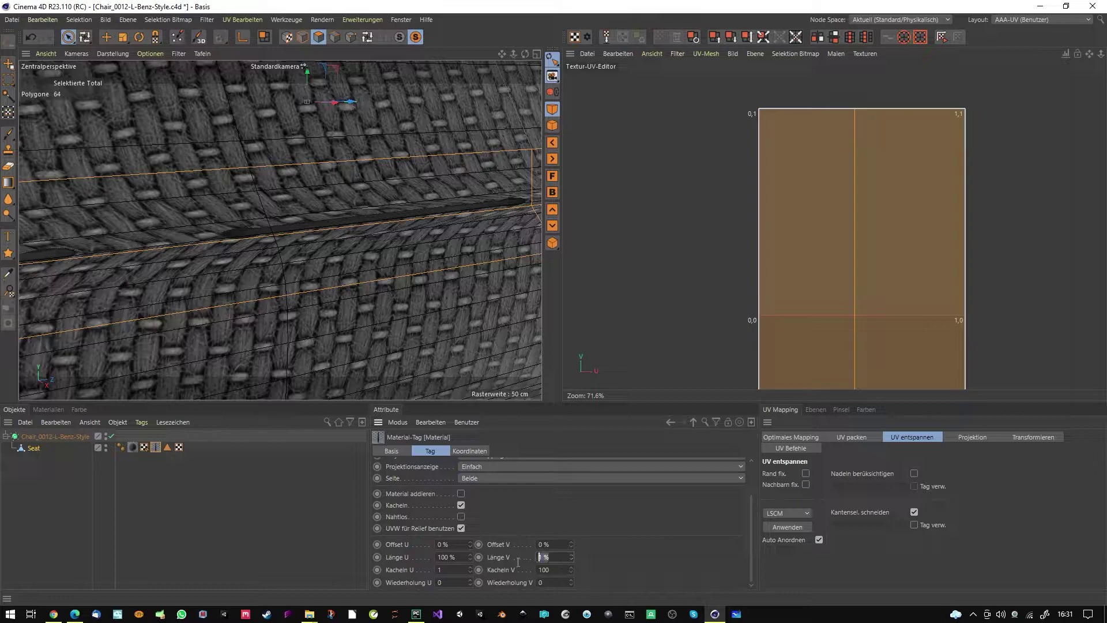
pyautogui.write('0.5')
pyautogui.press('Return')
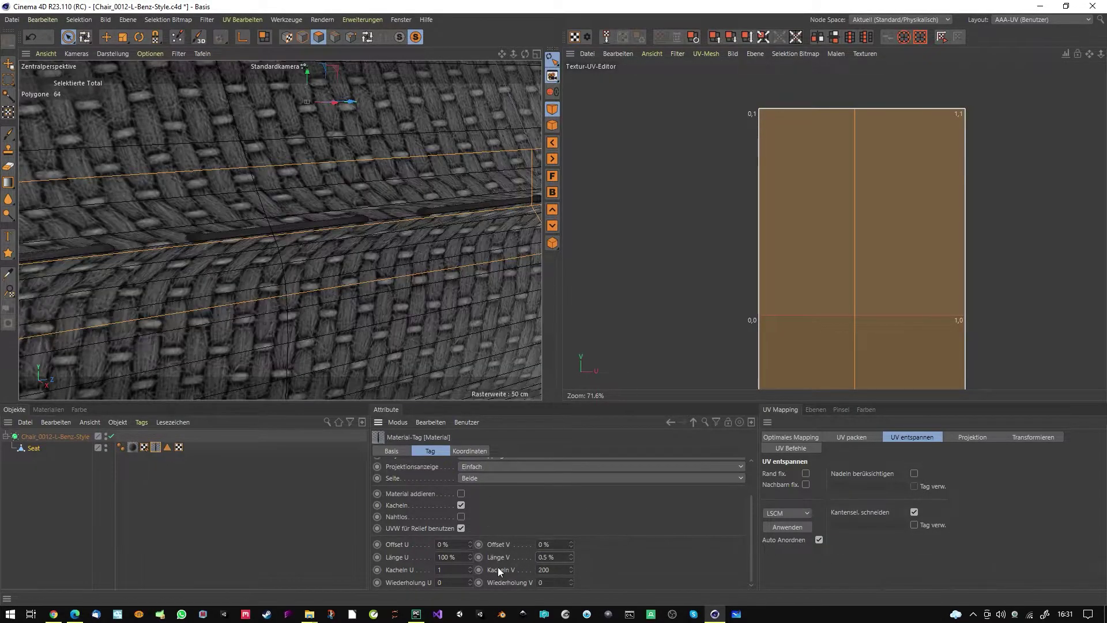
pyautogui.press('Return')
pyautogui.keyDown('alt'); pyautogui.moveTo(325, 230); pyautogui.dragTo(356, 252); pyautogui.keyUp('alt')
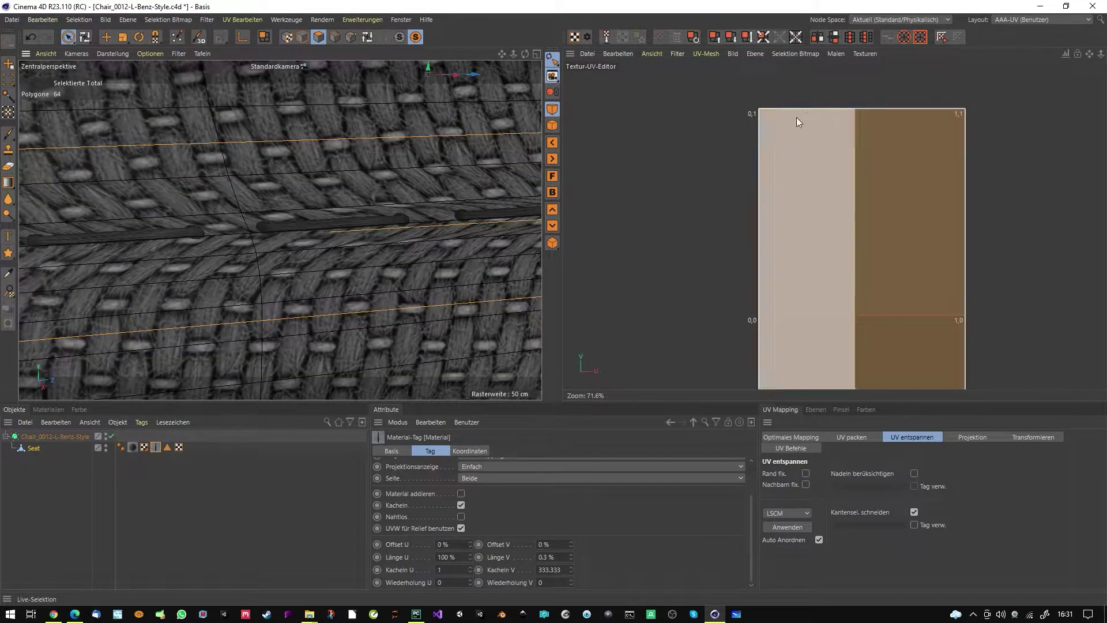
pyautogui.scroll(-5, 452, 267)
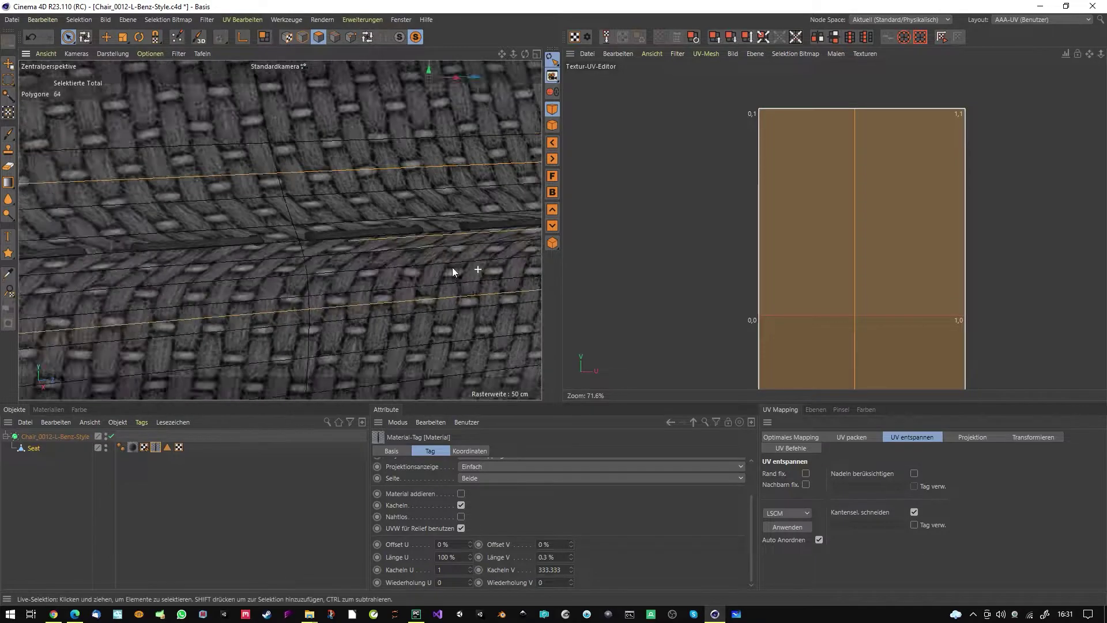
pyautogui.keyDown('alt'); pyautogui.moveTo(445, 264); pyautogui.dragTo(378, 237, button='middle'); pyautogui.keyUp('alt')
pyautogui.keyDown('alt'); pyautogui.moveTo(381, 237); pyautogui.dragTo(357, 231); pyautogui.keyUp('alt')
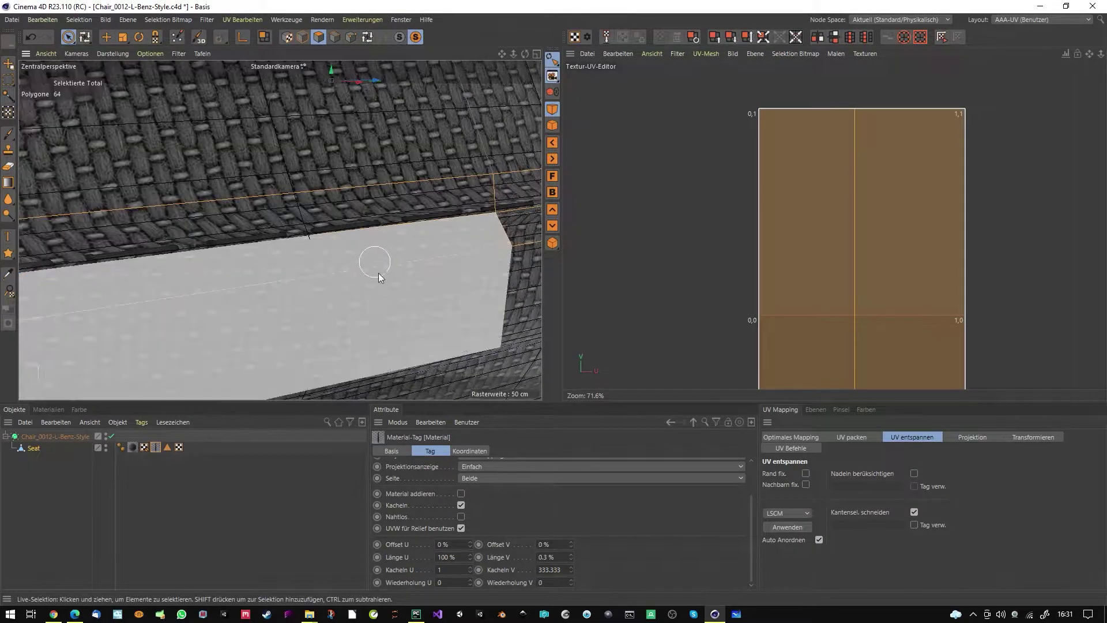
# - Keep Länge U at 100 % and set Länge V to 0.2 % for 500 stitch repeats
pyautogui.moveTo(470, 555)
pyautogui.mouseDown()
pyautogui.moveTo(473, 538)
pyautogui.moveTo(470, 556)
pyautogui.mouseUp()
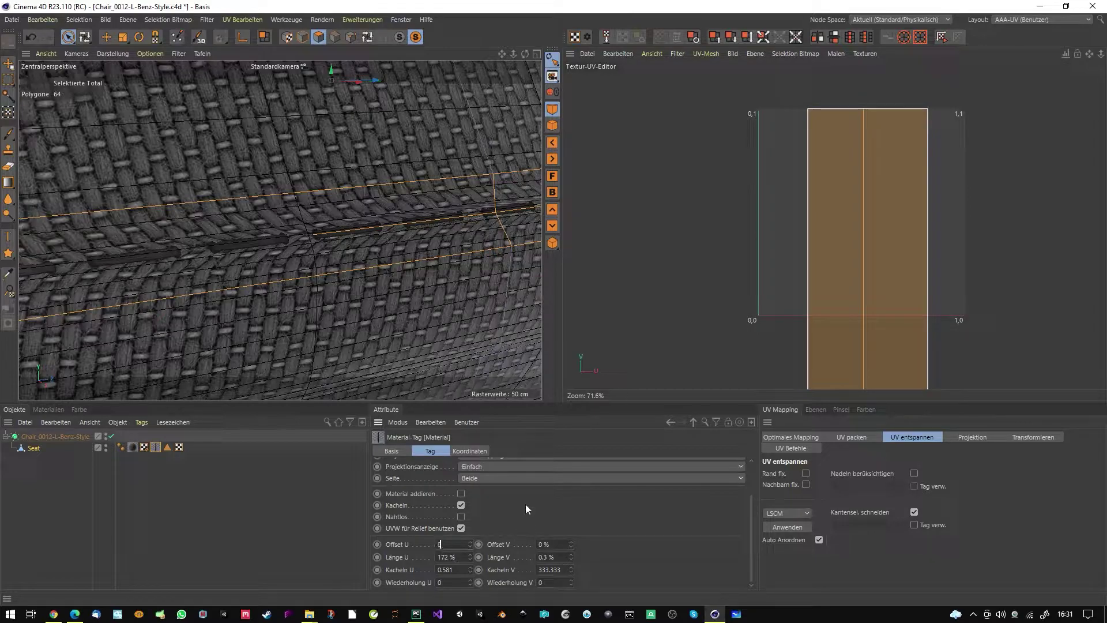
pyautogui.press('Tab')
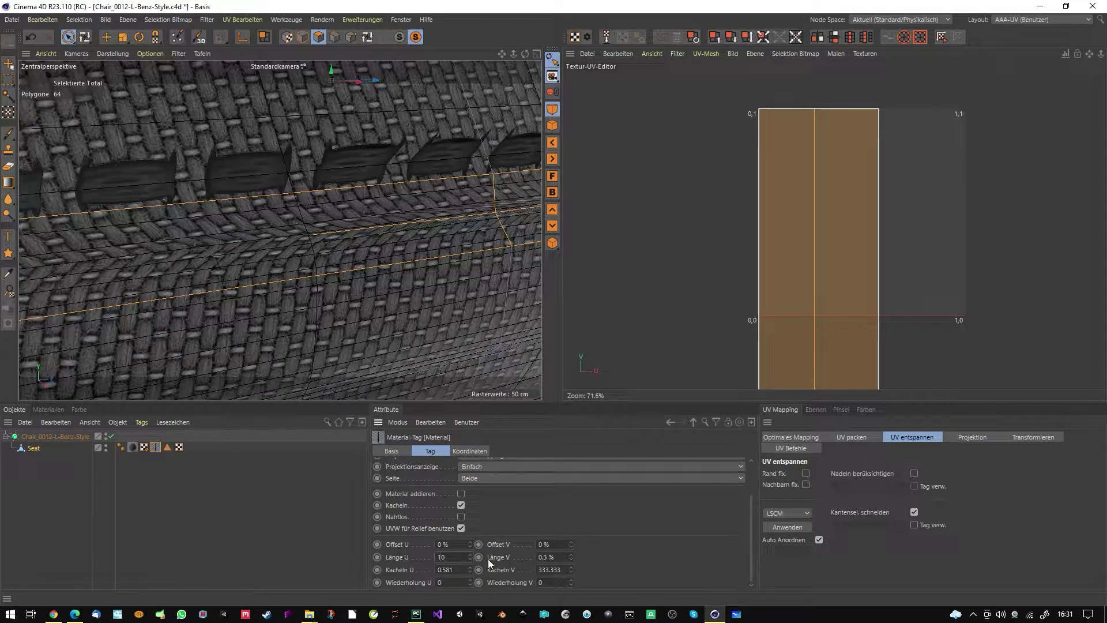
pyautogui.press('Return')
pyautogui.keyDown('alt'); pyautogui.moveTo(408, 255); pyautogui.dragTo(364, 269); pyautogui.keyUp('alt')
pyautogui.keyDown('alt'); pyautogui.moveTo(364, 234); pyautogui.dragTo(397, 223, button='right'); pyautogui.keyUp('alt')
pyautogui.scroll(2, 398, 223)
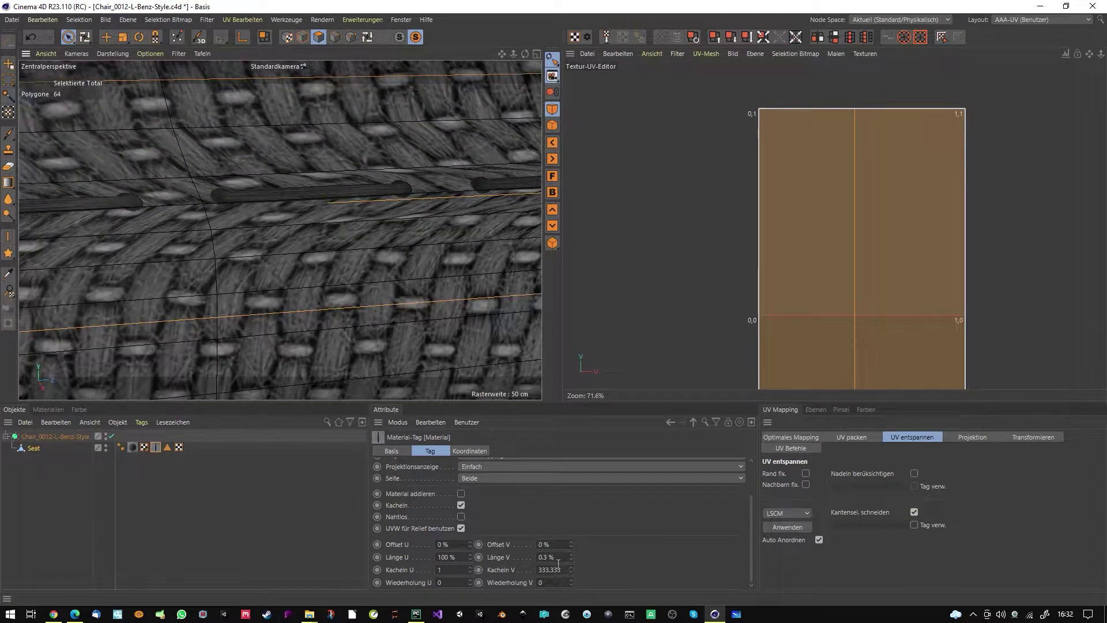
pyautogui.write('2')
pyautogui.press('Return')
pyautogui.keyDown('alt'); pyautogui.moveTo(329, 202); pyautogui.dragTo(346, 205); pyautogui.keyUp('alt')
pyautogui.keyDown('alt'); pyautogui.moveTo(336, 208); pyautogui.dragTo(299, 213, button='right'); pyautogui.keyUp('alt')
pyautogui.moveTo(299, 212)
pyautogui.keyDown('alt'); pyautogui.mouseDown()
pyautogui.moveTo(318, 202)
pyautogui.moveTo(271, 202)
pyautogui.moveTo(308, 204)
pyautogui.mouseUp(); pyautogui.keyUp('alt')
pyautogui.keyDown('alt'); pyautogui.moveTo(308, 205); pyautogui.dragTo(193, 228, button='right'); pyautogui.keyUp('alt')
pyautogui.keyDown('alt'); pyautogui.moveTo(193, 229); pyautogui.dragTo(269, 233, button='middle'); pyautogui.keyUp('alt')
pyautogui.keyDown('alt'); pyautogui.moveTo(269, 233); pyautogui.dragTo(368, 222); pyautogui.keyUp('alt')
pyautogui.click(715, 237)
pyautogui.scroll(-7, 793, 241)
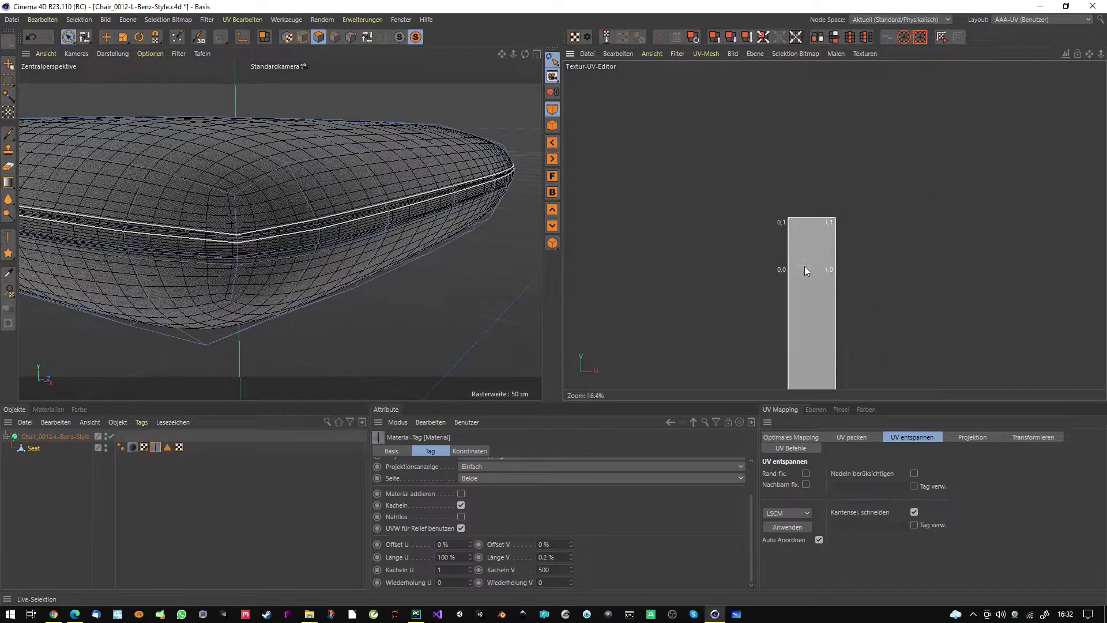
pyautogui.scroll(-6, 806, 269)
# - Show the Seat's UVW tag and zoom the UV editor onto the seam strip's UV square
pyautogui.click(180, 447)
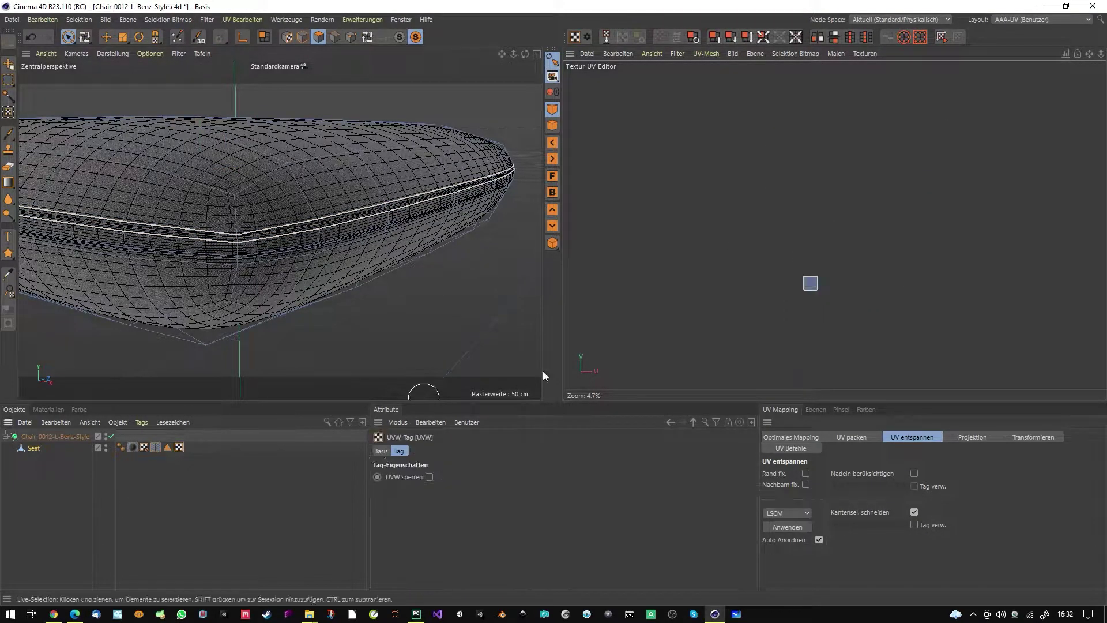
pyautogui.scroll(8, 810, 293)
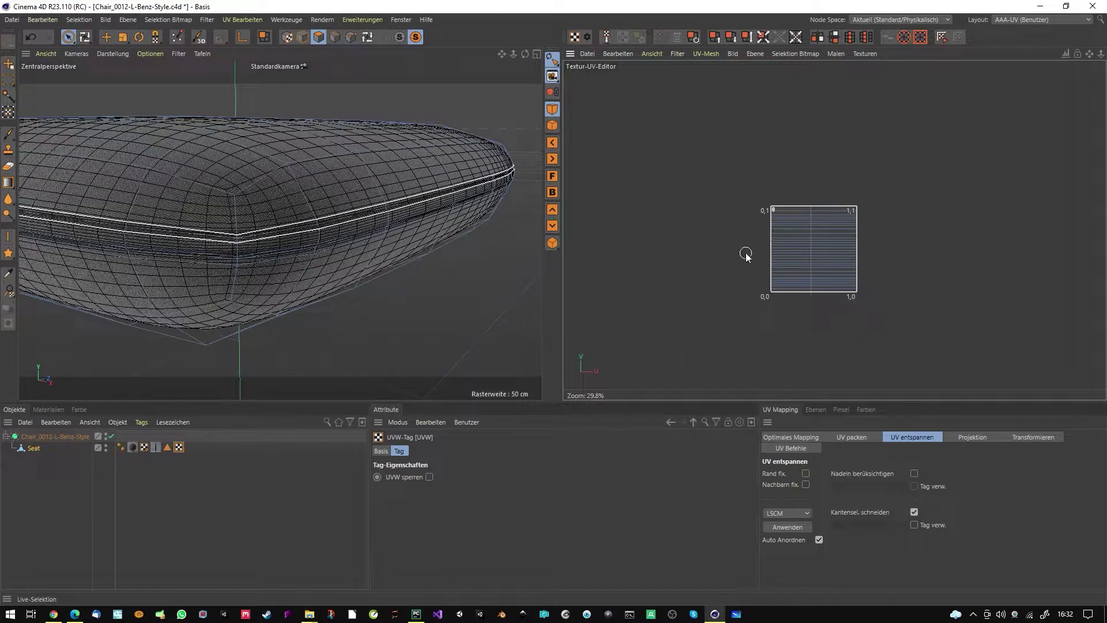
pyautogui.scroll(3, 748, 256)
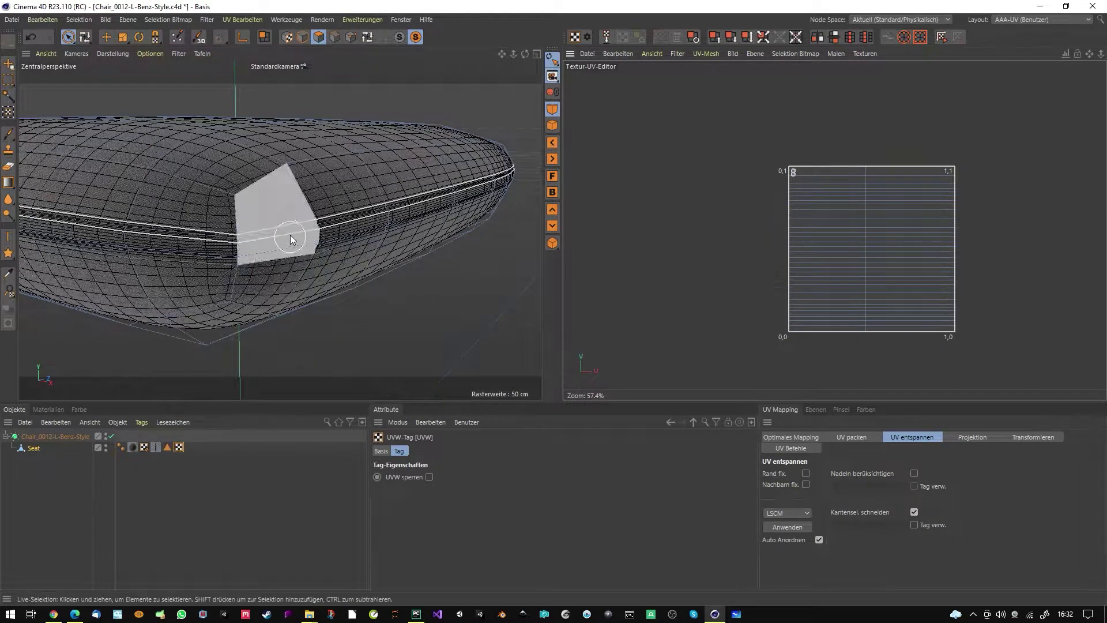
pyautogui.scroll(10, 271, 230)
pyautogui.moveTo(323, 230)
pyautogui.keyDown('alt'); pyautogui.mouseDown()
pyautogui.moveTo(341, 230)
pyautogui.moveTo(234, 233)
pyautogui.moveTo(302, 230)
pyautogui.mouseUp(); pyautogui.keyUp('alt')
pyautogui.scroll(5, 302, 230)
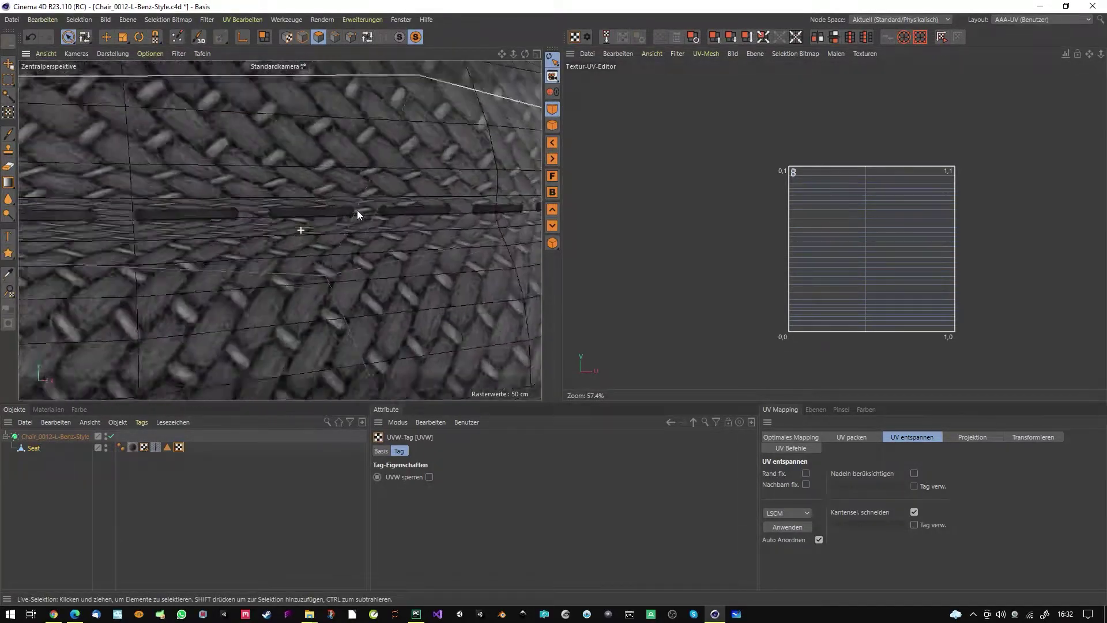
pyautogui.scroll(-10, 324, 223)
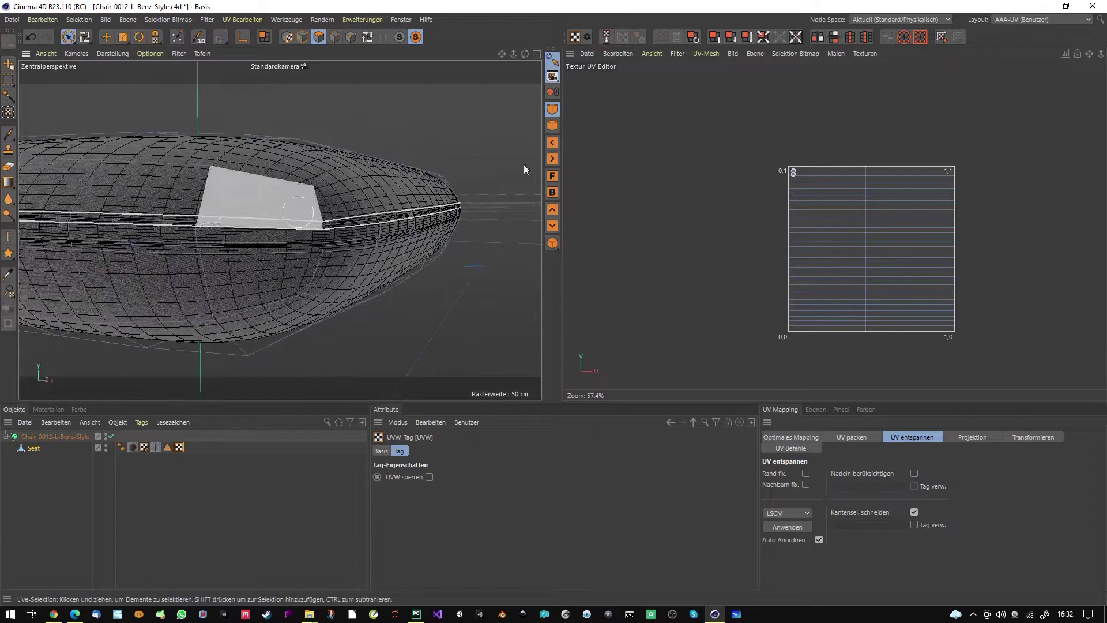
pyautogui.click(999, 21)
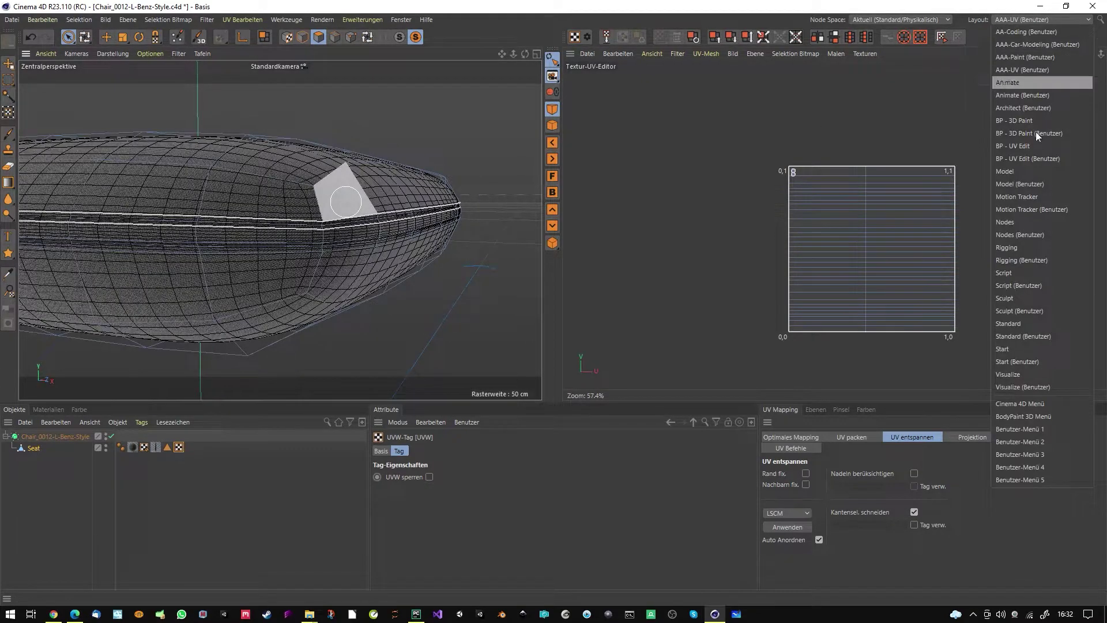
# - Switch to the Start (Benutzer) layout and loop-select the seat's seam strip
pyautogui.click(1032, 364)
pyautogui.scroll(6, 387, 321)
pyautogui.scroll(3, 396, 261)
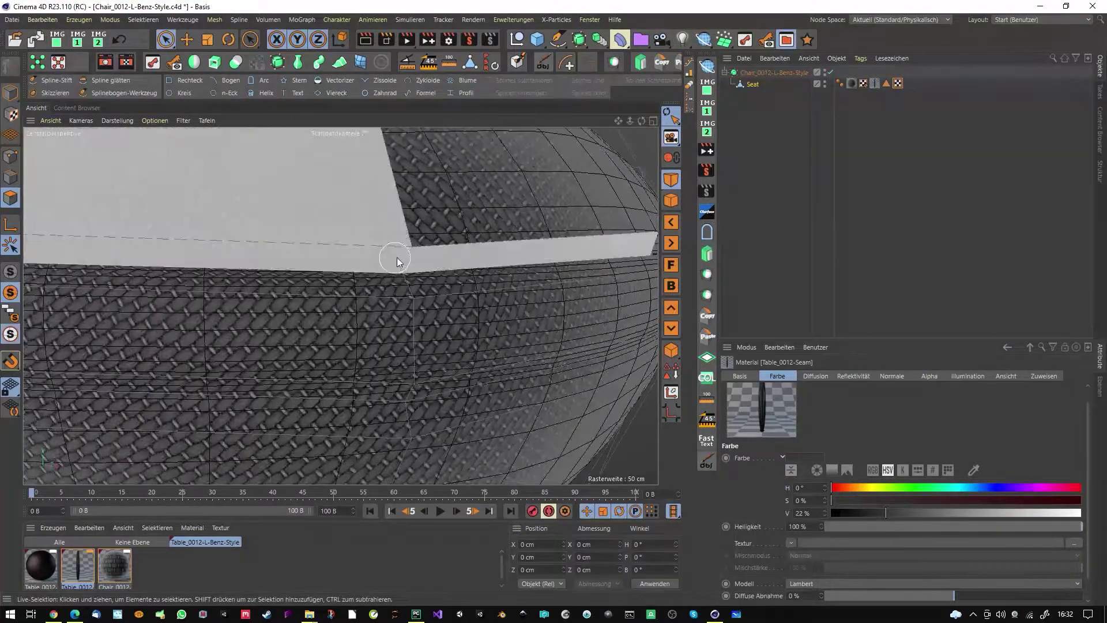
pyautogui.scroll(3, 403, 269)
pyautogui.scroll(-3, 382, 405)
pyautogui.keyDown('alt'); pyautogui.moveTo(390, 409); pyautogui.dragTo(400, 391); pyautogui.keyUp('alt')
pyautogui.scroll(6, 398, 393)
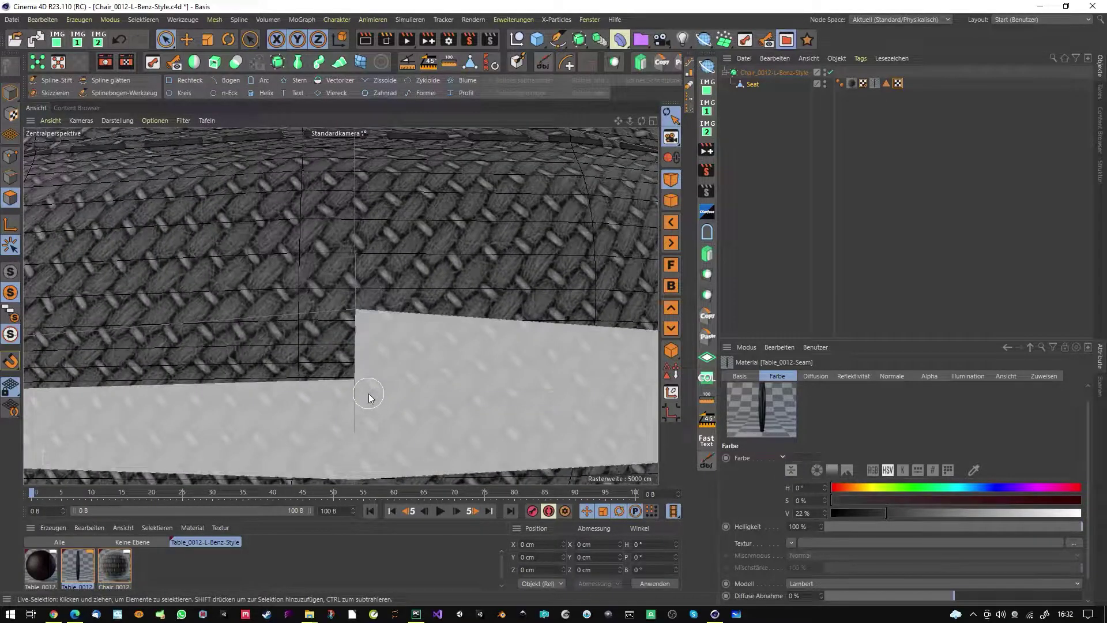
pyautogui.press('u')
pyautogui.press('l')
pyautogui.click(349, 371)
# - Select one vertical edge crossing the seam with Live Selection in edge mode
pyautogui.keyDown('alt'); pyautogui.moveTo(351, 389); pyautogui.dragTo(403, 409); pyautogui.keyUp('alt')
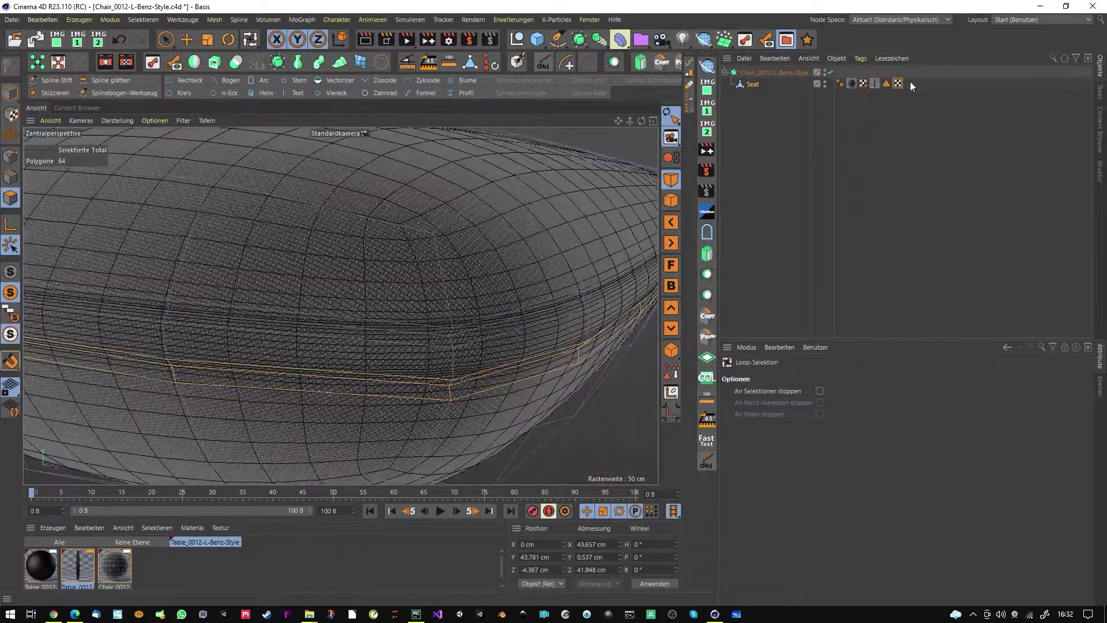
pyautogui.keyDown('alt'); pyautogui.moveTo(459, 225); pyautogui.dragTo(35, 217); pyautogui.keyUp('alt')
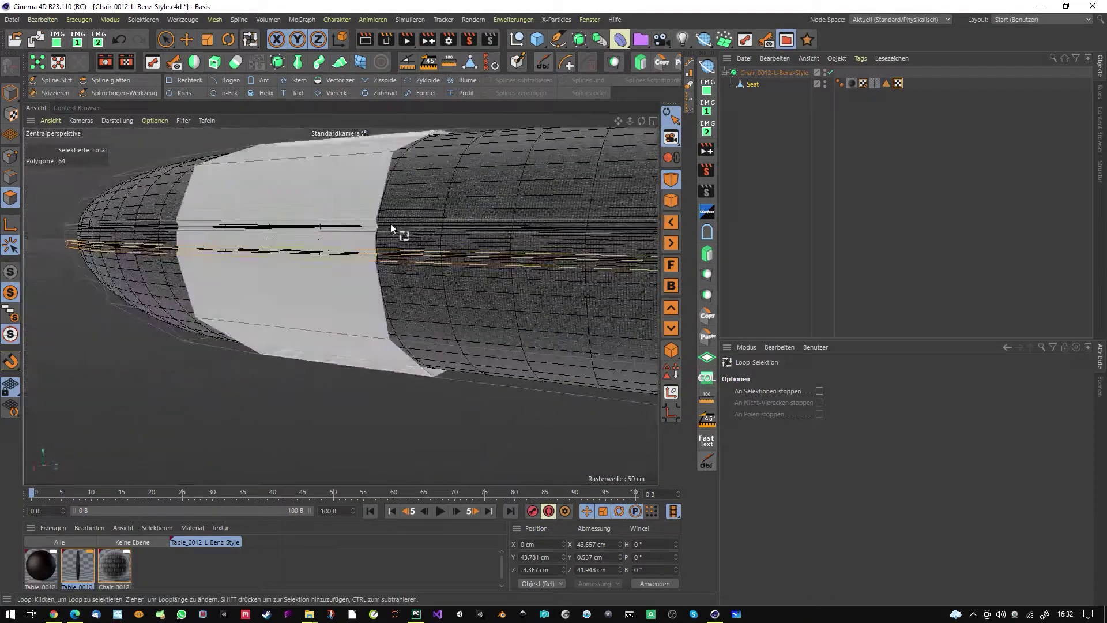
pyautogui.keyDown('alt'); pyautogui.moveTo(389, 224); pyautogui.dragTo(231, 231); pyautogui.keyUp('alt')
pyautogui.keyDown('alt'); pyautogui.moveTo(340, 306); pyautogui.dragTo(476, 310); pyautogui.keyUp('alt')
pyautogui.keyDown('alt'); pyautogui.moveTo(475, 310); pyautogui.dragTo(358, 309, button='right'); pyautogui.keyUp('alt')
pyautogui.keyDown('alt'); pyautogui.moveTo(358, 309); pyautogui.dragTo(327, 264); pyautogui.keyUp('alt')
pyautogui.keyDown('alt'); pyautogui.moveTo(324, 263); pyautogui.dragTo(382, 220, button='right'); pyautogui.keyUp('alt')
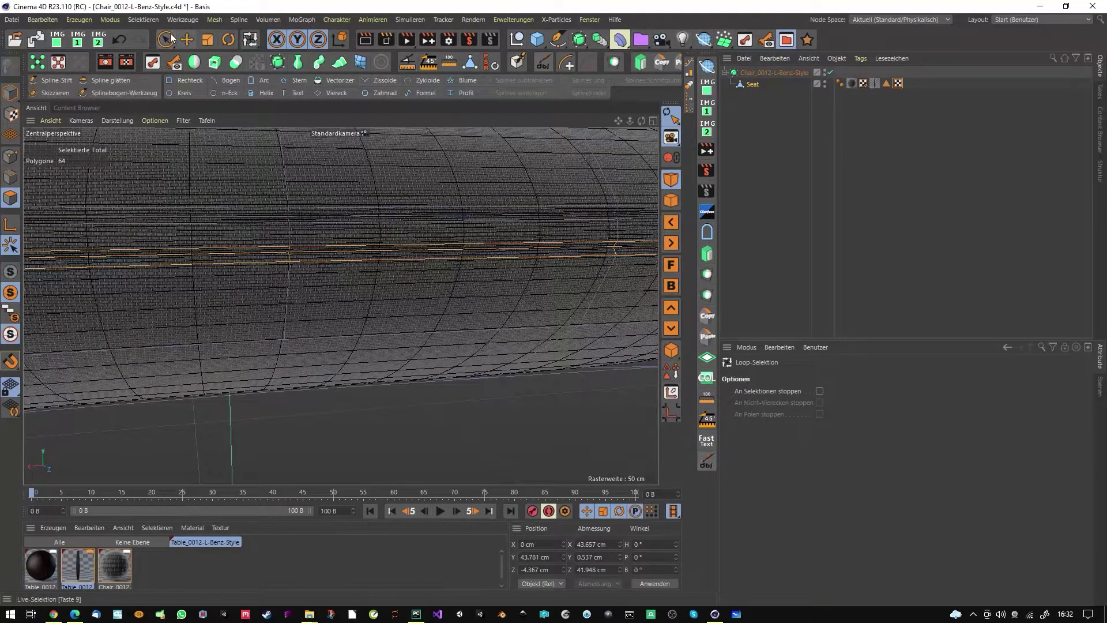
pyautogui.click(166, 39)
pyautogui.click(10, 177)
pyautogui.click(248, 257)
pyautogui.keyDown('alt'); pyautogui.moveTo(276, 250); pyautogui.dragTo(378, 227, button='right'); pyautogui.keyUp('alt')
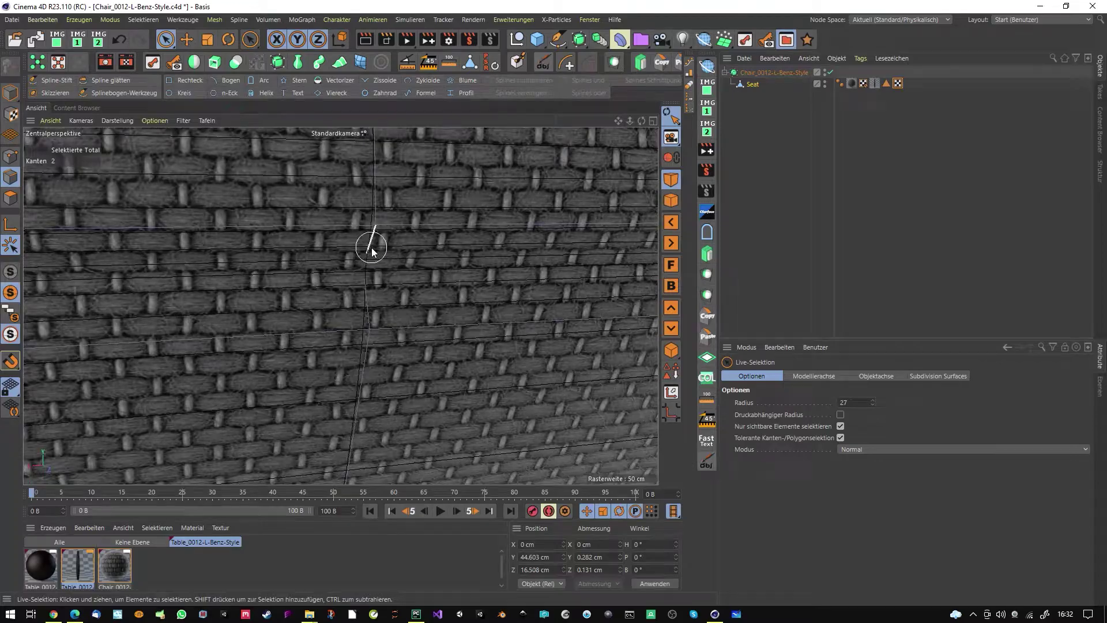
pyautogui.click(368, 300)
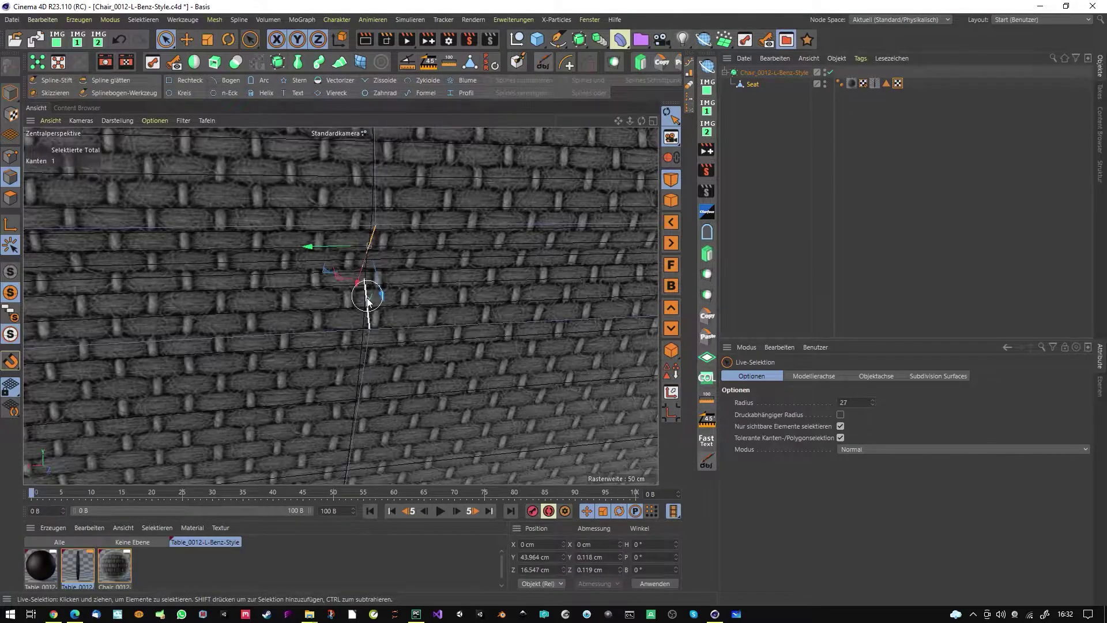
pyautogui.click(1004, 23)
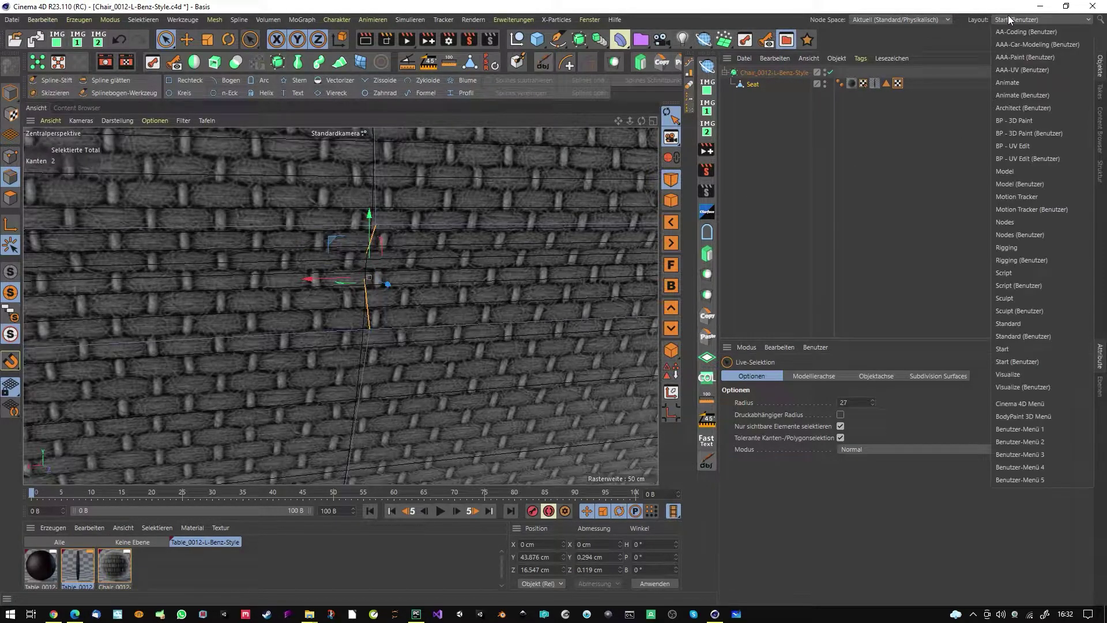
# - Switch to the AAA-UV (Benutzer) layout and show the Seat's UVW tag in the UV editor
pyautogui.click(1026, 70)
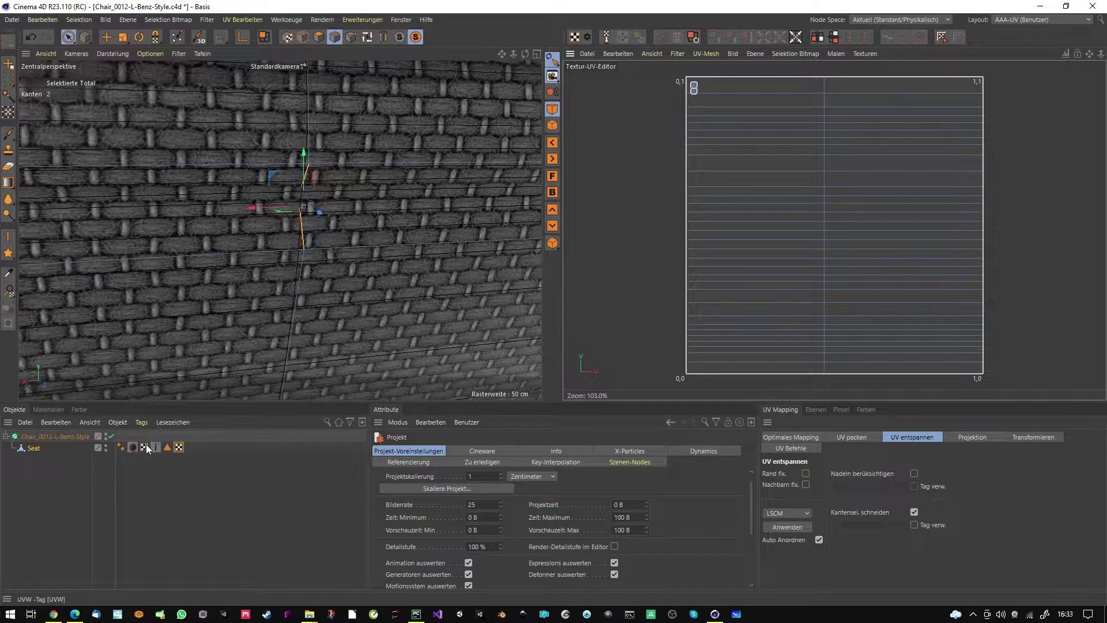
pyautogui.click(180, 447)
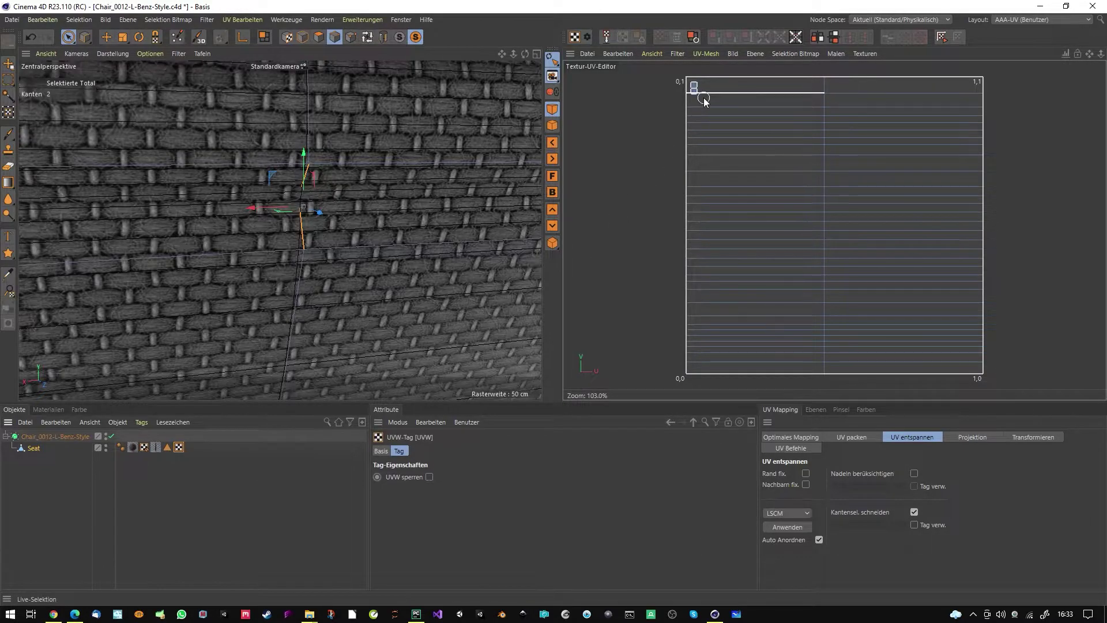
pyautogui.scroll(15, 724, 81)
pyautogui.scroll(9, 604, 105)
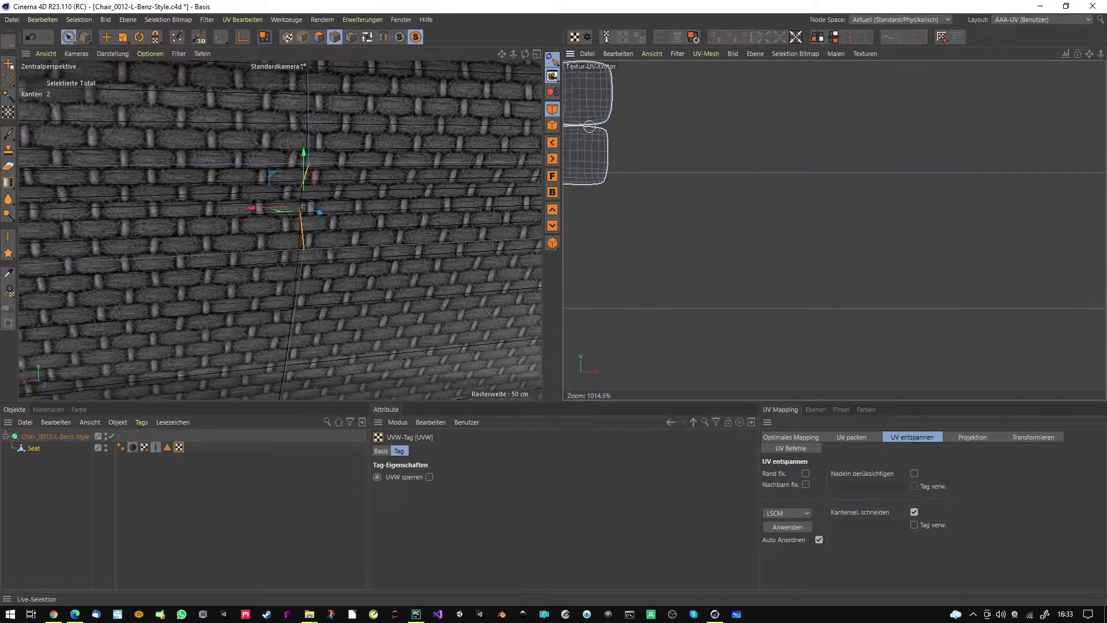
pyautogui.keyDown('alt'); pyautogui.moveTo(604, 105); pyautogui.dragTo(804, 162, button='middle'); pyautogui.keyUp('alt')
# - In polygon mode, relax the seam-strip UVs into a thin vertical strip in the UV square
pyautogui.click(318, 37)
pyautogui.scroll(-5, 784, 145)
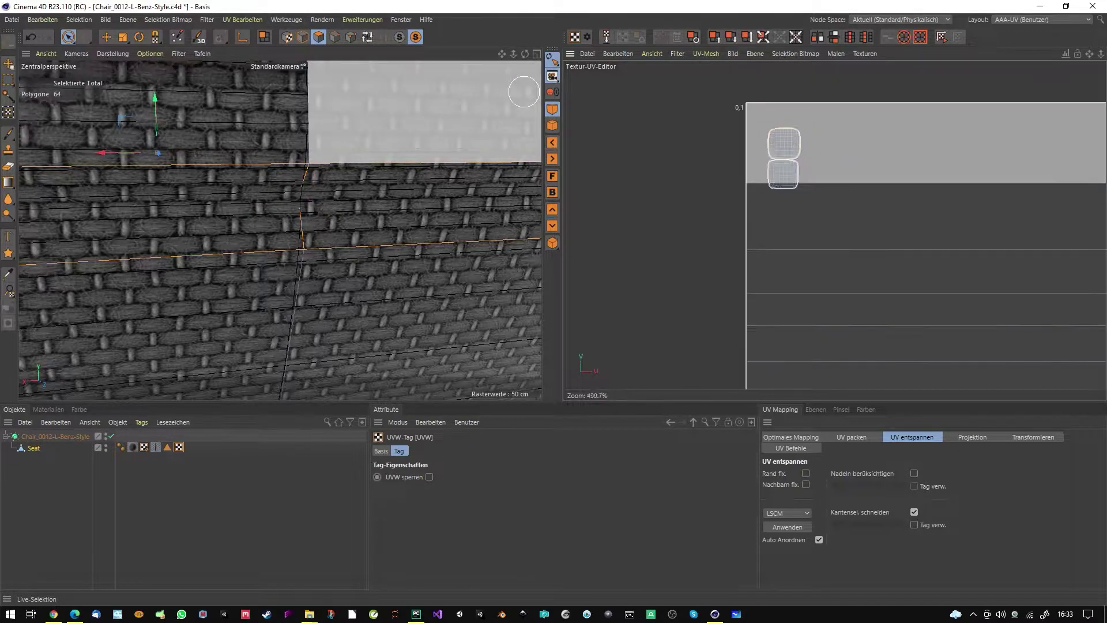
pyautogui.press('e')
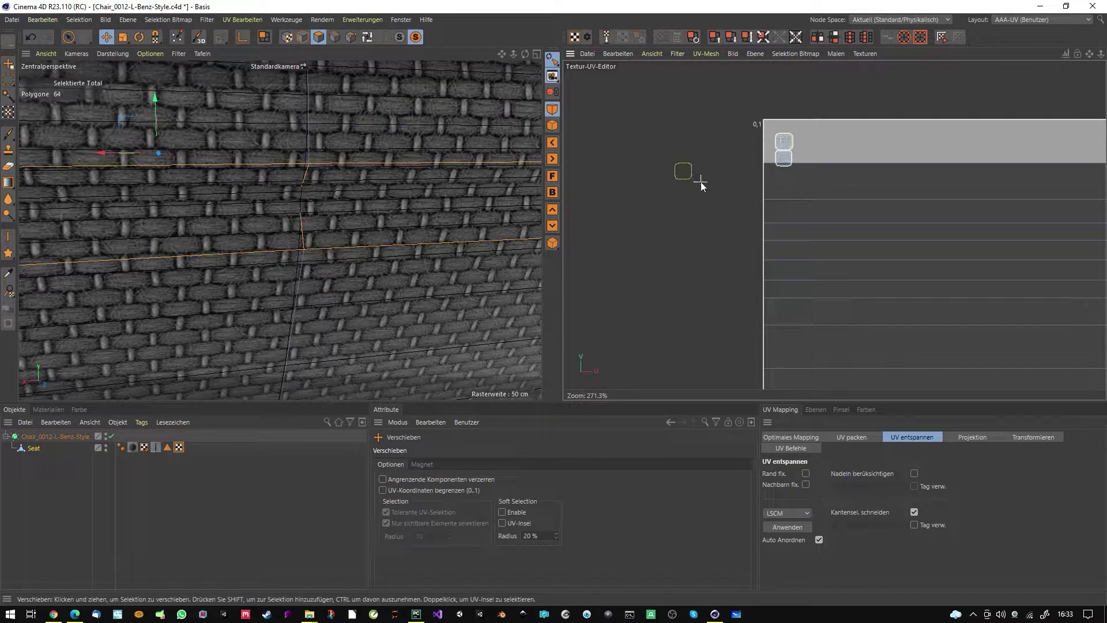
pyautogui.scroll(-4, 703, 183)
pyautogui.keyDown('alt'); pyautogui.moveTo(707, 183); pyautogui.dragTo(713, 114, button='middle'); pyautogui.keyUp('alt')
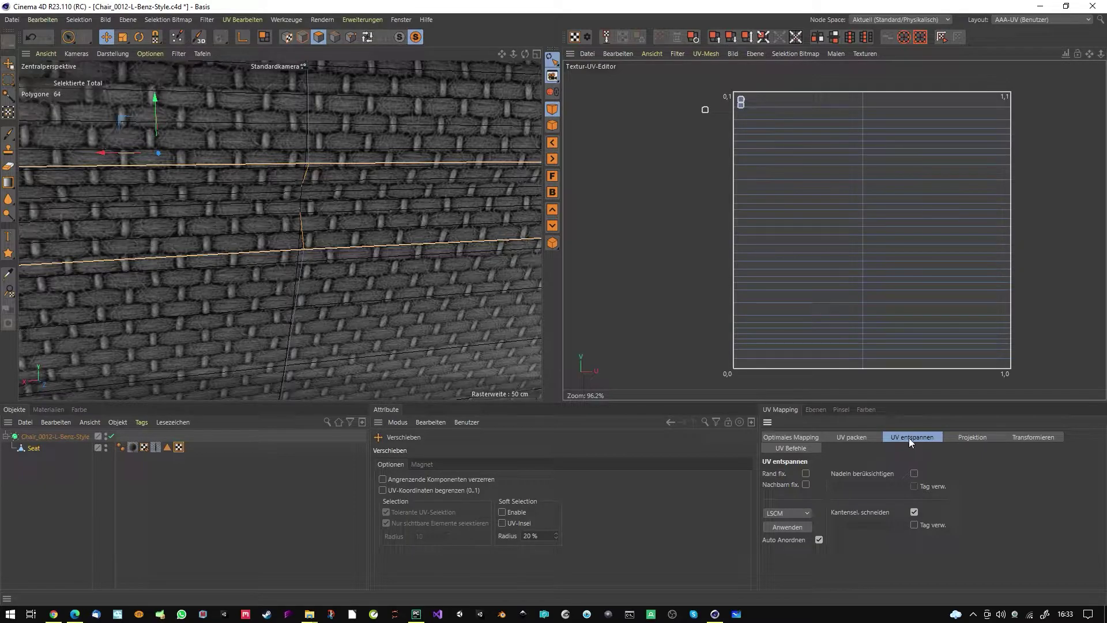
pyautogui.click(807, 526)
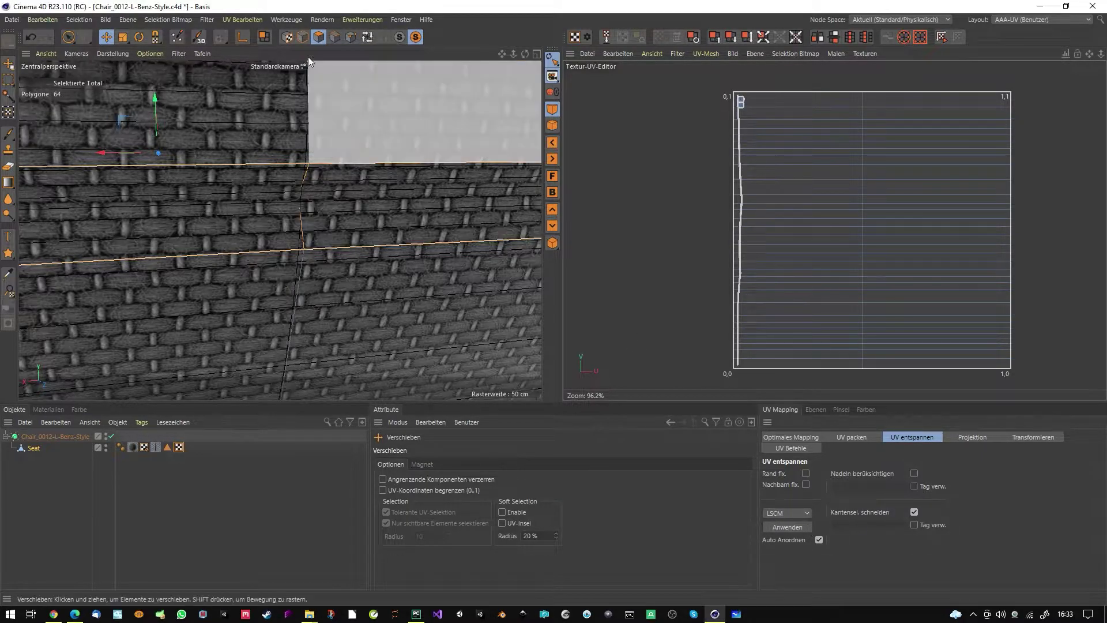
pyautogui.click(249, 19)
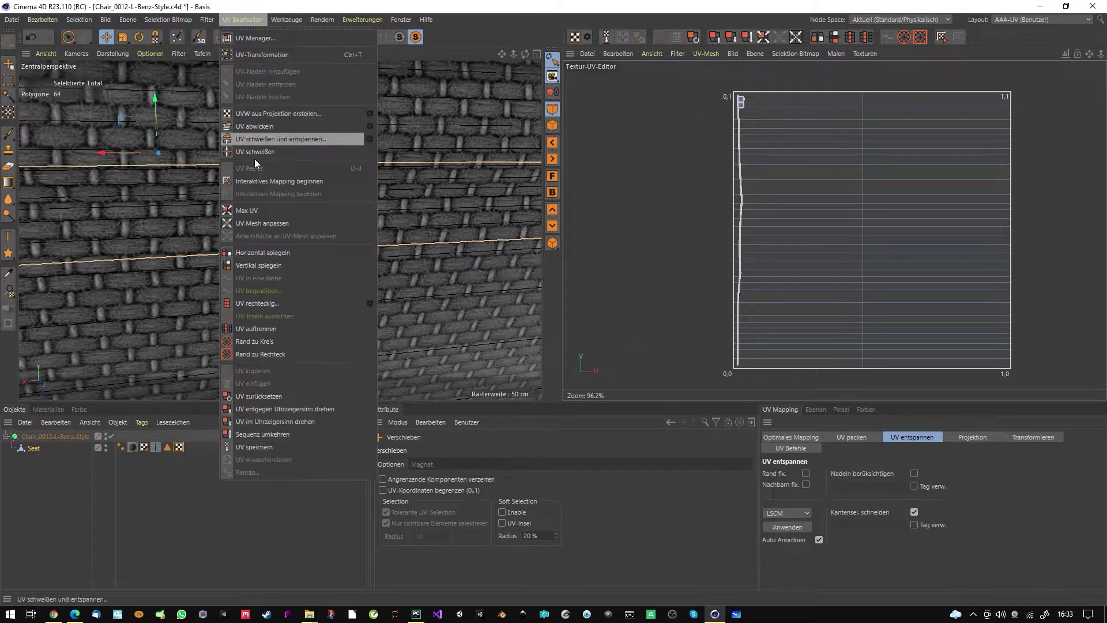
# - Fit the seam strip's UVs to the full 0–1 square, mirror them horizontally, then select Polygon-Auswahl.1
pyautogui.click(262, 301)
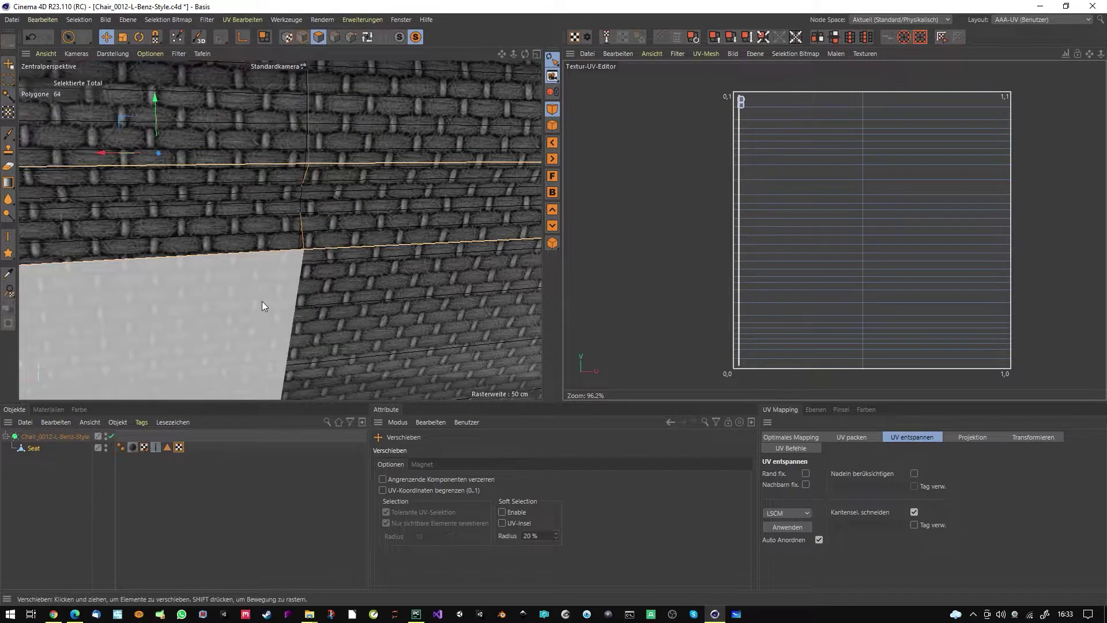
pyautogui.click(795, 38)
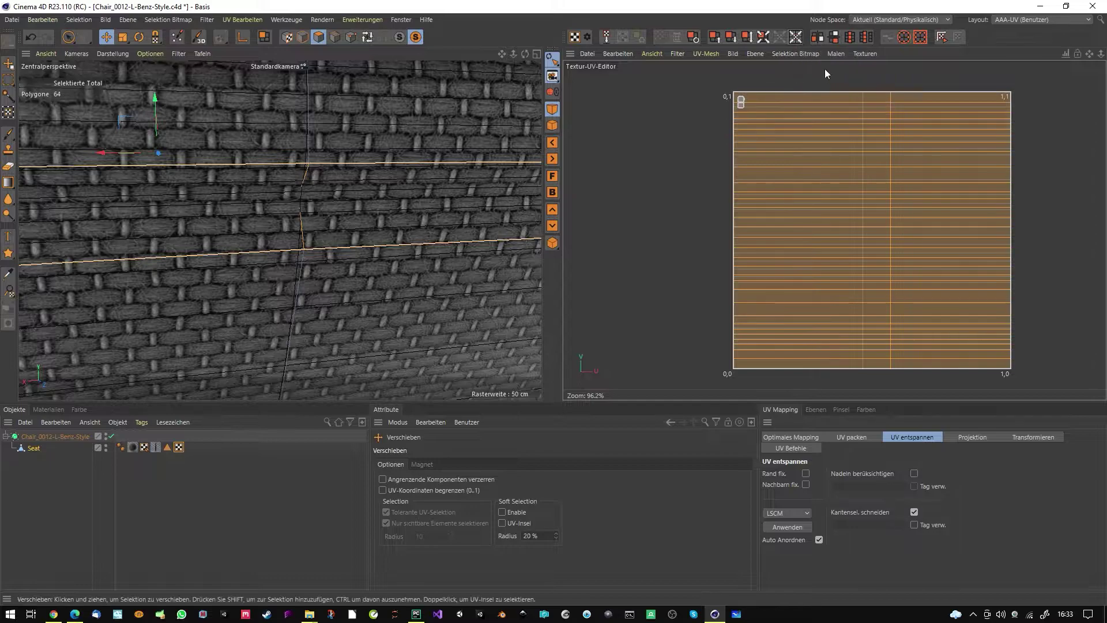
pyautogui.click(817, 38)
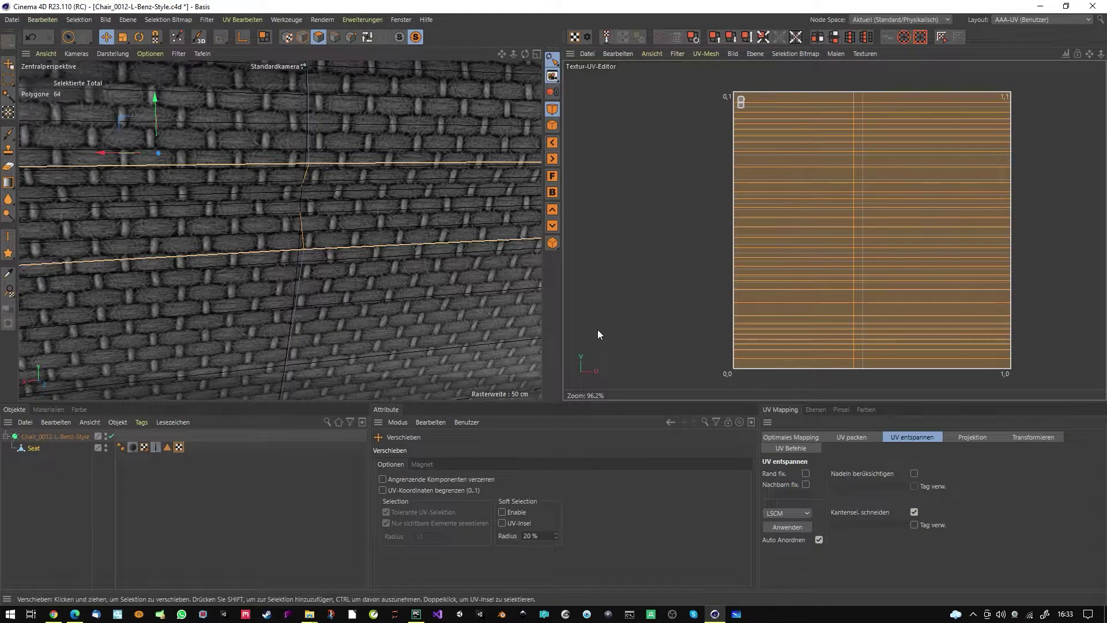
pyautogui.click(167, 448)
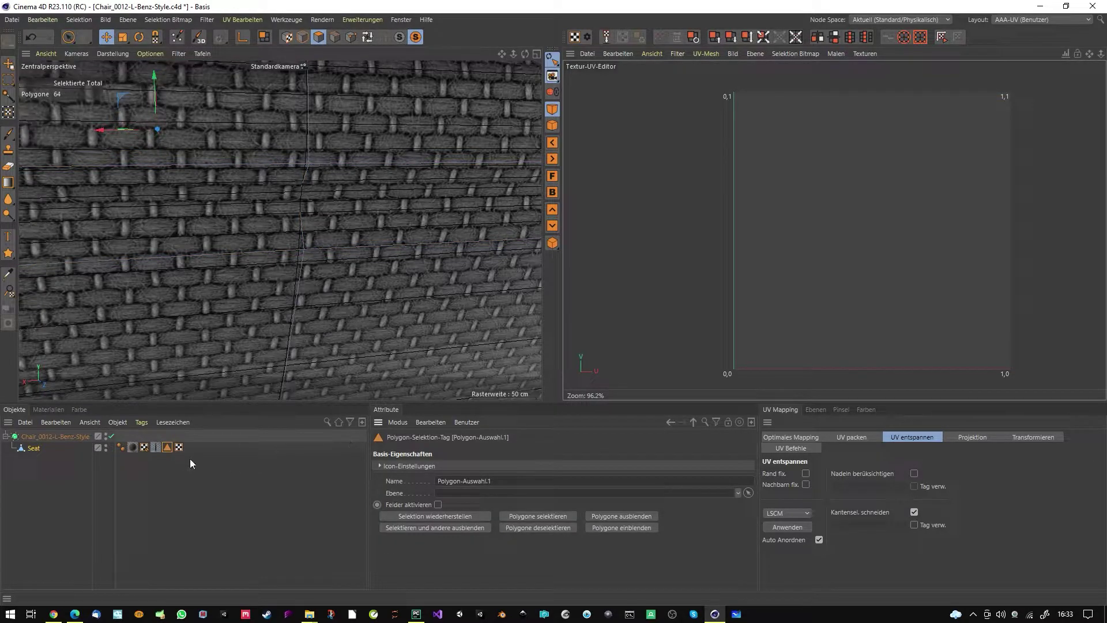
# - Select the seam strip's whole connected UV island in the UV editor
pyautogui.click(178, 448)
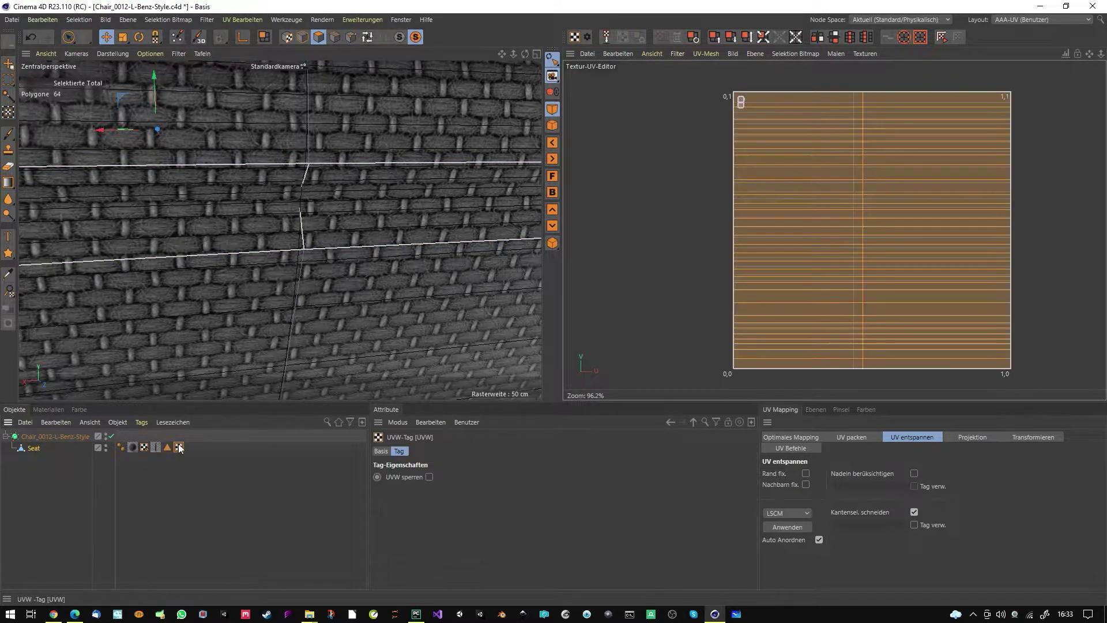
pyautogui.click(81, 43)
pyautogui.click(761, 252)
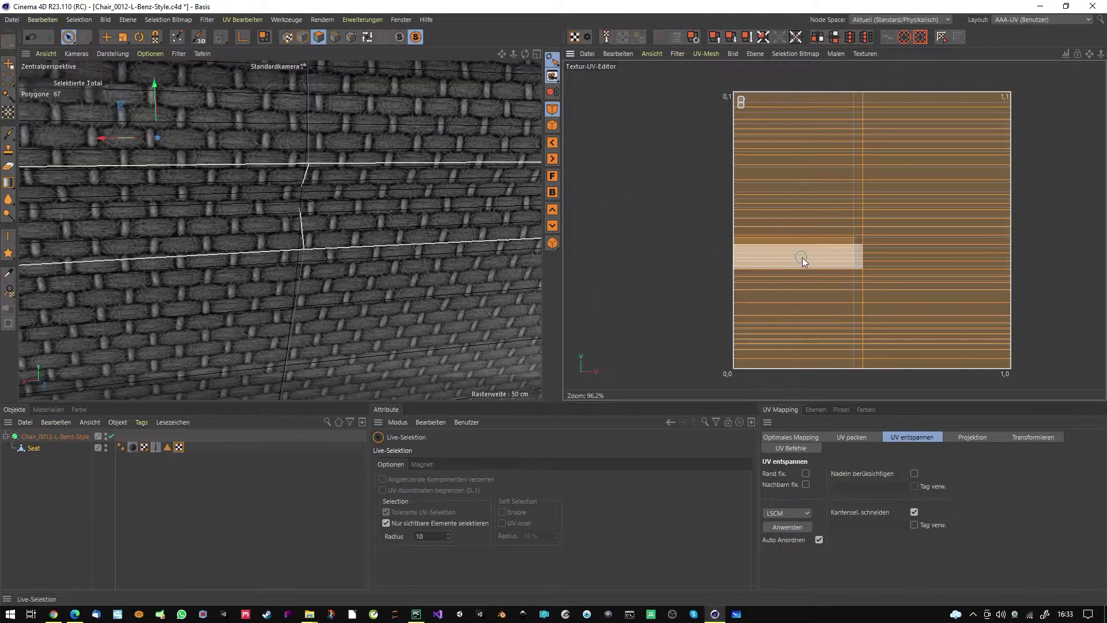
pyautogui.doubleClick(818, 263)
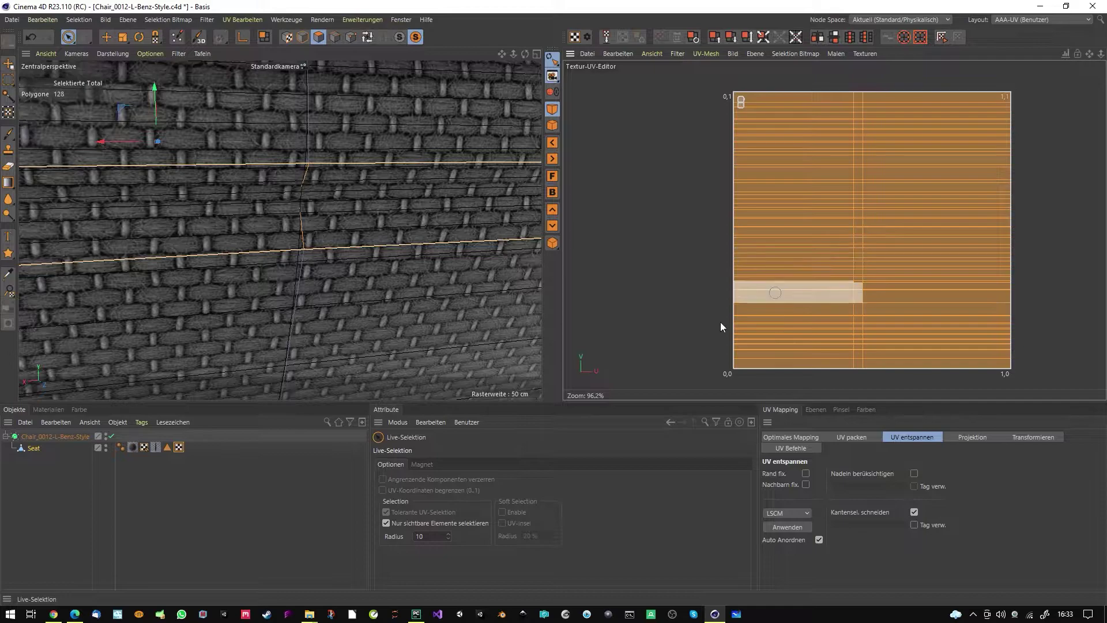
# - Freeze the current polygon selection into the stored selection with Selektion einfrieren
pyautogui.click(168, 448)
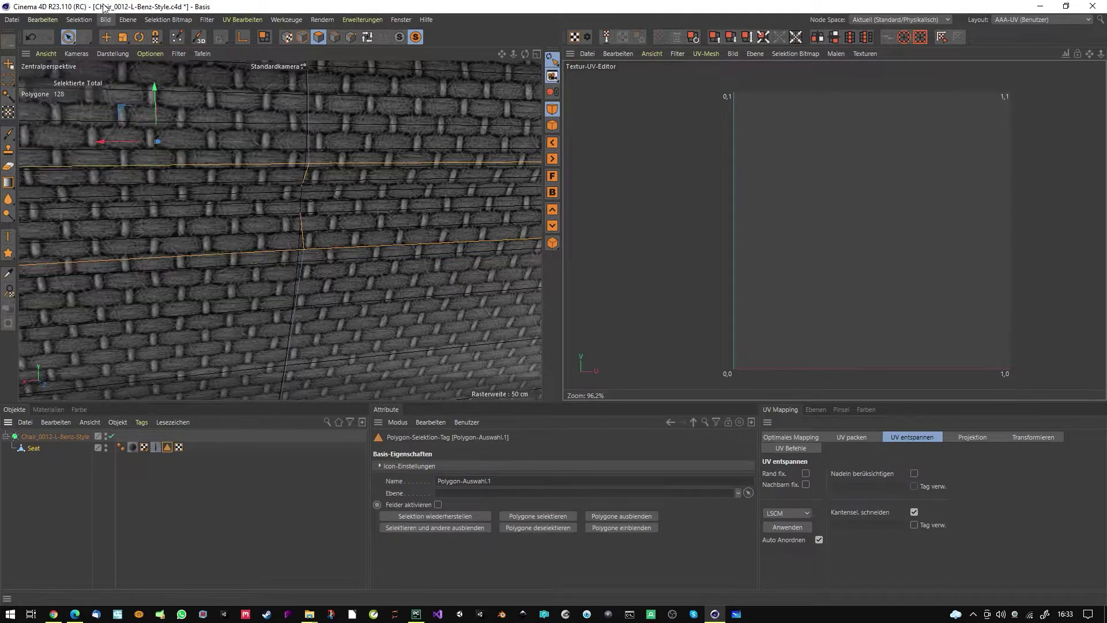
pyautogui.click(79, 20)
pyautogui.moveTo(135, 21)
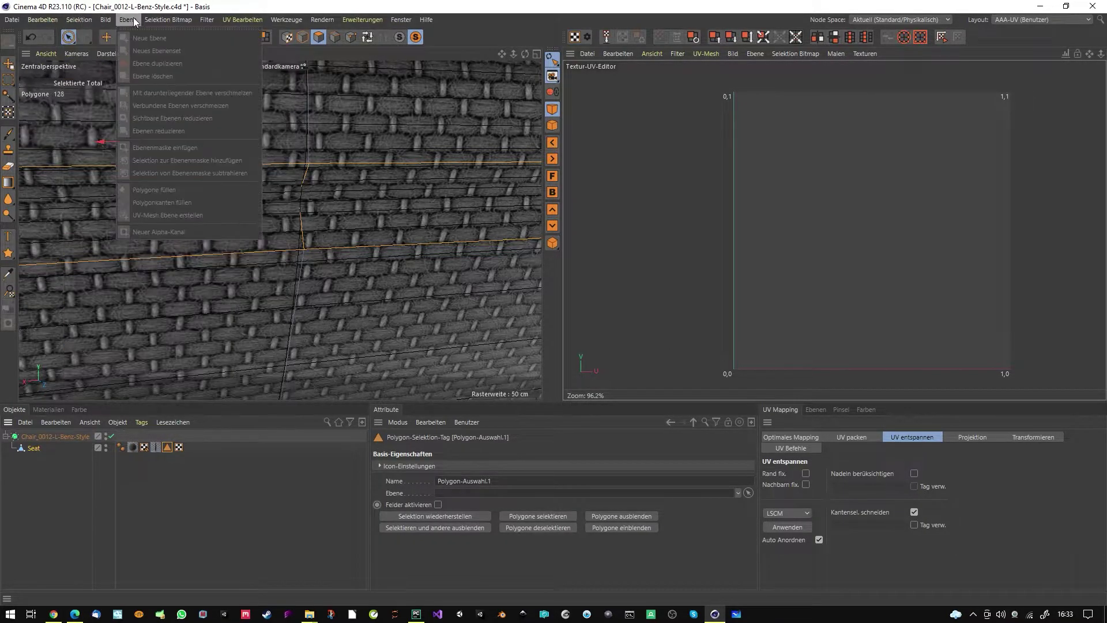
pyautogui.moveTo(79, 19)
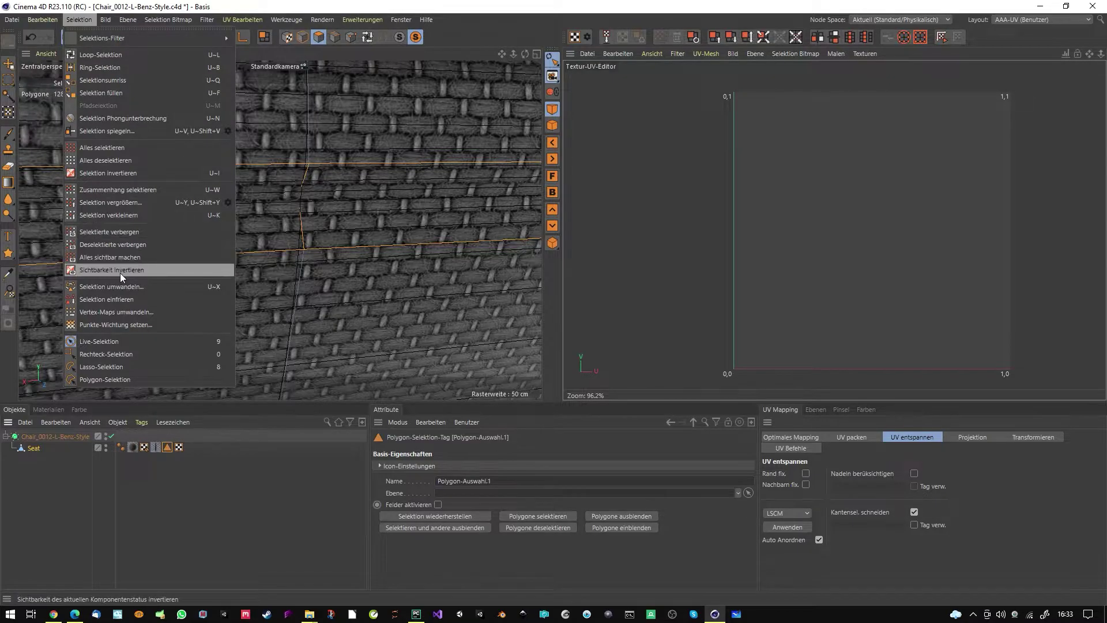
pyautogui.click(132, 300)
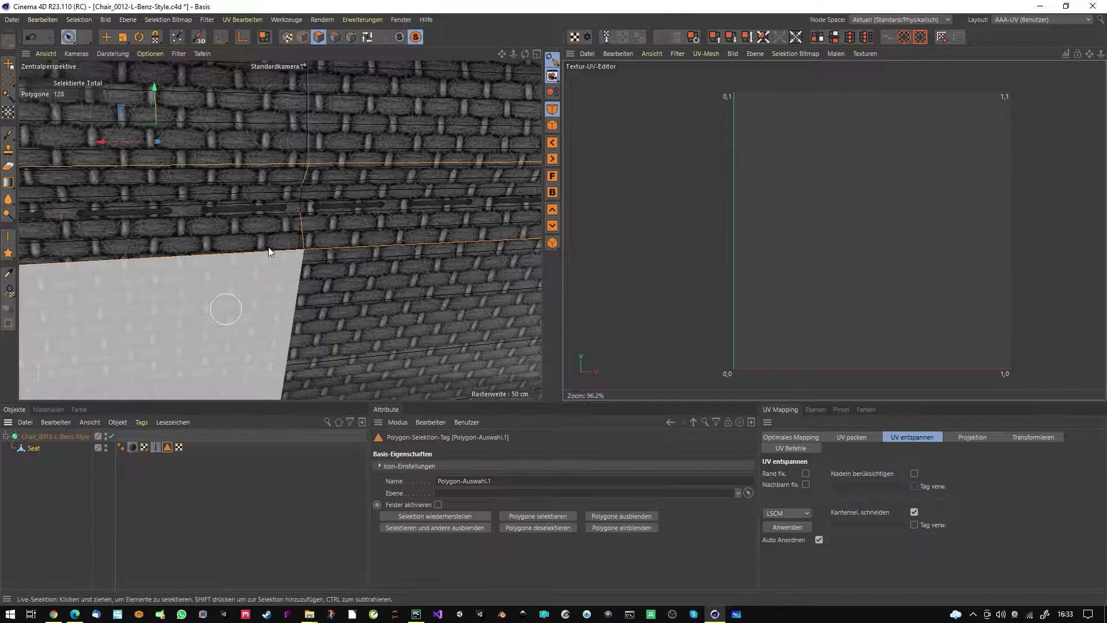
pyautogui.scroll(-4, 307, 237)
# - Switch the interface to the Standard (Benutzer) layout
pyautogui.scroll(3, 343, 188)
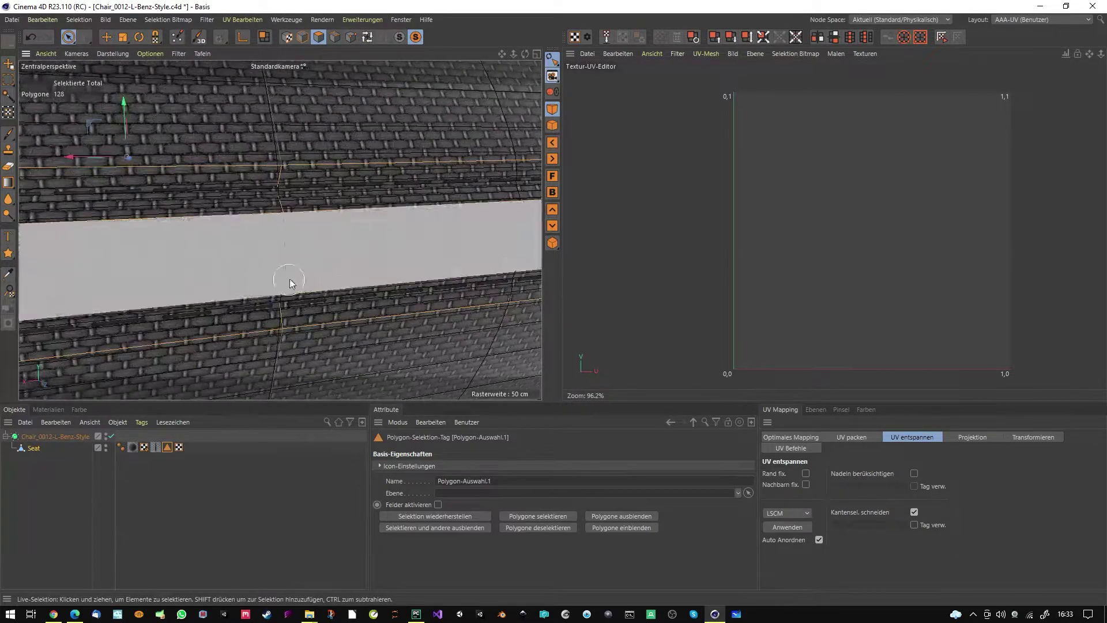
pyautogui.scroll(4, 296, 292)
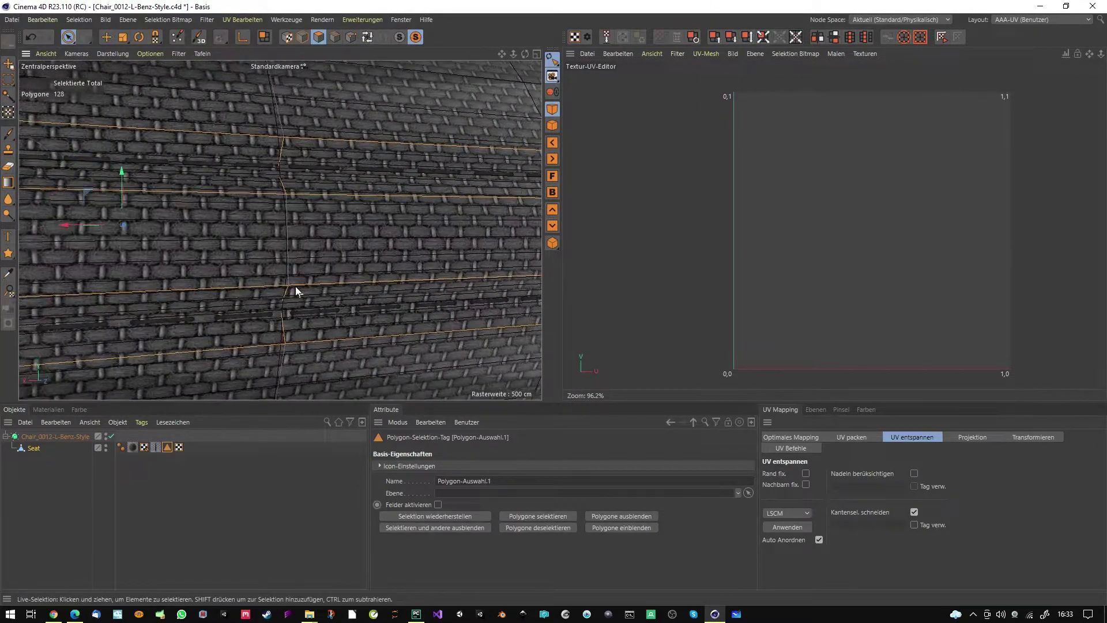
pyautogui.scroll(5, 281, 320)
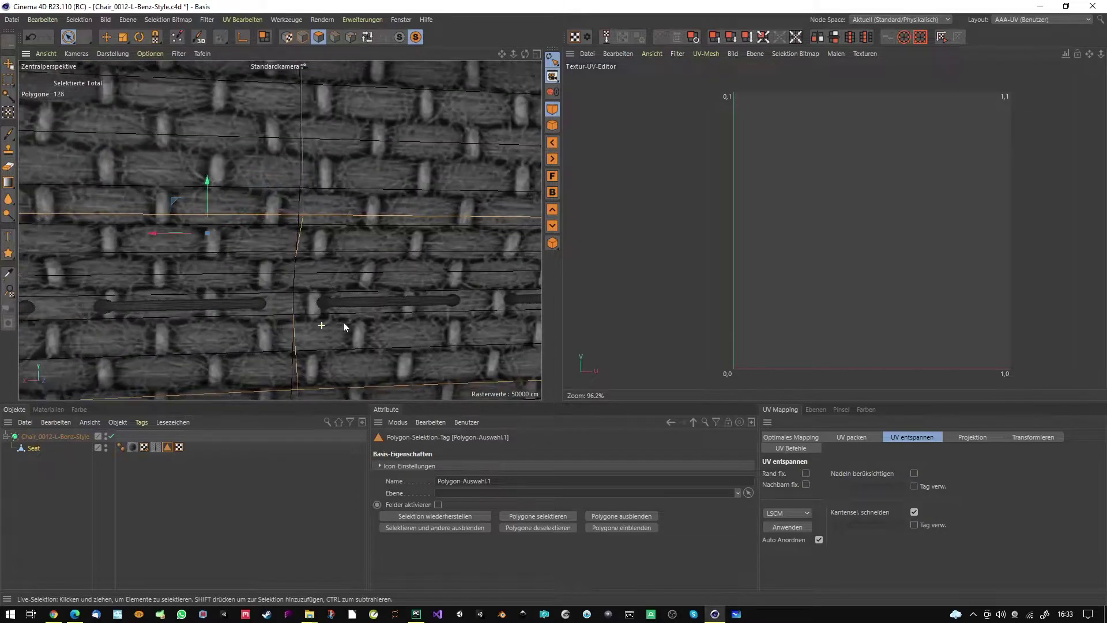
pyautogui.scroll(-10, 348, 319)
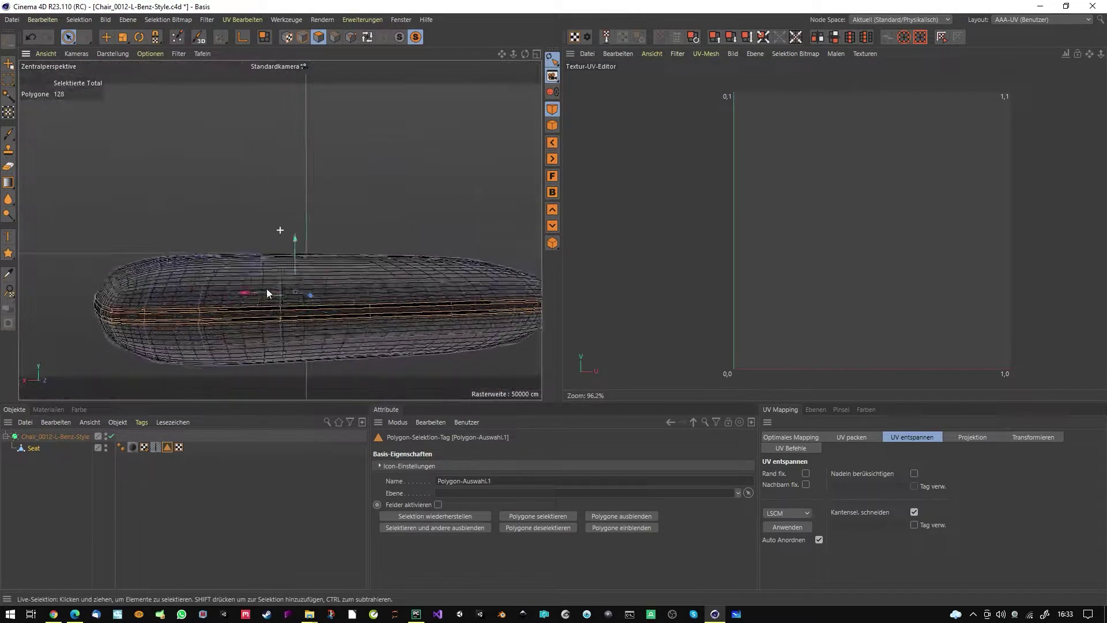
pyautogui.click(1014, 20)
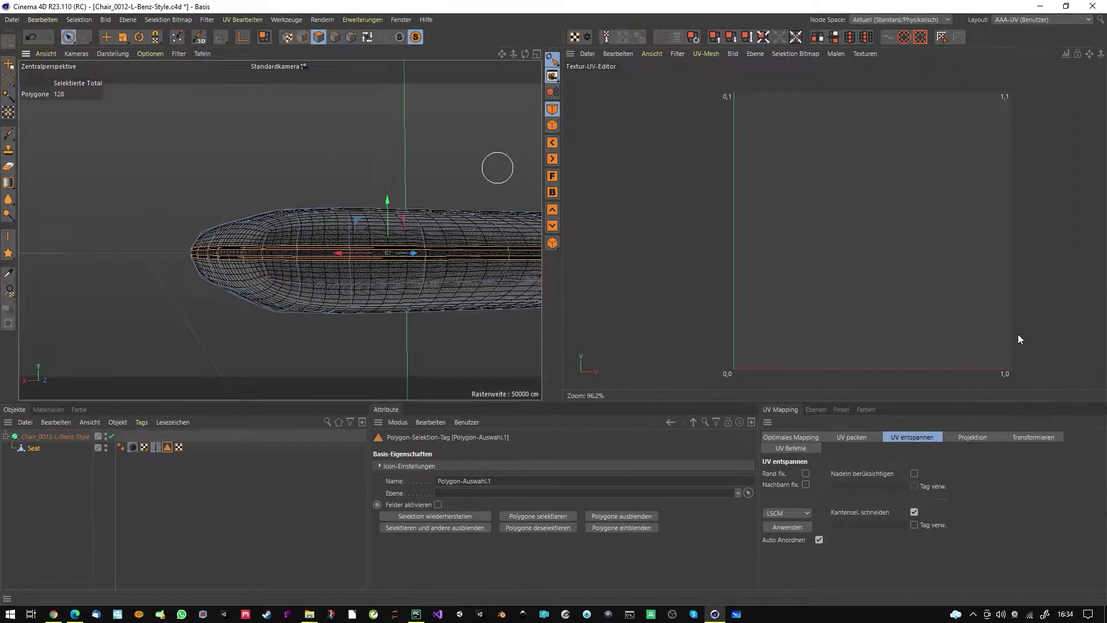
pyautogui.click(1017, 336)
# - Close in on the seat cushion's seam strip and test-render the view
pyautogui.scroll(3, 469, 329)
pyautogui.keyDown('alt'); pyautogui.moveTo(523, 345); pyautogui.dragTo(433, 334); pyautogui.keyUp('alt')
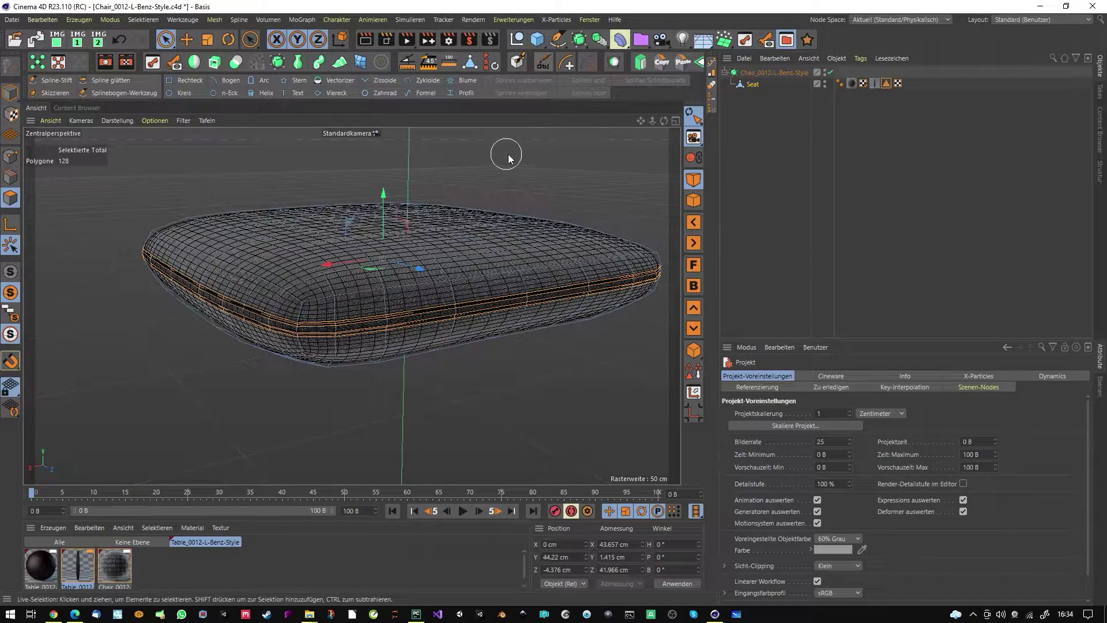
pyautogui.moveTo(312, 343)
pyautogui.mouseDown()
pyautogui.moveTo(403, 326)
pyautogui.moveTo(362, 345)
pyautogui.mouseUp()
pyautogui.keyDown('alt'); pyautogui.moveTo(362, 345); pyautogui.dragTo(514, 293, button='right'); pyautogui.keyUp('alt')
pyautogui.keyDown('alt'); pyautogui.moveTo(498, 289); pyautogui.dragTo(433, 300); pyautogui.keyUp('alt')
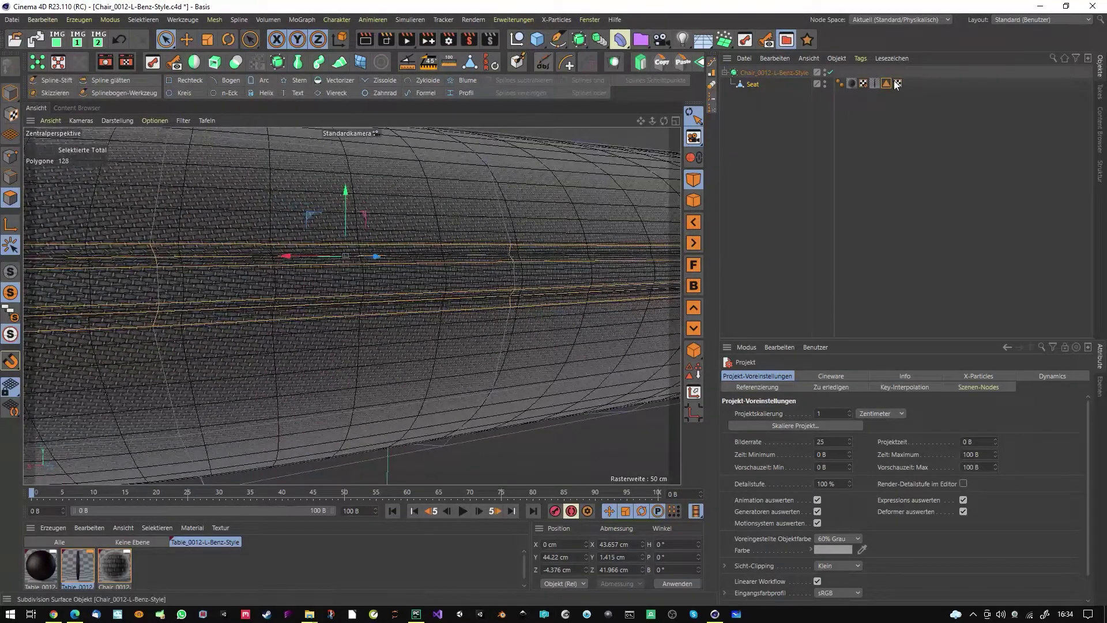
pyautogui.moveTo(408, 268)
pyautogui.keyDown('alt'); pyautogui.mouseDown(button='right')
pyautogui.moveTo(432, 266)
pyautogui.moveTo(439, 223)
pyautogui.moveTo(450, 223)
pyautogui.moveTo(407, 235)
pyautogui.moveTo(415, 240)
pyautogui.moveTo(392, 254)
pyautogui.mouseUp(button='right'); pyautogui.keyUp('alt')
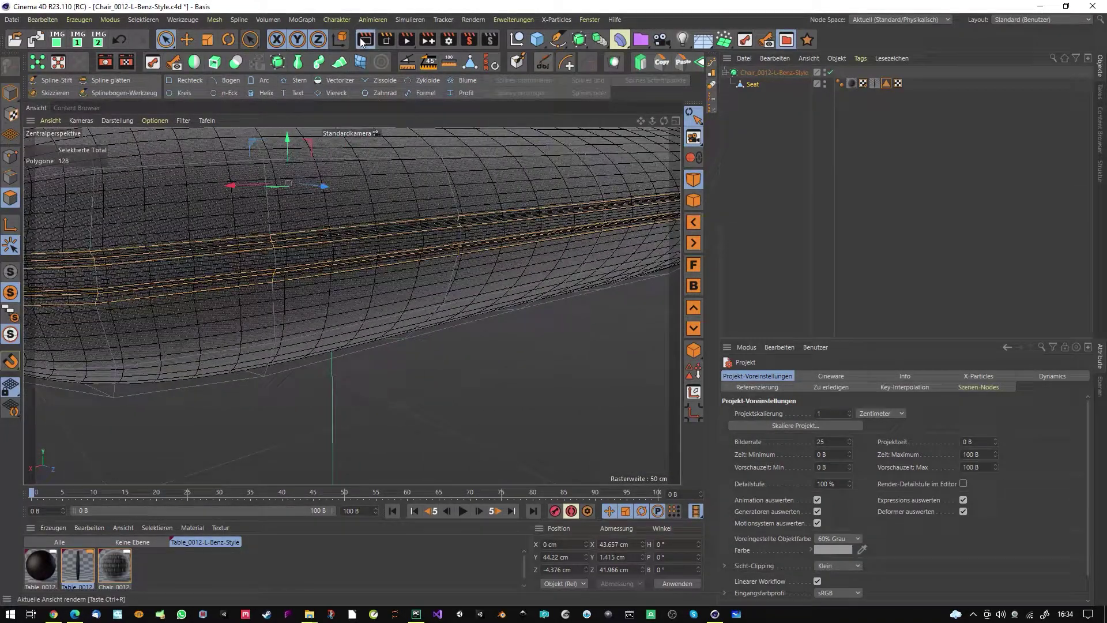
pyautogui.click(363, 40)
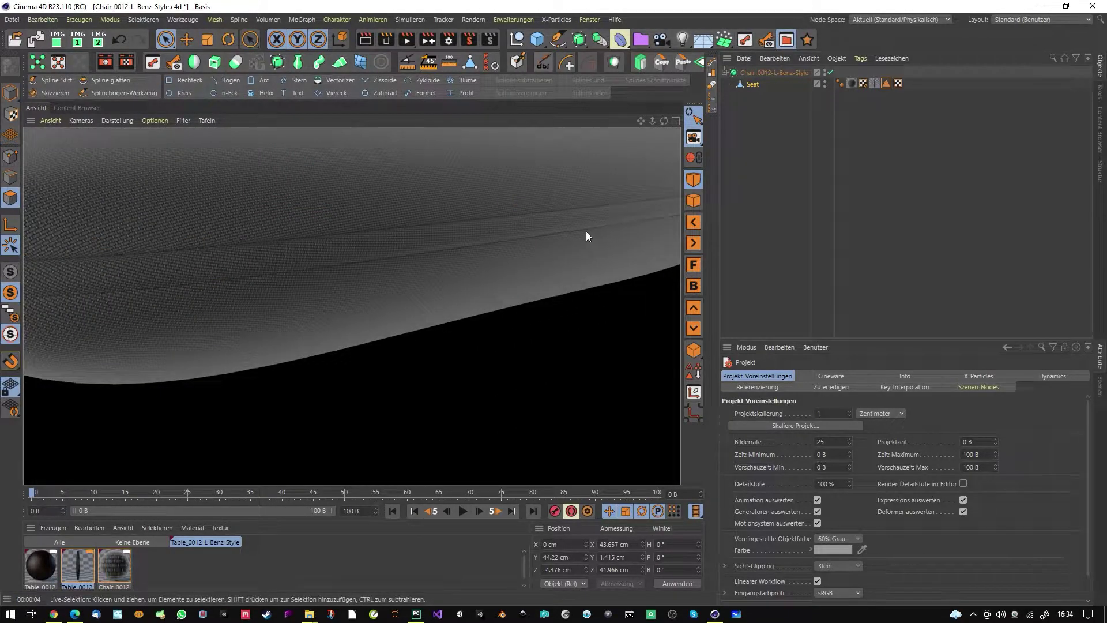
pyautogui.click(534, 234)
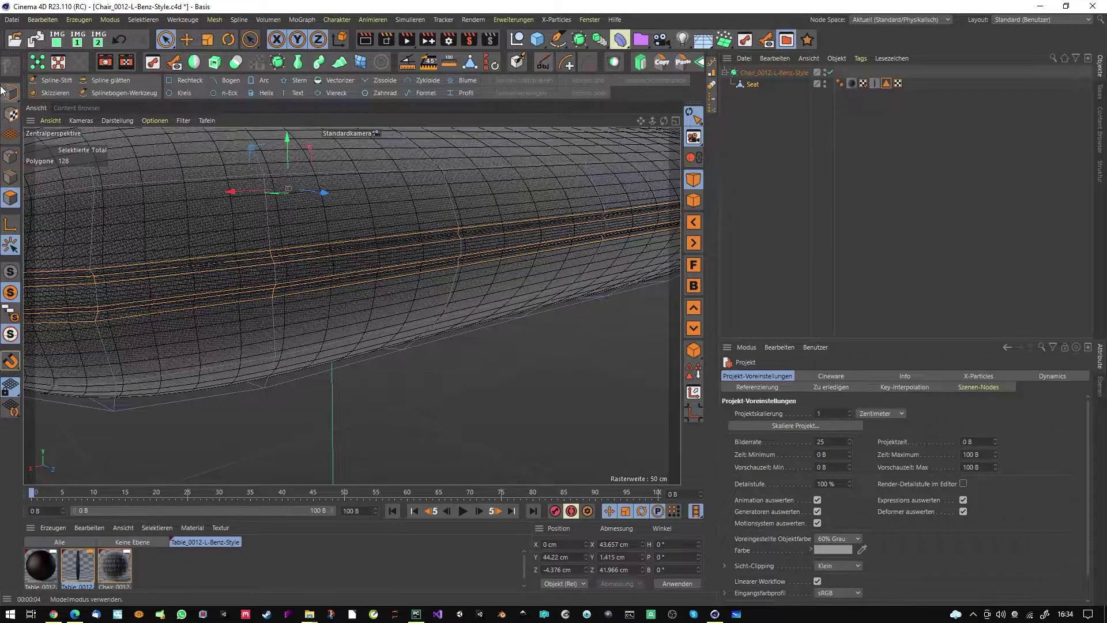
# - Open Chair_0009-L-Benz-600-Style_2.c4d from the chair folder
pyautogui.click(15, 39)
pyautogui.click(241, 279)
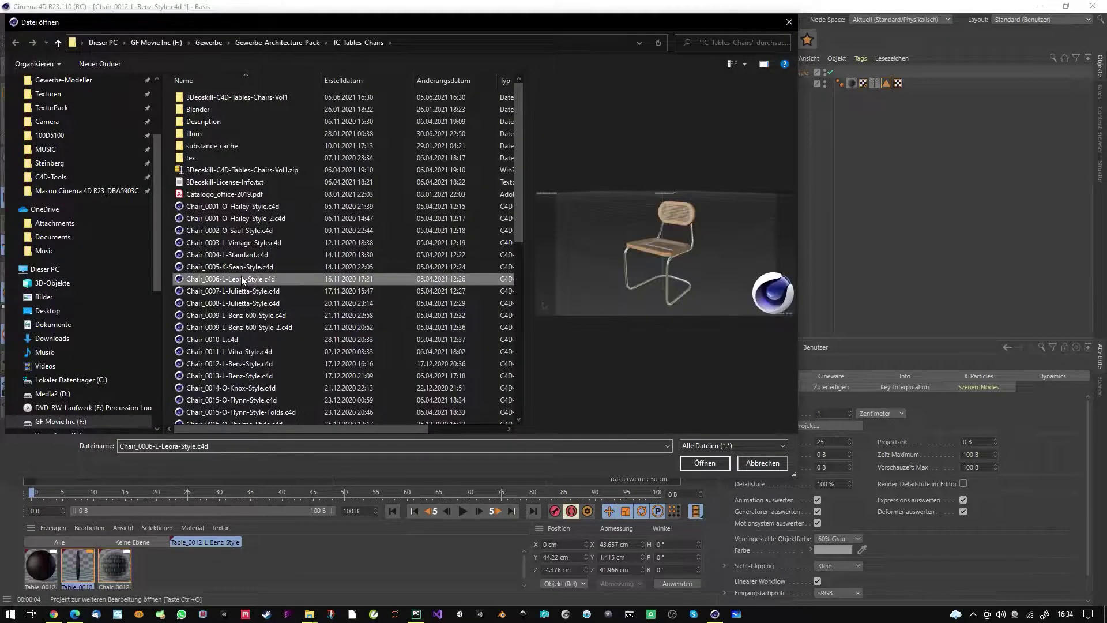
pyautogui.click(236, 316)
pyautogui.click(237, 328)
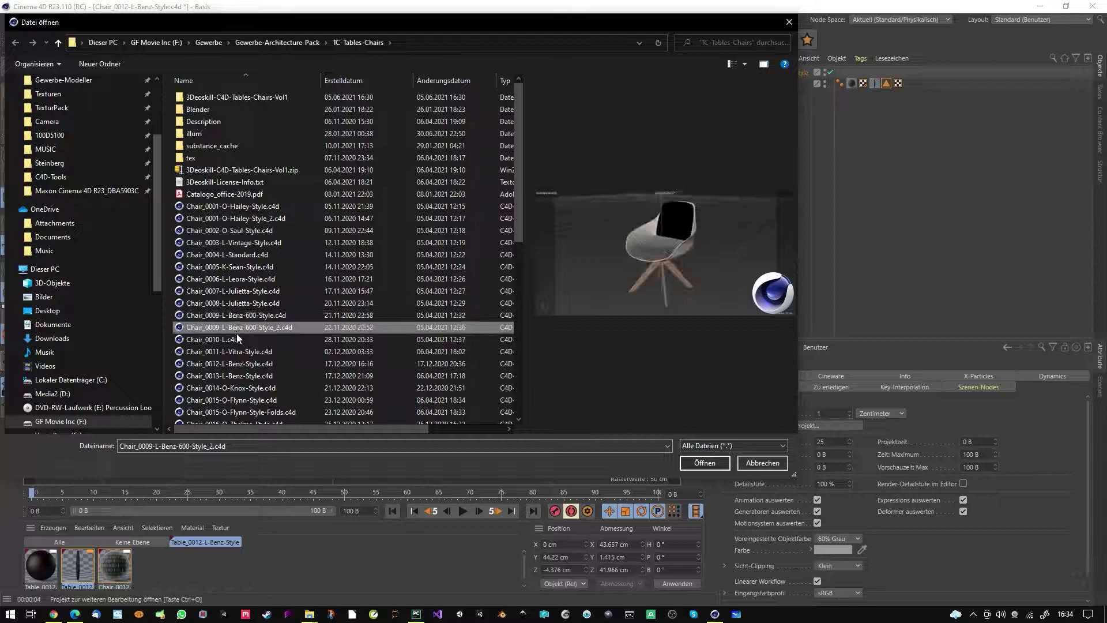
pyautogui.click(230, 340)
pyautogui.click(233, 329)
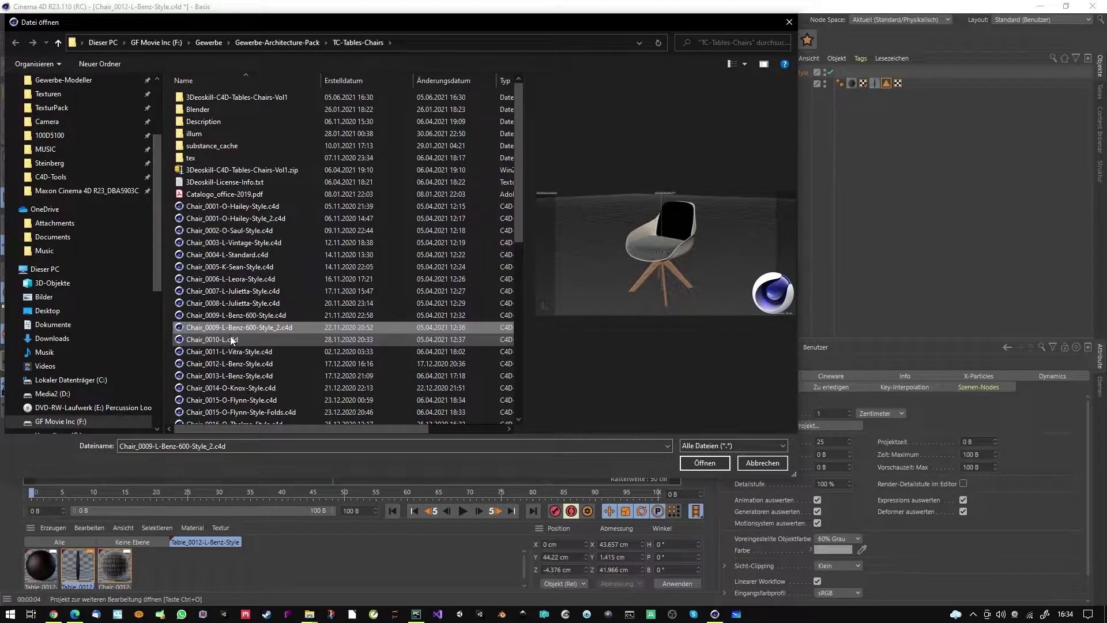
pyautogui.click(704, 464)
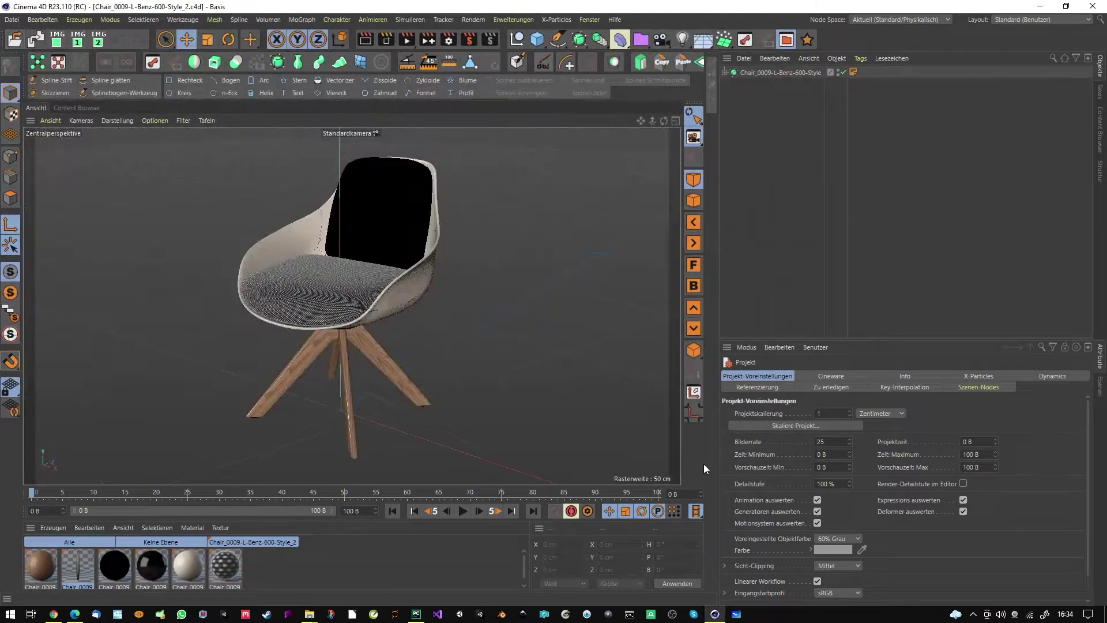
# - Set the renderer to Physikalisch in Render Settings
pyautogui.keyDown('alt'); pyautogui.moveTo(493, 343); pyautogui.dragTo(360, 328); pyautogui.keyUp('alt')
pyautogui.scroll(5, 359, 327)
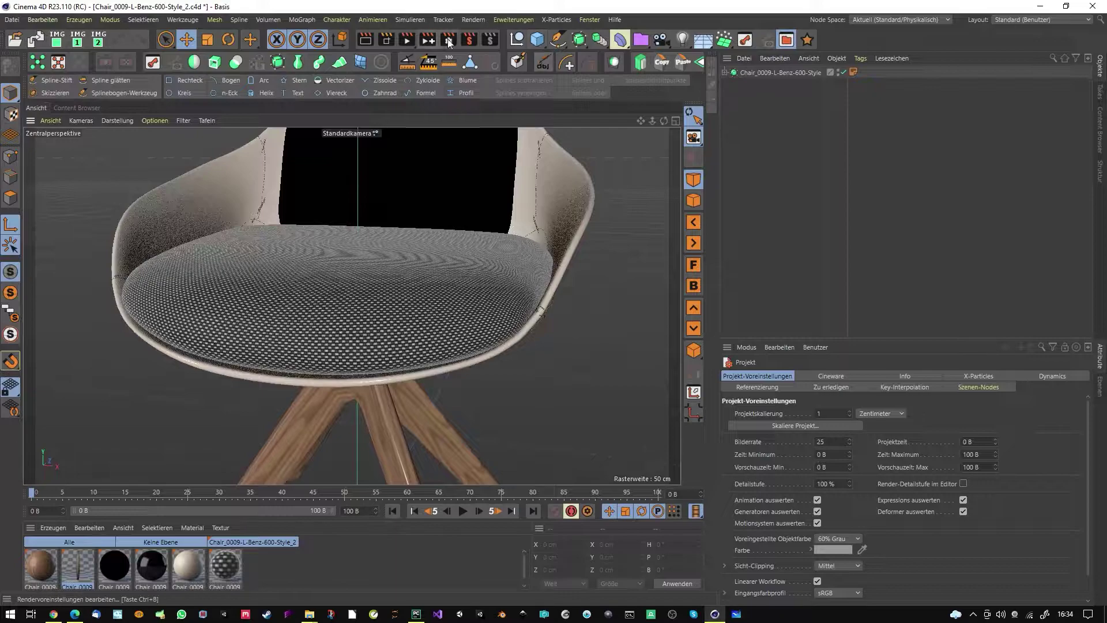
pyautogui.click(448, 39)
pyautogui.click(479, 61)
pyautogui.click(483, 84)
pyautogui.click(1093, 29)
# - Expand the chair in the Object Manager to list its parts and select Seat-Back
pyautogui.scroll(-6, 463, 260)
pyautogui.keyDown('alt'); pyautogui.moveTo(427, 267); pyautogui.dragTo(404, 259); pyautogui.keyUp('alt')
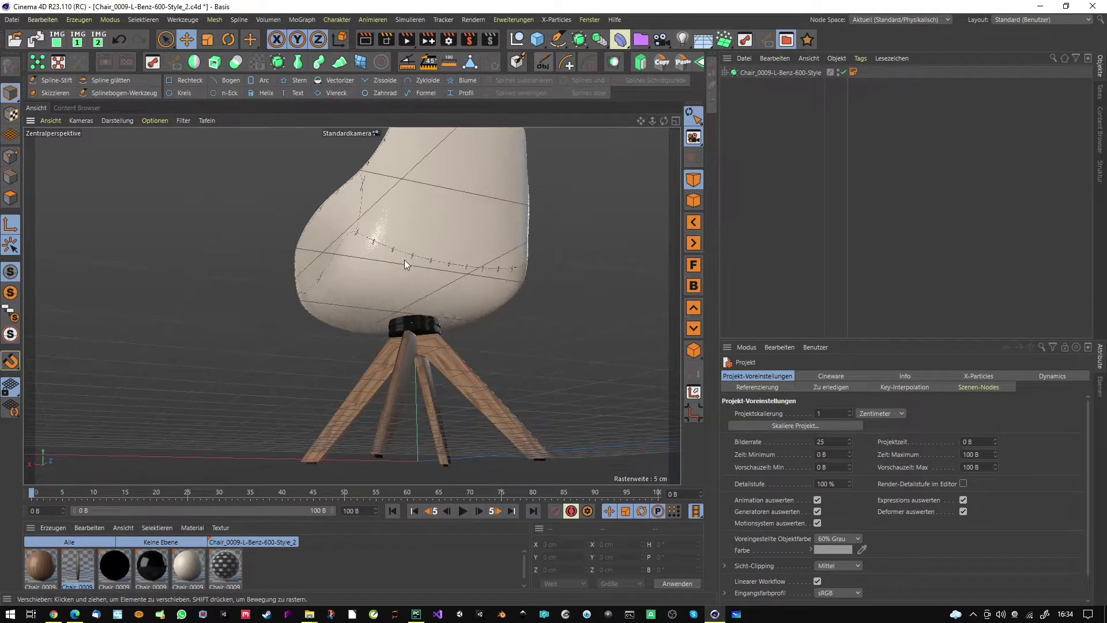
pyautogui.scroll(6, 374, 247)
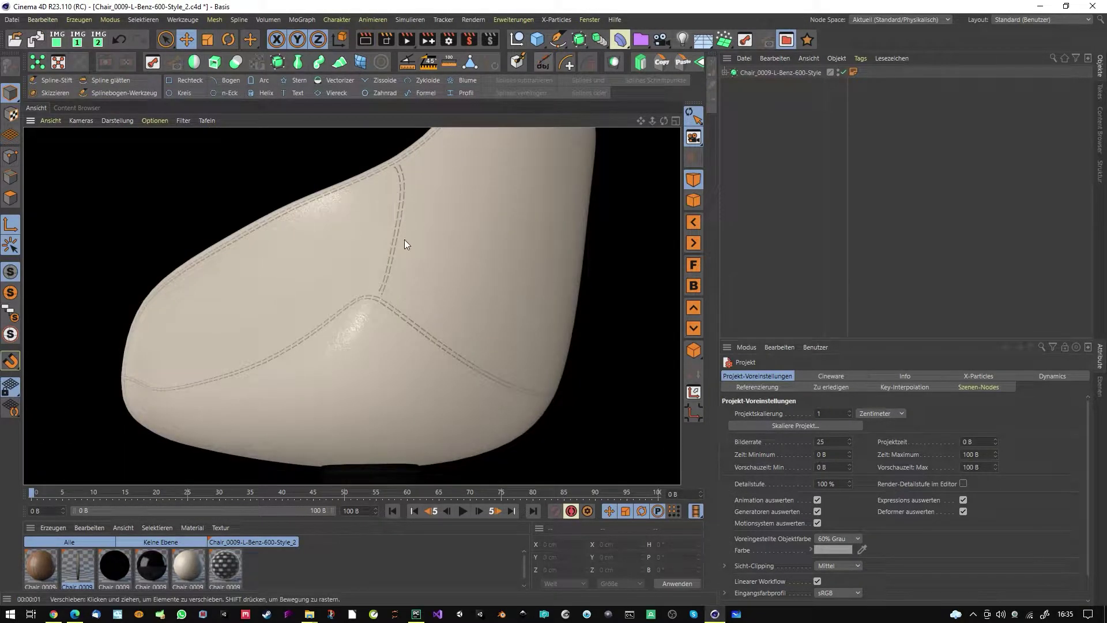
pyautogui.keyDown('alt'); pyautogui.moveTo(371, 288); pyautogui.dragTo(416, 288); pyautogui.keyUp('alt')
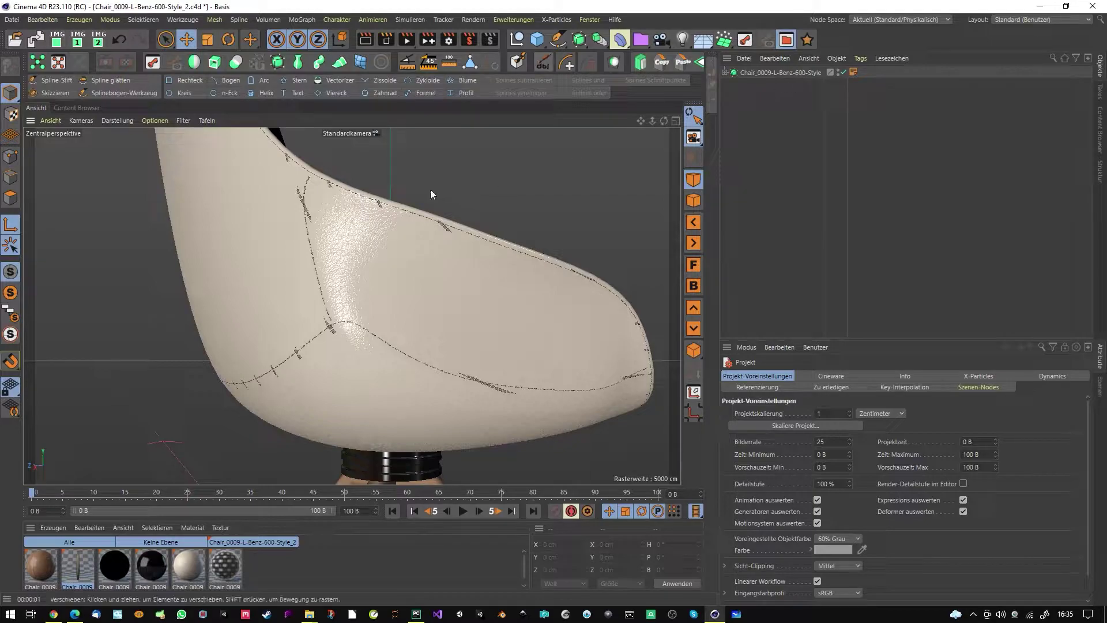
pyautogui.click(755, 72)
pyautogui.click(724, 73)
pyautogui.click(768, 130)
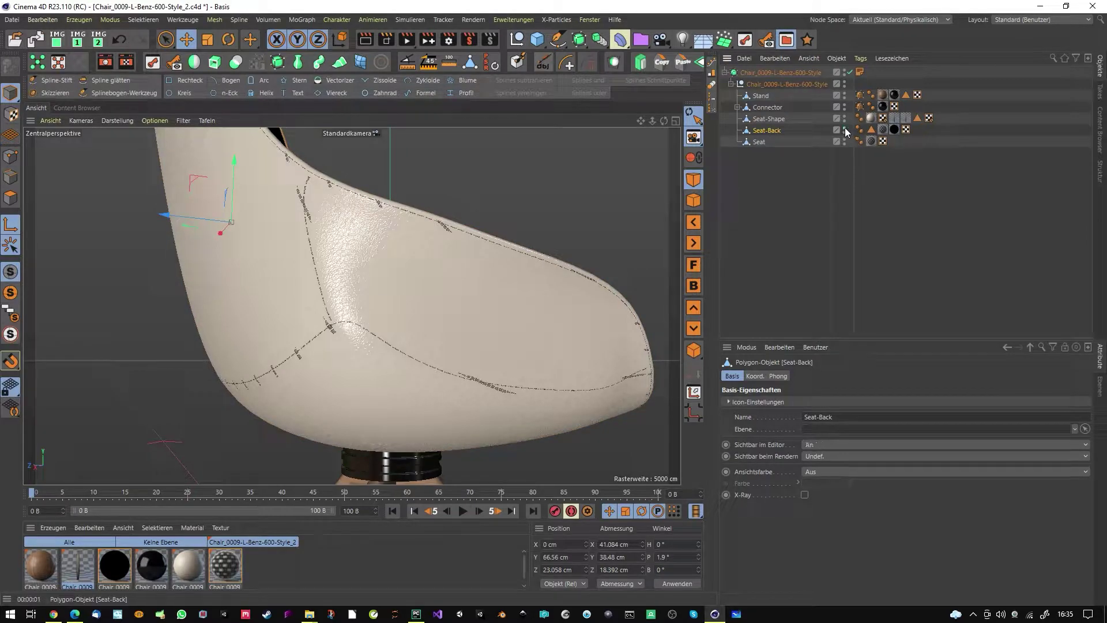
# - Select Seat-Shape and display it as Gouraud shading with wireframe lines
pyautogui.click(775, 120)
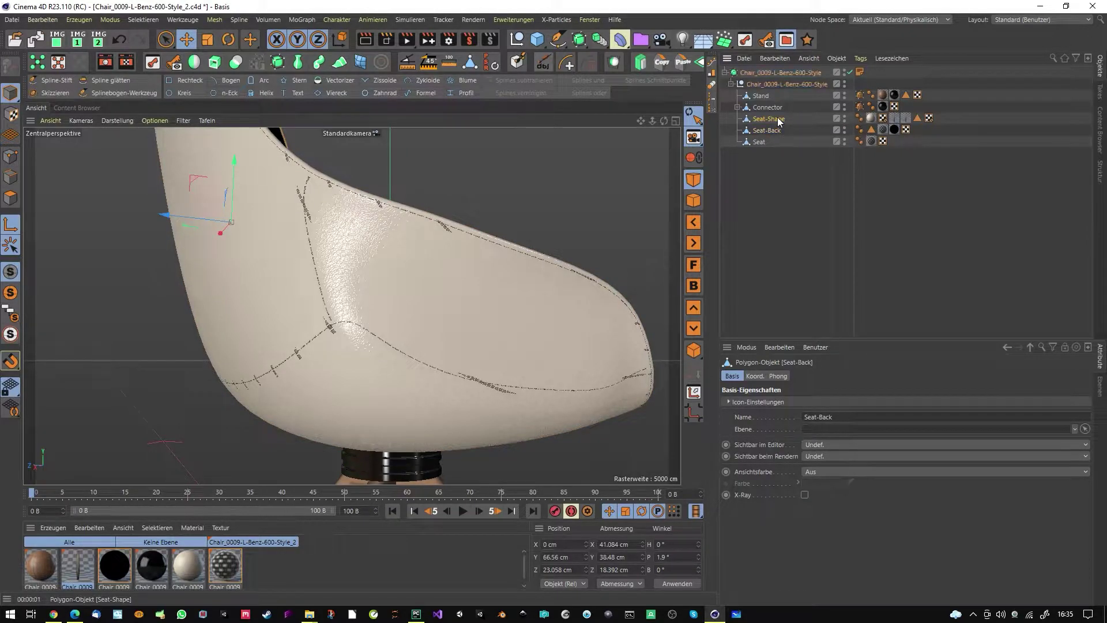
pyautogui.click(109, 123)
pyautogui.click(134, 152)
pyautogui.scroll(5, 313, 307)
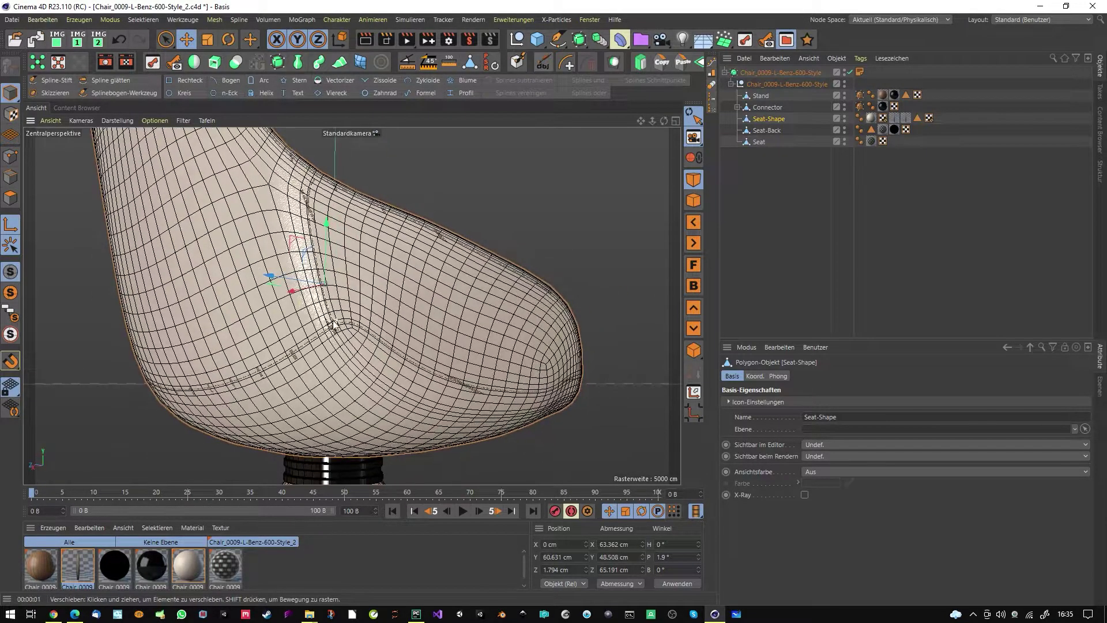
pyautogui.keyDown('alt'); pyautogui.moveTo(332, 263); pyautogui.dragTo(328, 245); pyautogui.keyUp('alt')
pyautogui.moveTo(327, 162); pyautogui.dragTo(324, 184)
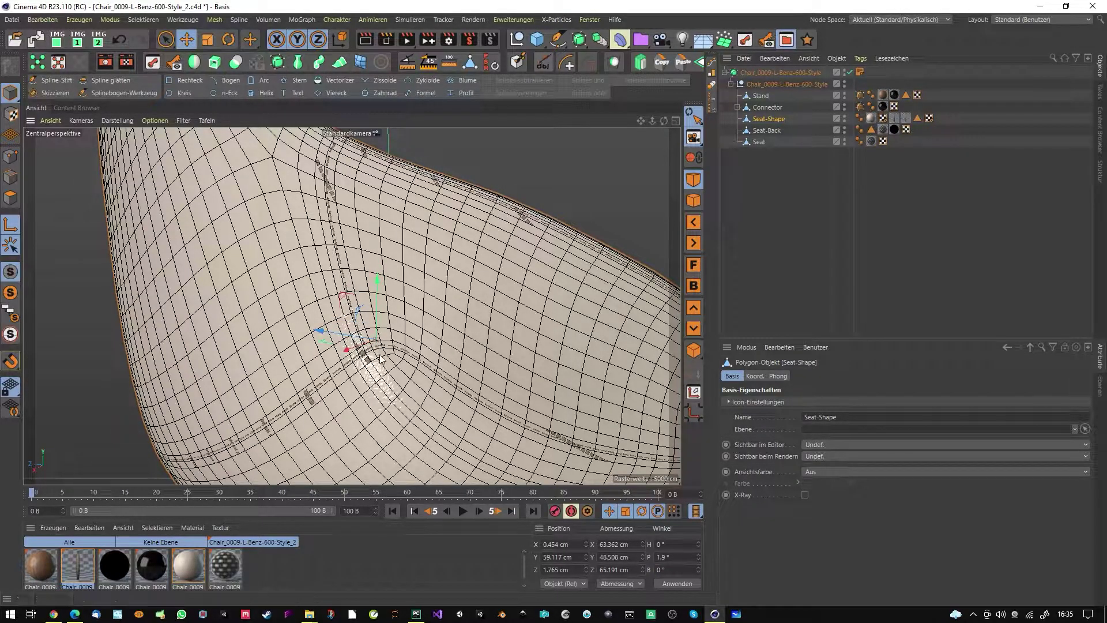
pyautogui.keyDown('alt'); pyautogui.moveTo(376, 353); pyautogui.dragTo(382, 371); pyautogui.keyUp('alt')
pyautogui.keyDown('alt'); pyautogui.moveTo(449, 417); pyautogui.dragTo(406, 324, button='middle'); pyautogui.keyUp('alt')
pyautogui.keyDown('alt'); pyautogui.moveTo(406, 328); pyautogui.dragTo(346, 302); pyautogui.keyUp('alt')
pyautogui.scroll(10, 346, 302)
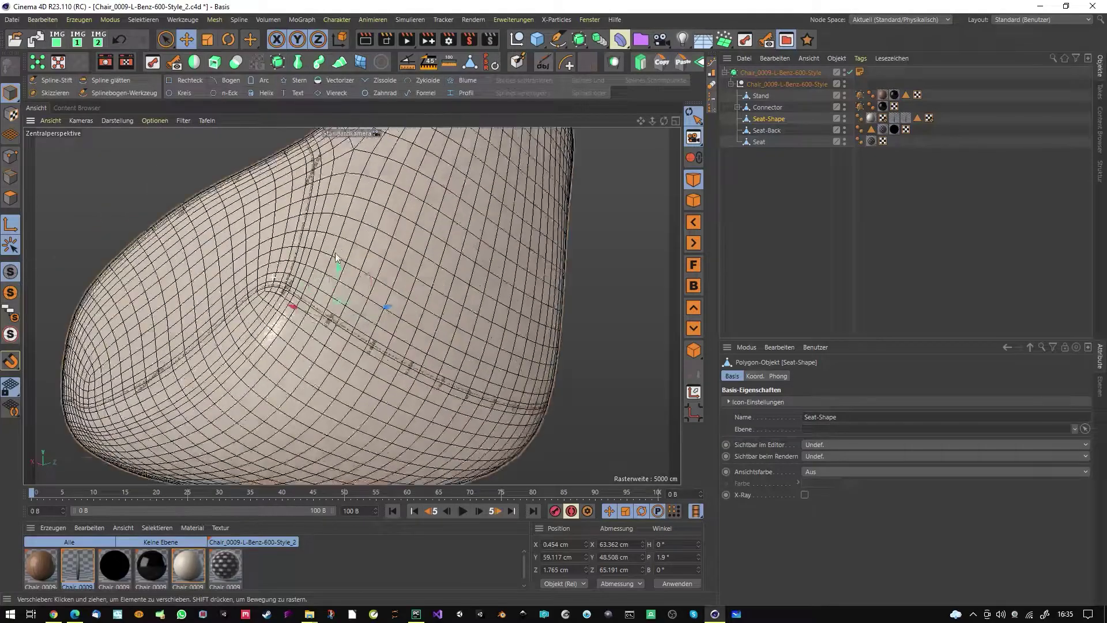
# - Render the seat close-up and show the Seat-Shape UVW-Stitches tag properties
pyautogui.click(373, 42)
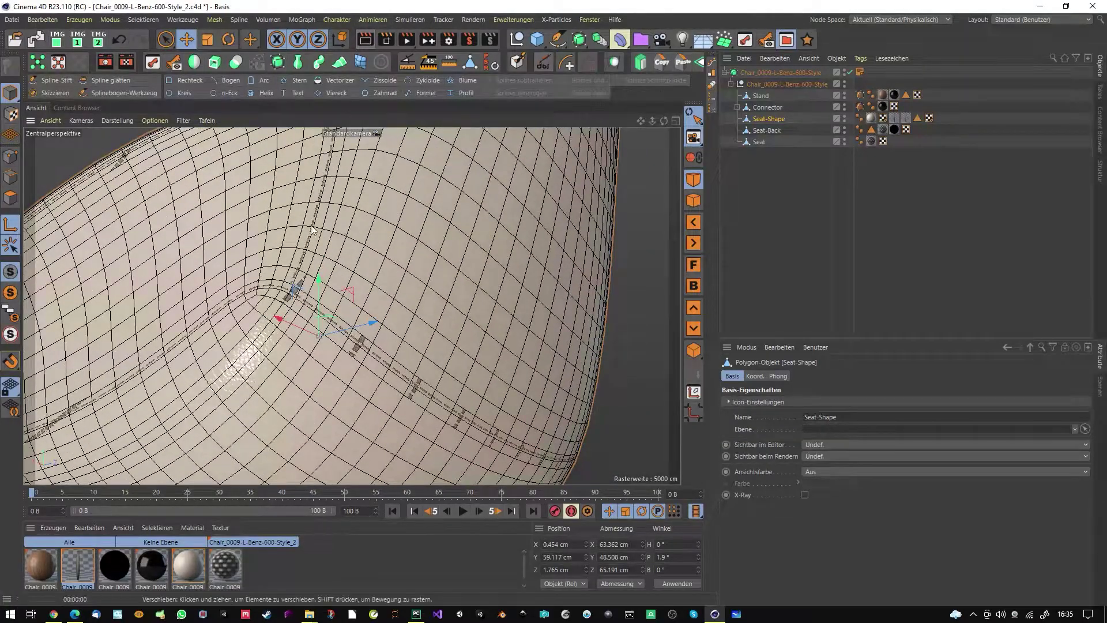
pyautogui.scroll(-8, 300, 269)
pyautogui.moveTo(301, 271)
pyautogui.keyDown('alt'); pyautogui.mouseDown()
pyautogui.moveTo(390, 285)
pyautogui.moveTo(375, 295)
pyautogui.moveTo(296, 285)
pyautogui.mouseUp(); pyautogui.keyUp('alt')
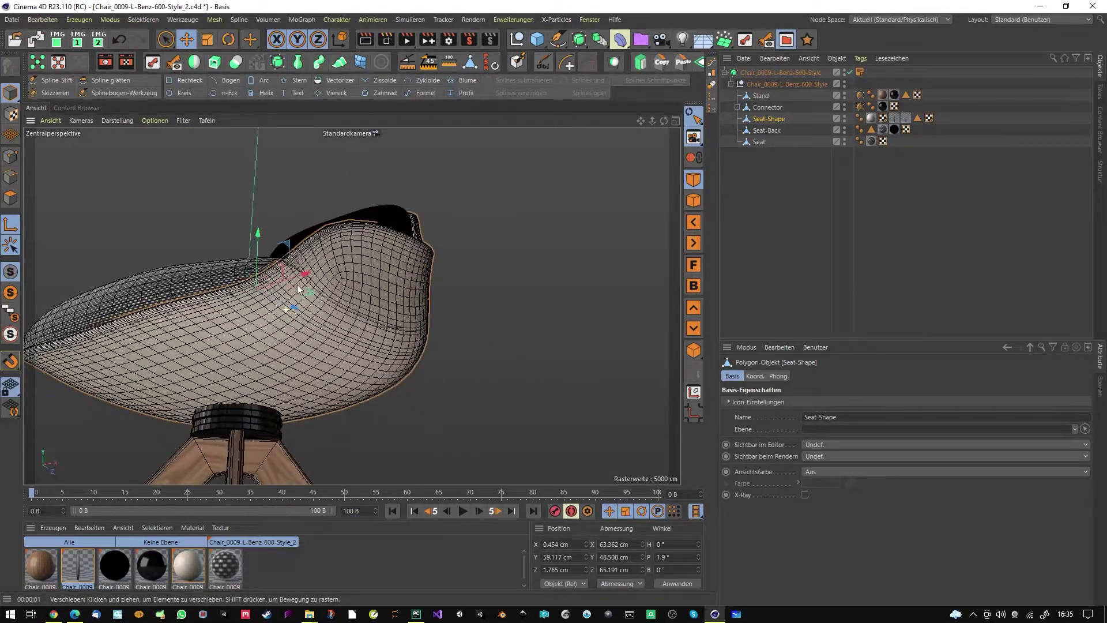
pyautogui.scroll(4, 297, 285)
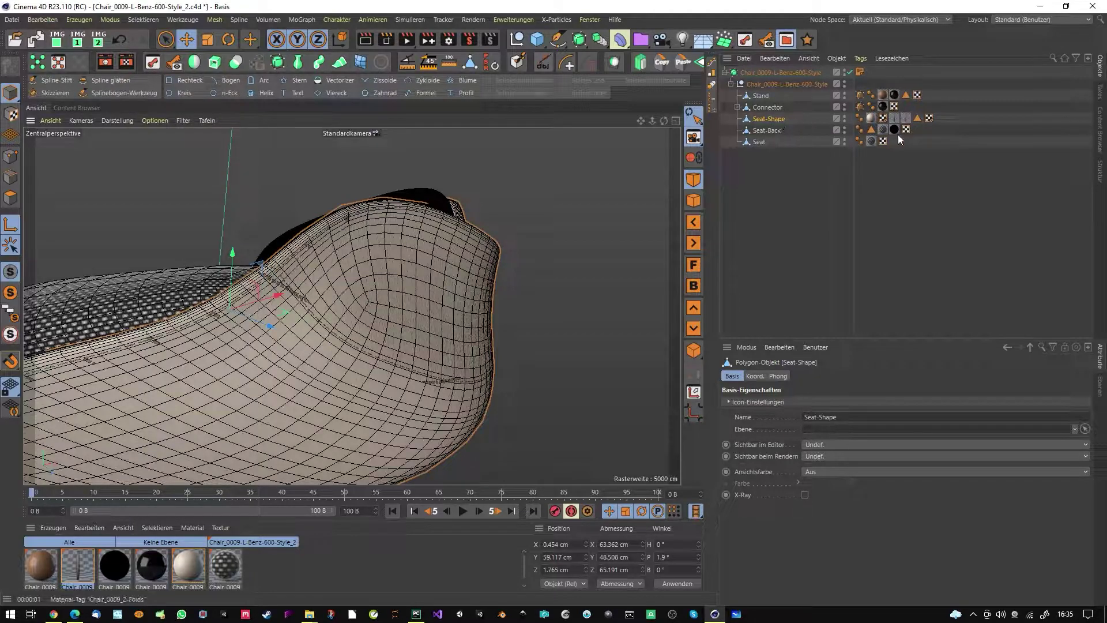
pyautogui.click(928, 119)
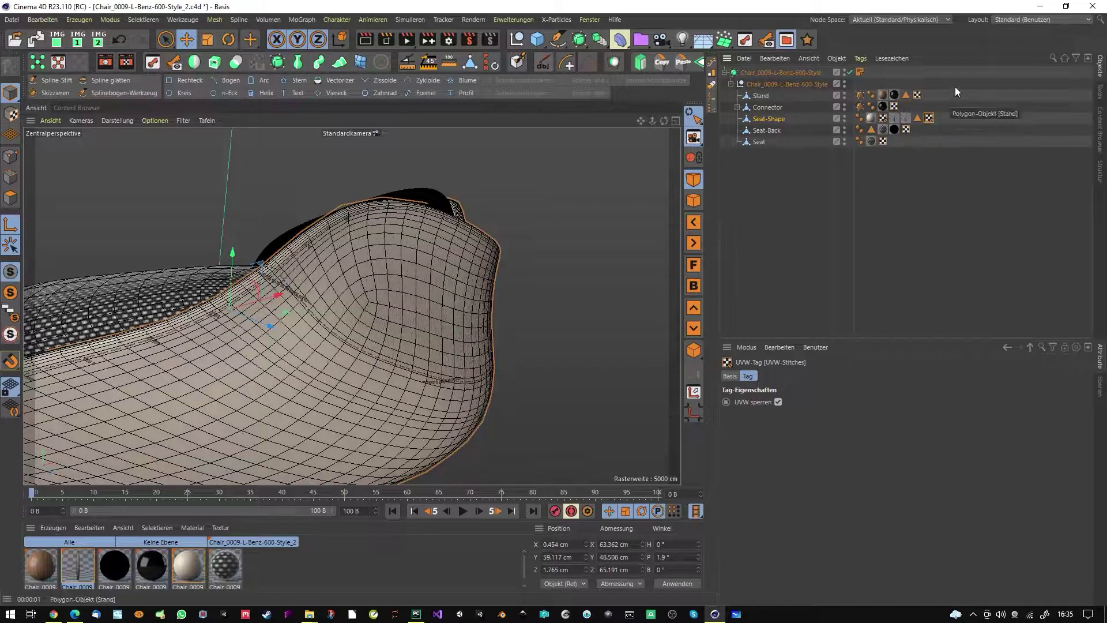
pyautogui.click(1027, 18)
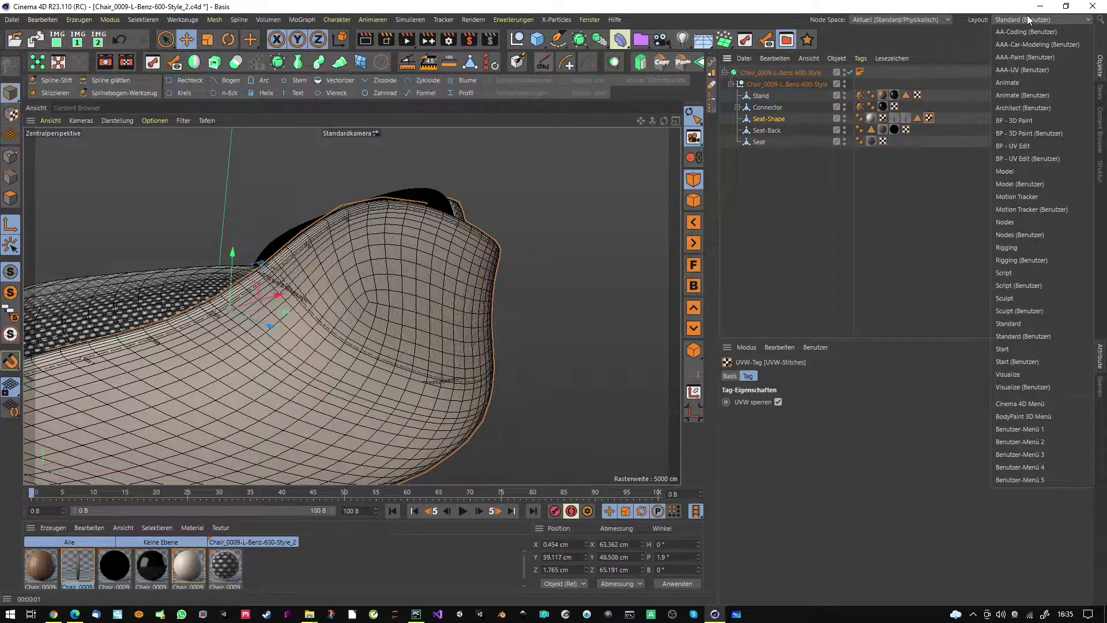
# - Switch to the AAA-UV layout in Polygon mode and show the stitch UVW tag's UVs
pyautogui.click(1022, 70)
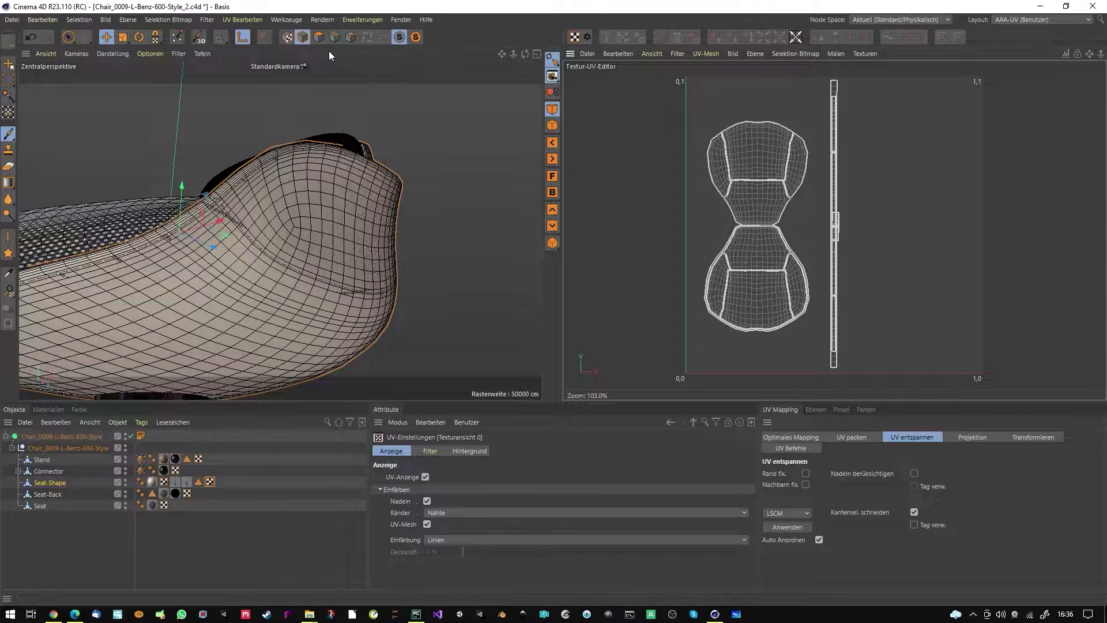
pyautogui.click(318, 37)
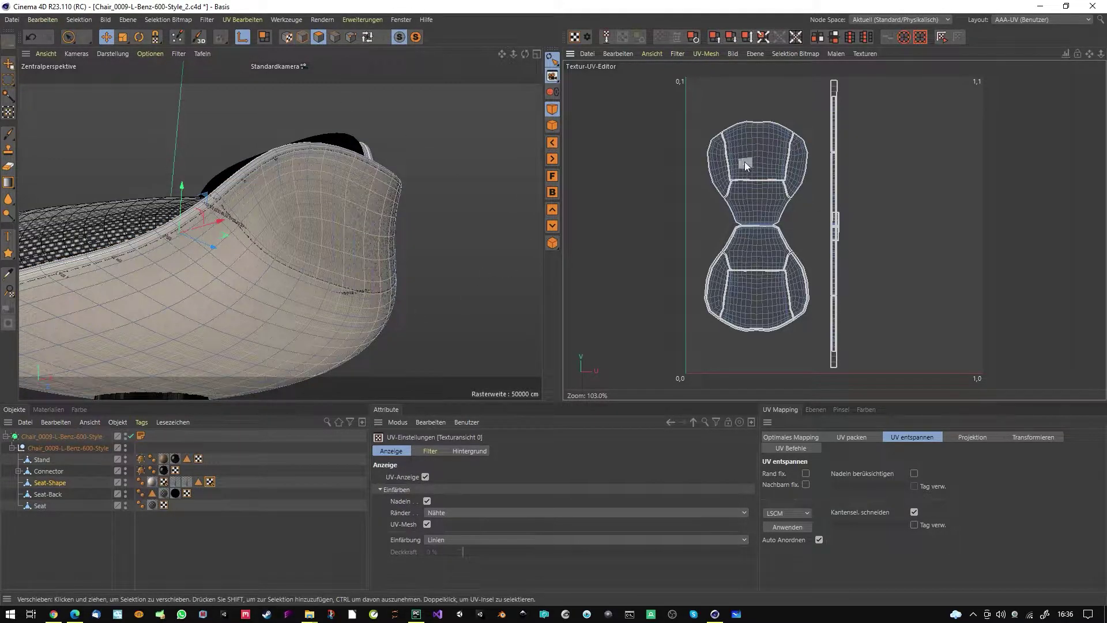
pyautogui.click(210, 482)
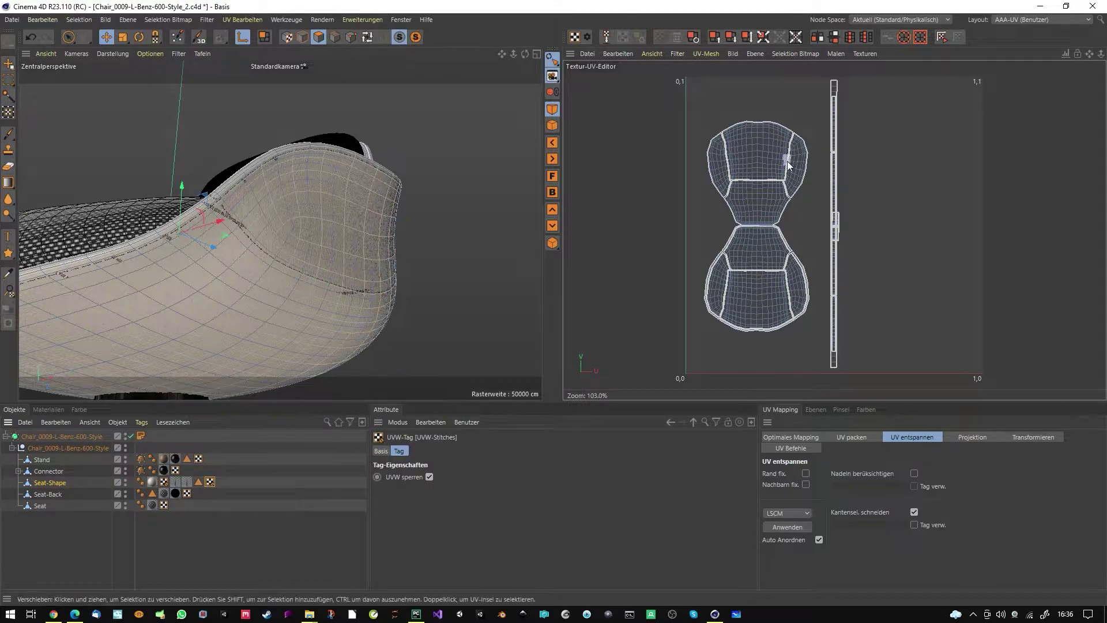
pyautogui.scroll(10, 832, 156)
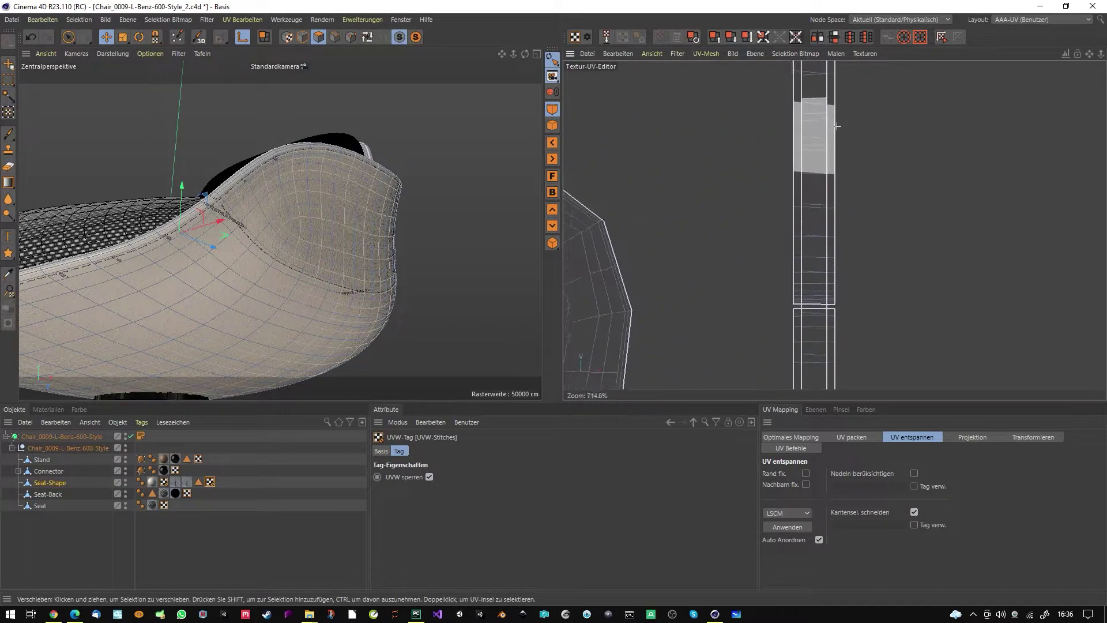
pyautogui.scroll(-4, 791, 298)
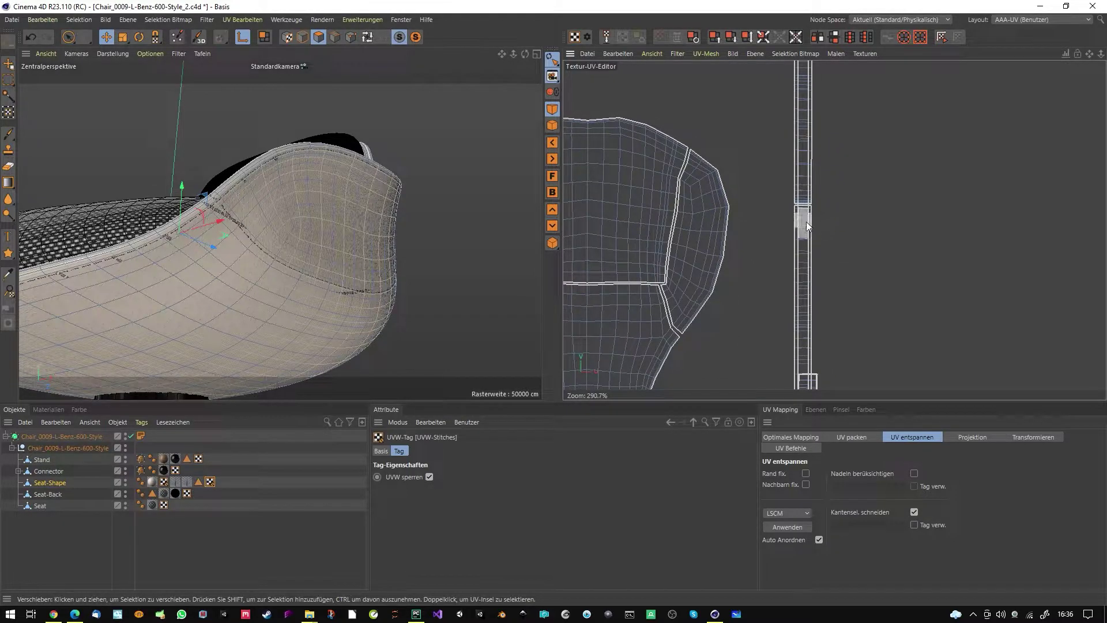
pyautogui.scroll(2, 806, 224)
pyautogui.scroll(-4, 822, 197)
pyautogui.scroll(9, 819, 246)
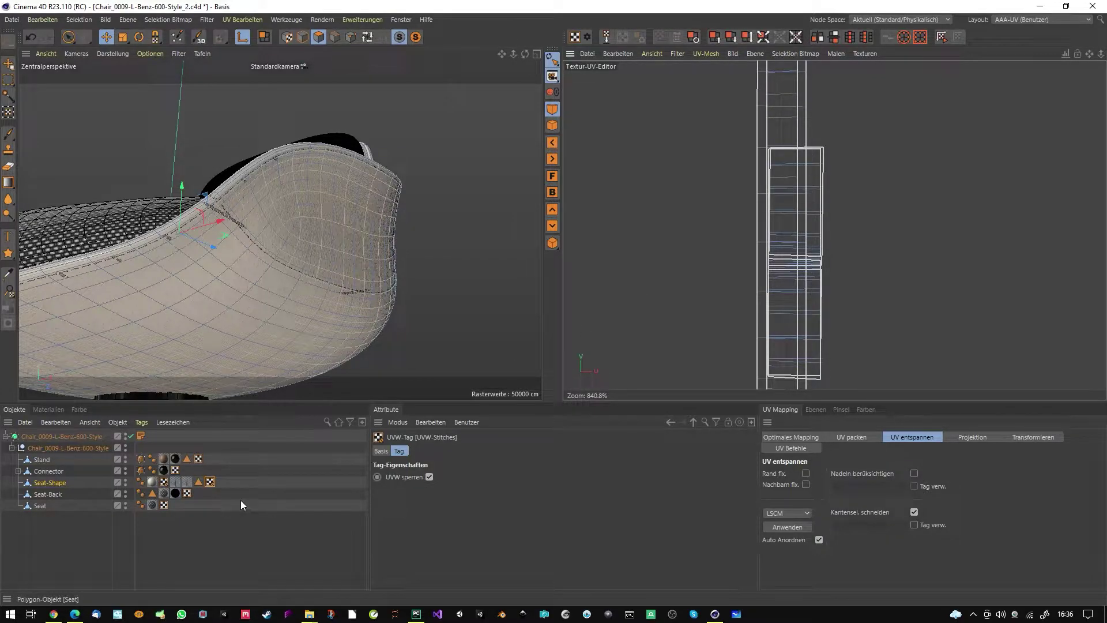
pyautogui.scroll(-10, 817, 254)
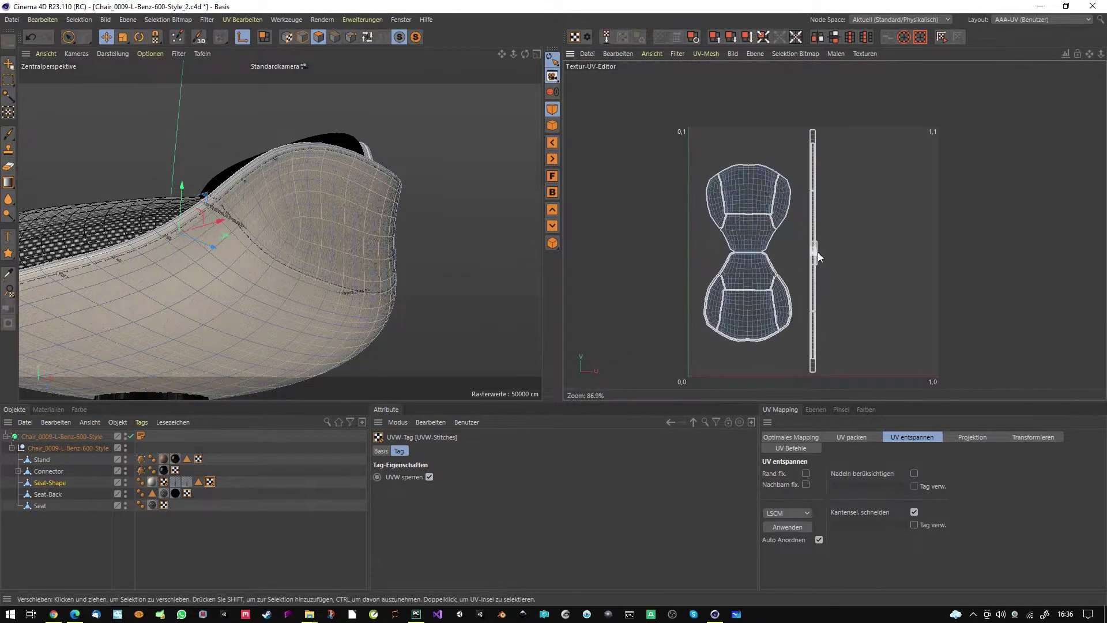
# - Look through the UV editing commands without applying one, then adjust the view
pyautogui.click(288, 20)
pyautogui.moveTo(242, 19)
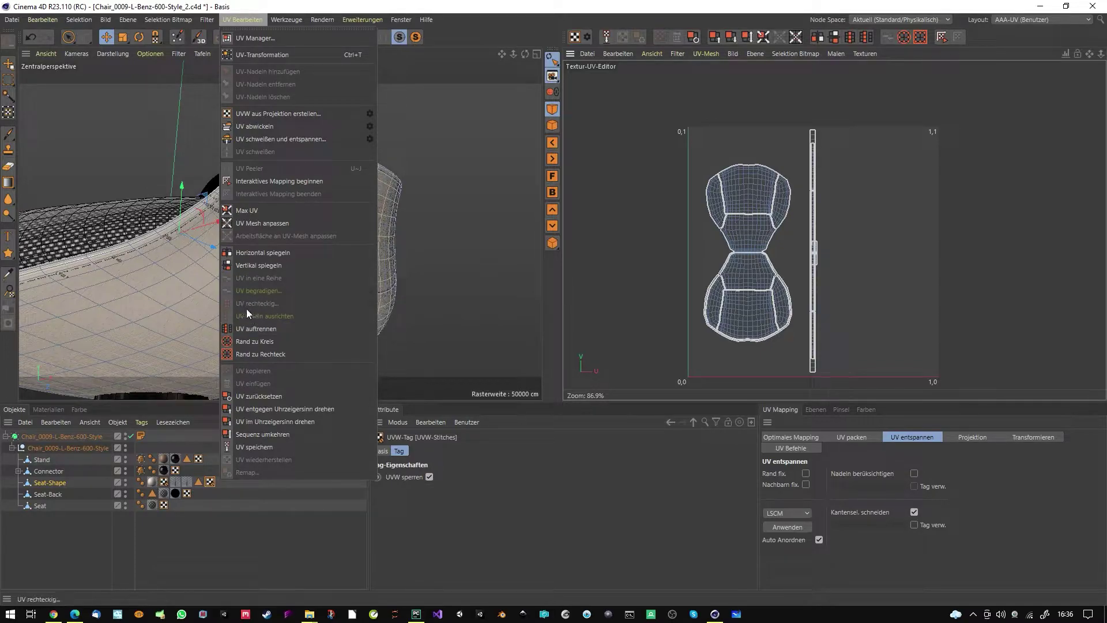
pyautogui.click(840, 106)
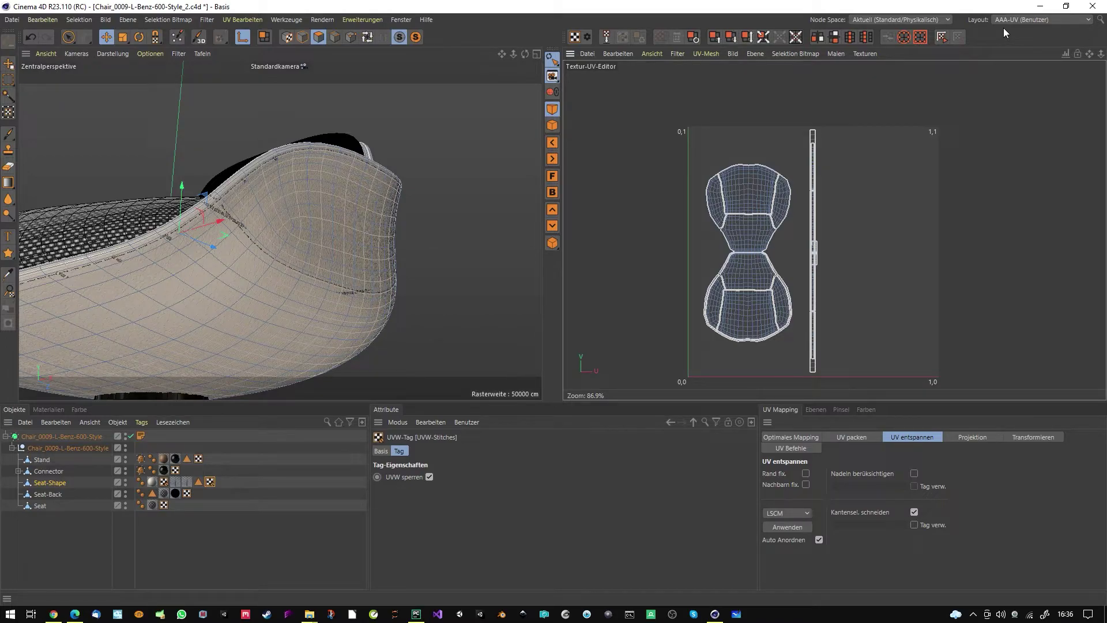
pyautogui.hotkey('alt', 'z')
pyautogui.click(515, 179)
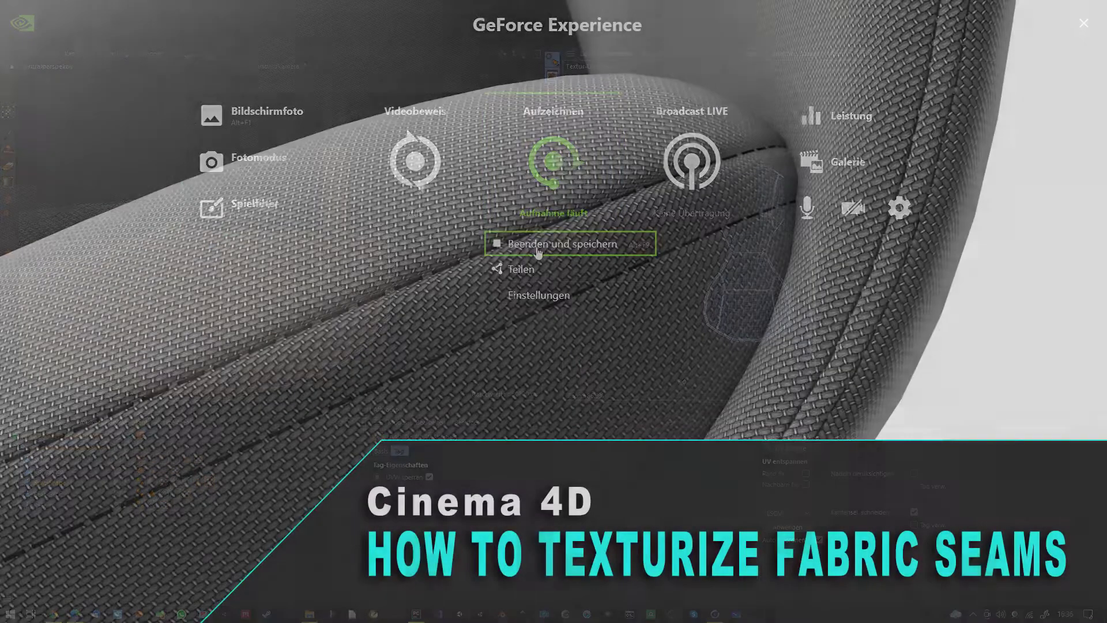